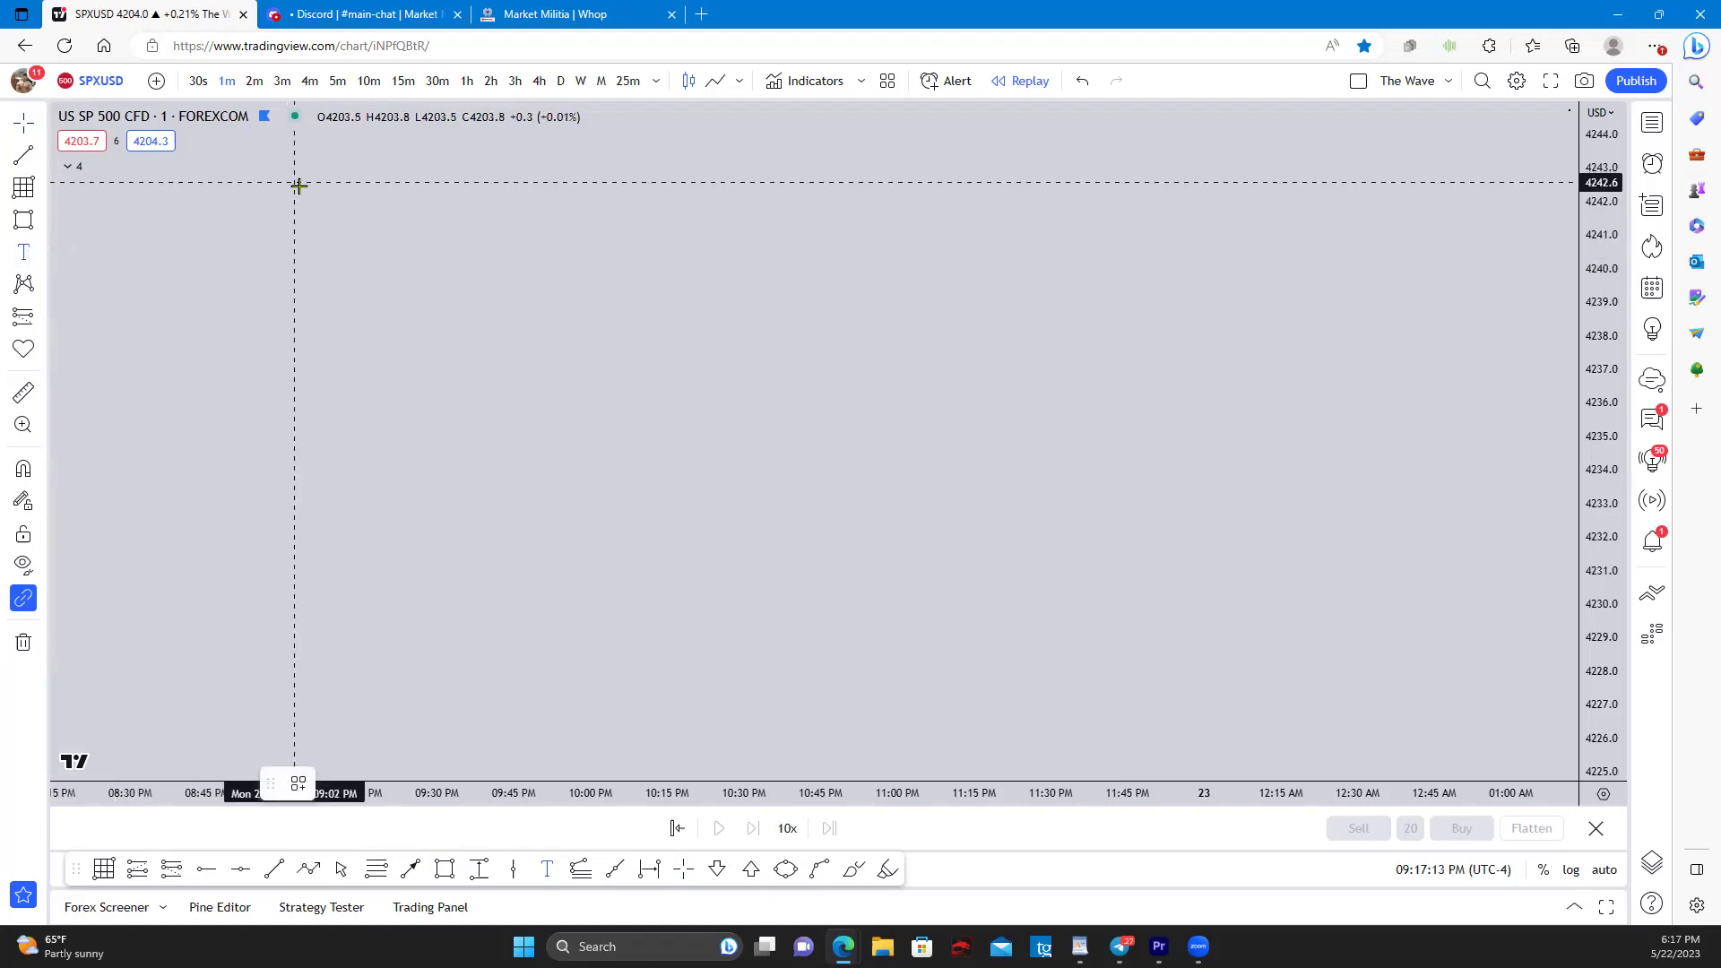
Step: Add a text note reading '10k Challenge' near the upper left of the chart
left_click(350, 212)
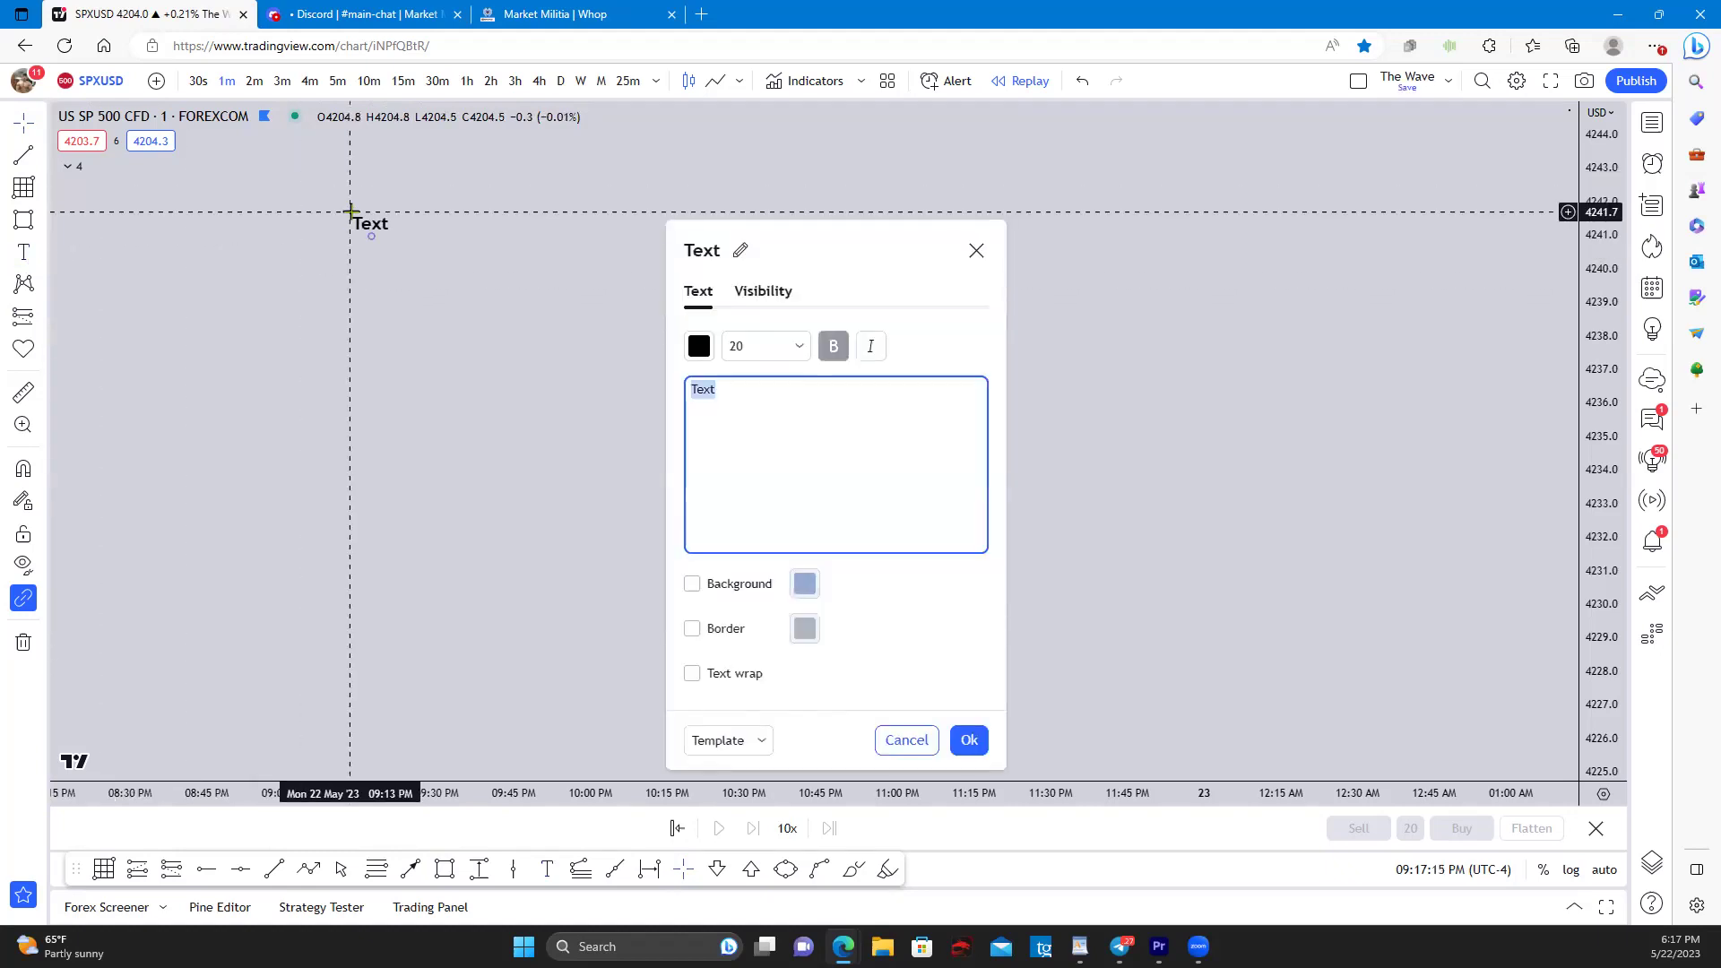
type("10k Cah")
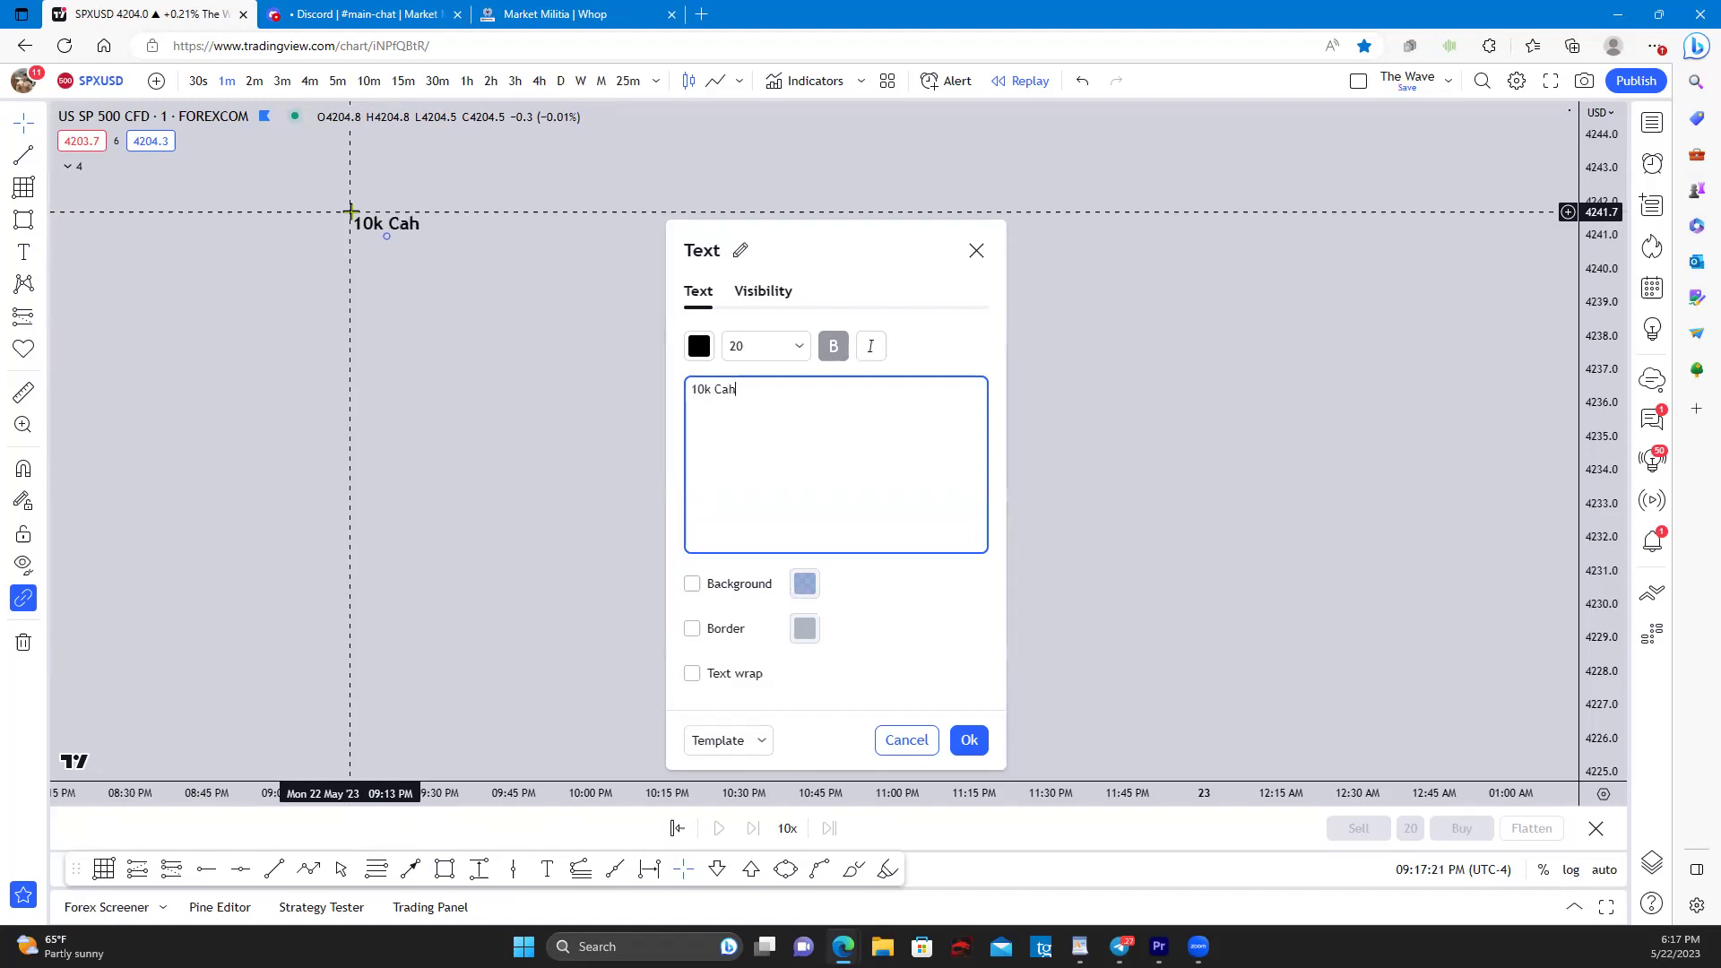
key("BackSpace")
key("BackSpace")
type("hallenge")
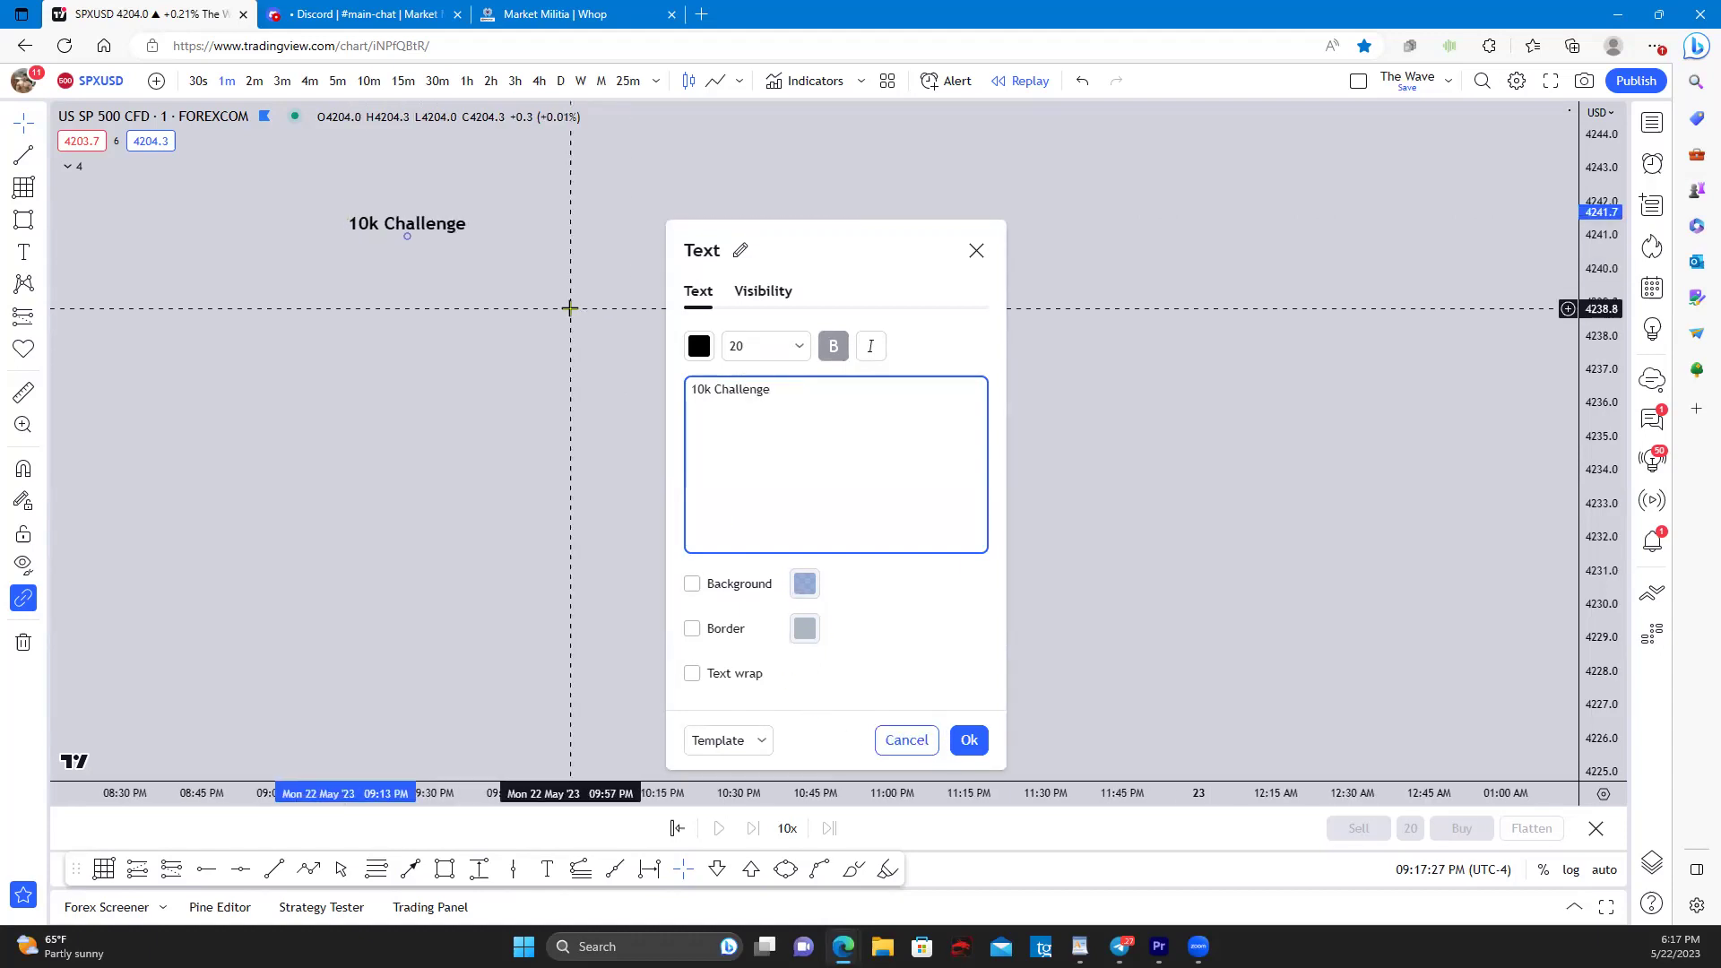
left_click(969, 740)
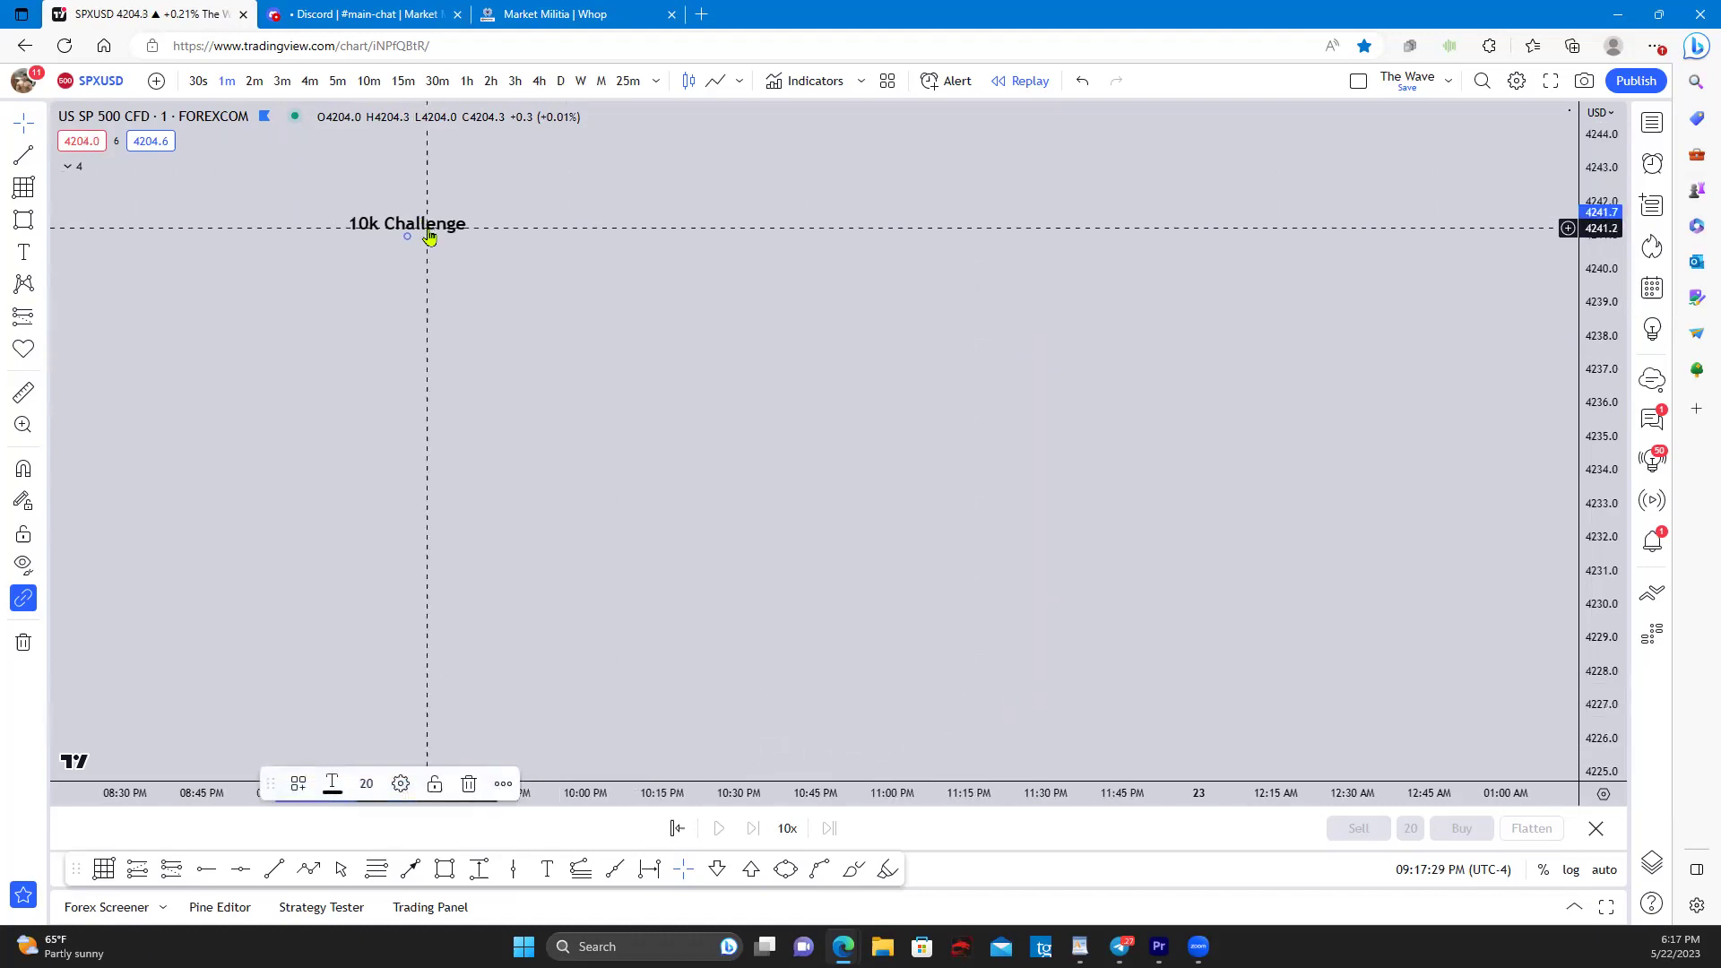
Step: Shift the title up-right and add a 'Phase 8%' note just below it
left_click_drag(430, 228, 476, 215)
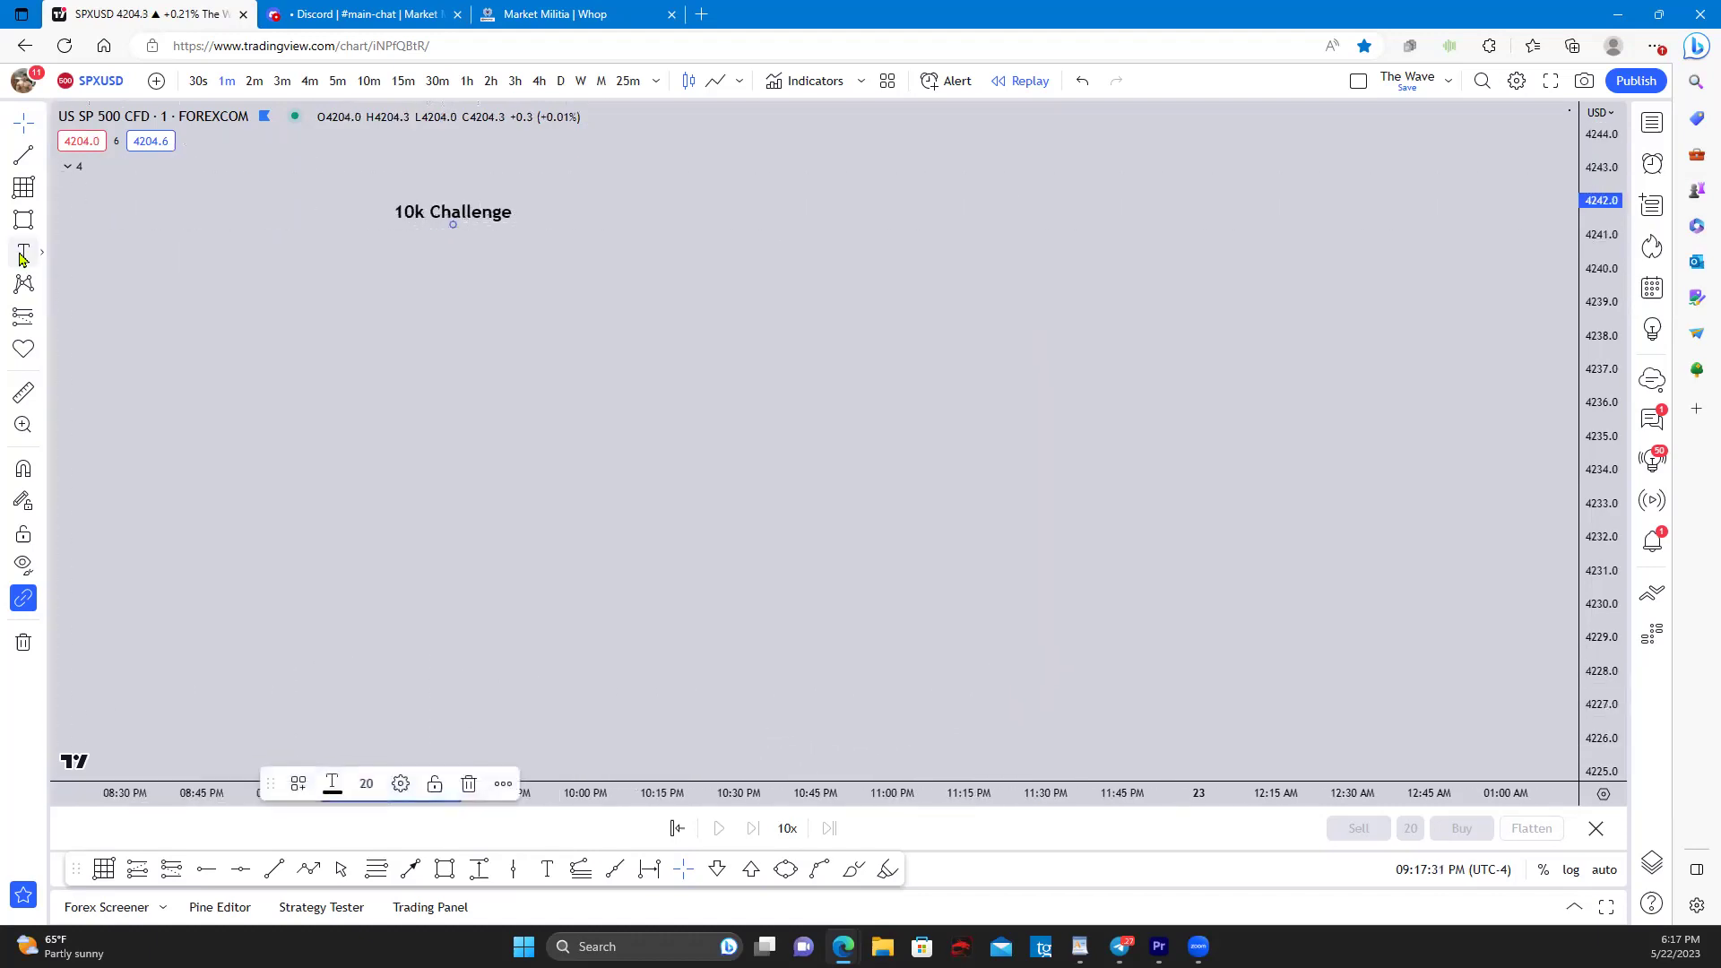
left_click(381, 273)
type("Phase")
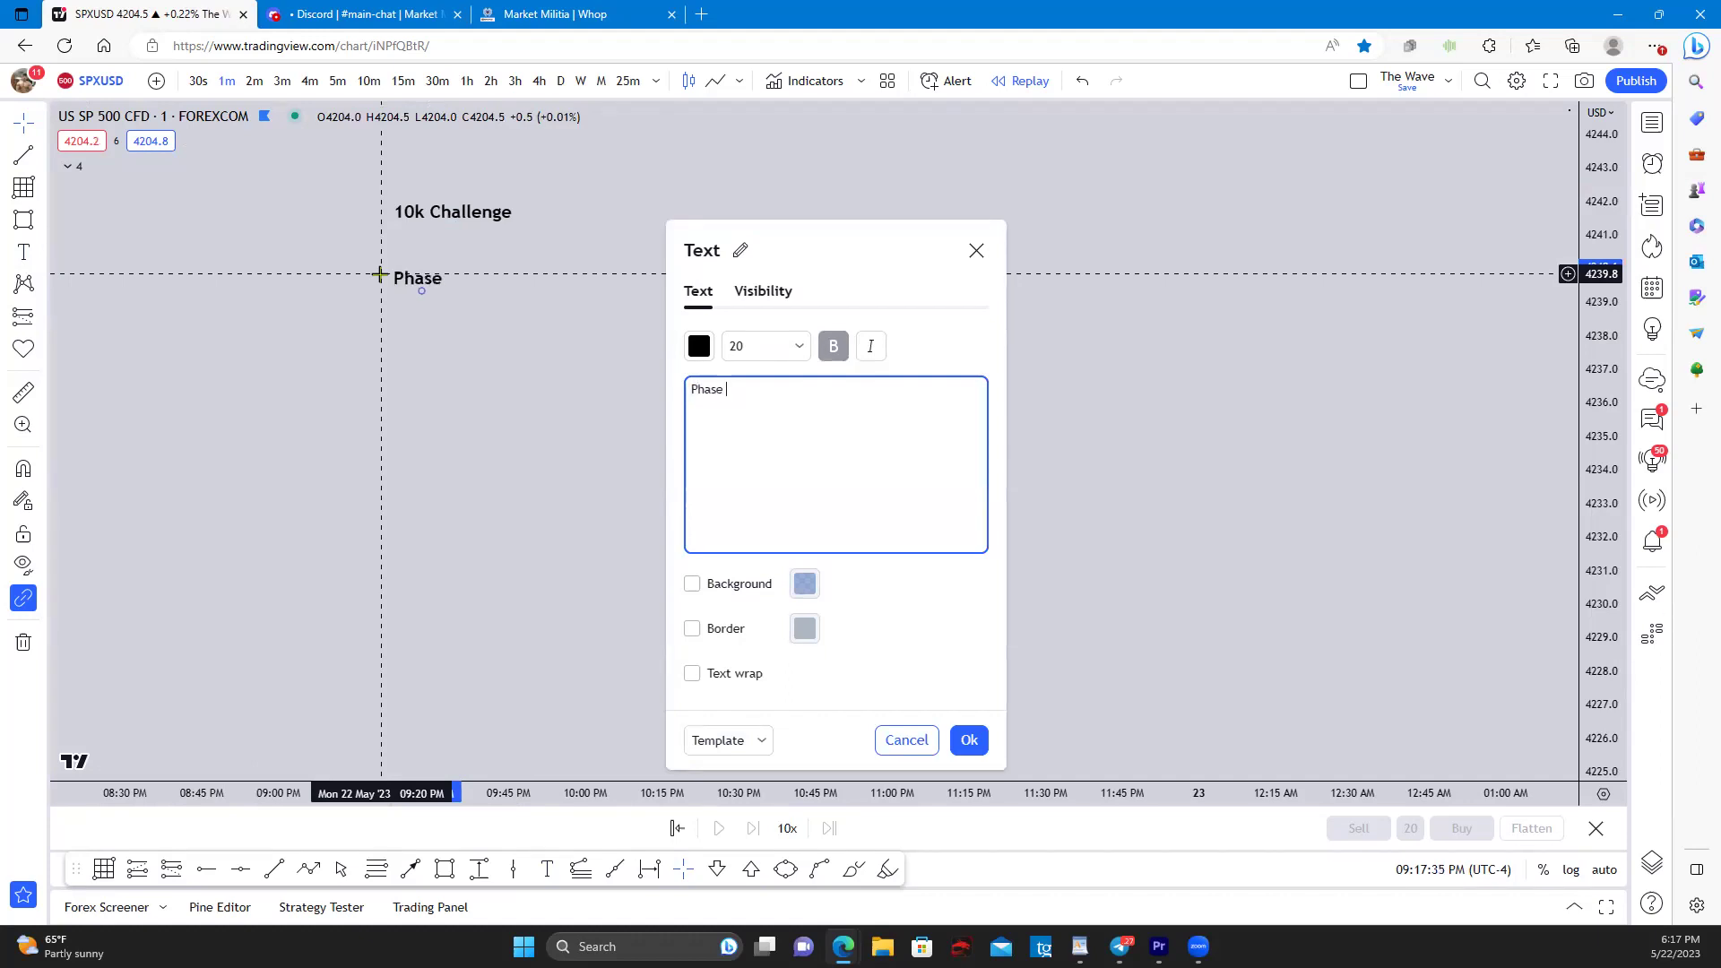
type(" 8%")
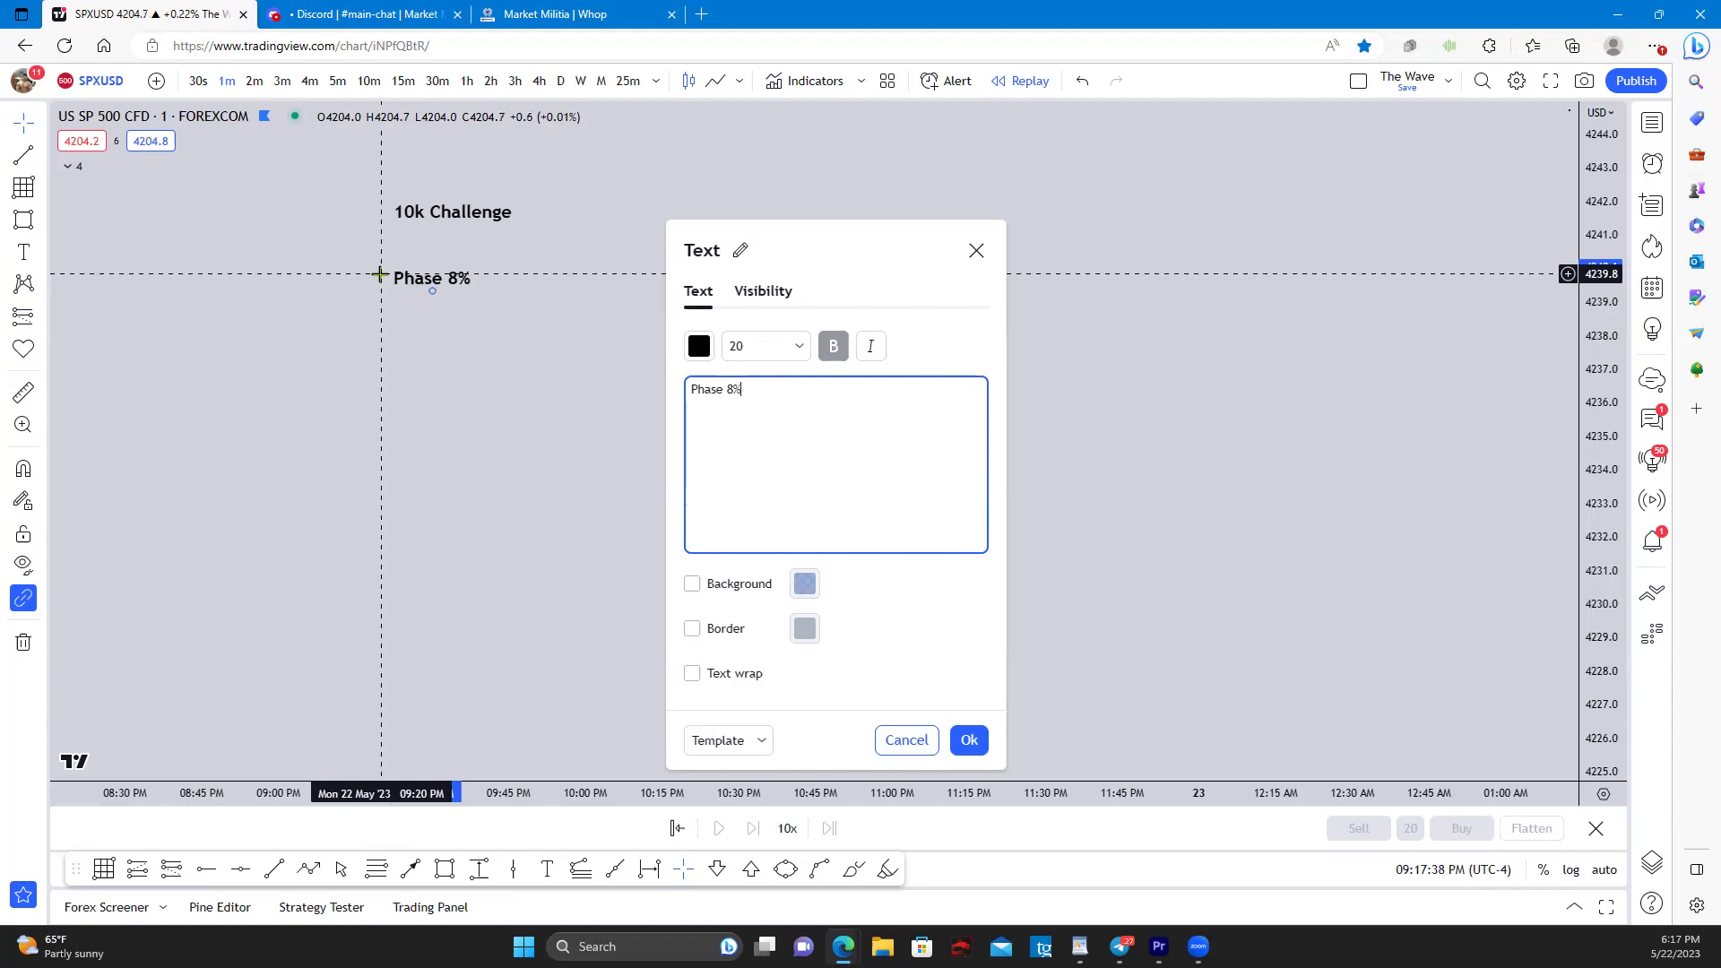
left_click(969, 740)
mouse_move(419, 290)
left_mouse_down()
mouse_move(411, 260)
mouse_move(434, 278)
left_mouse_up()
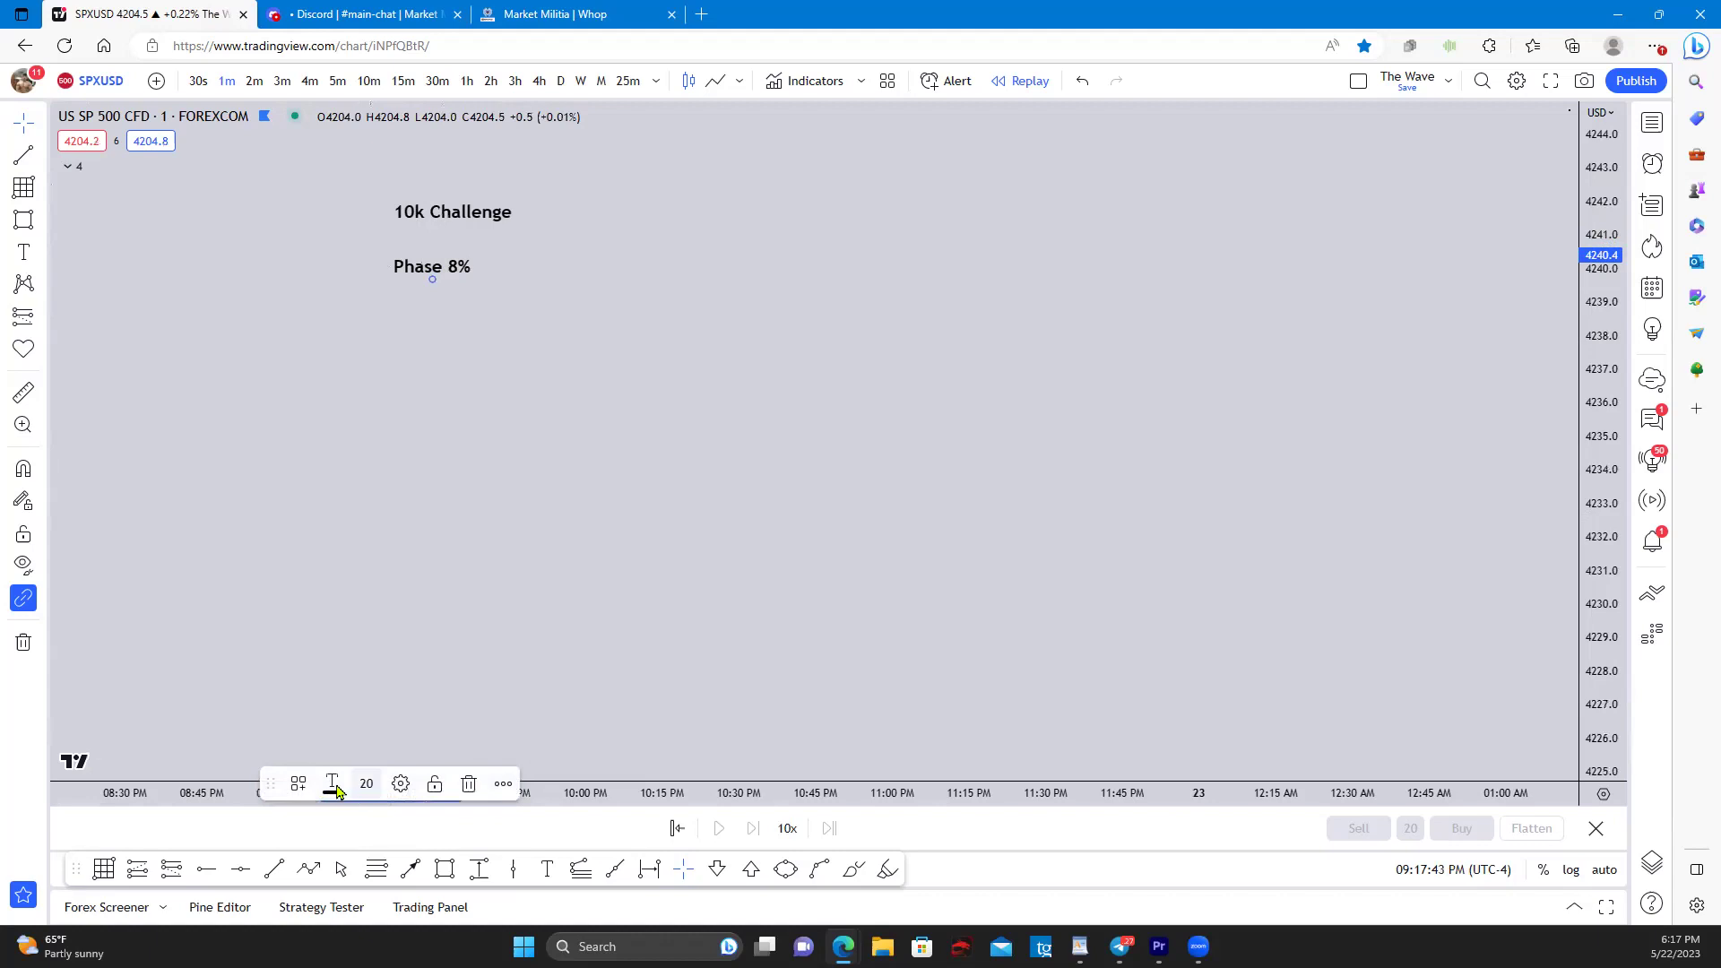
Step: Edit the second note's text to read 'Phase 1 - 8%'
left_click(408, 783)
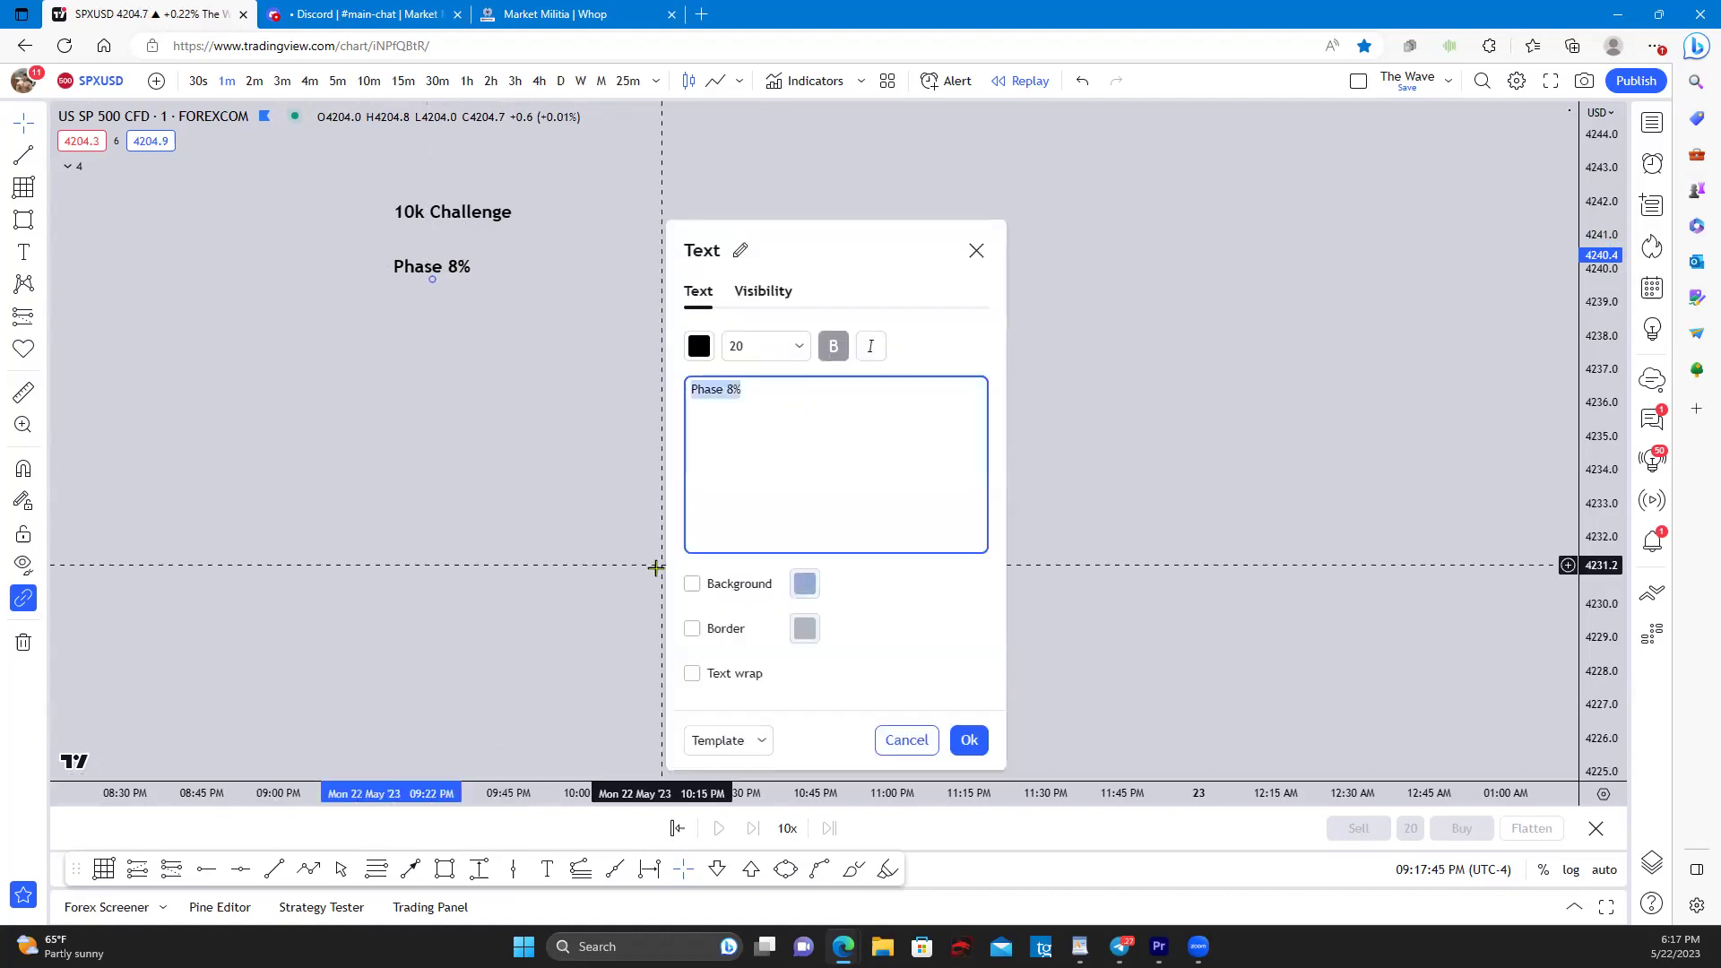
left_click(986, 258)
left_click(970, 256)
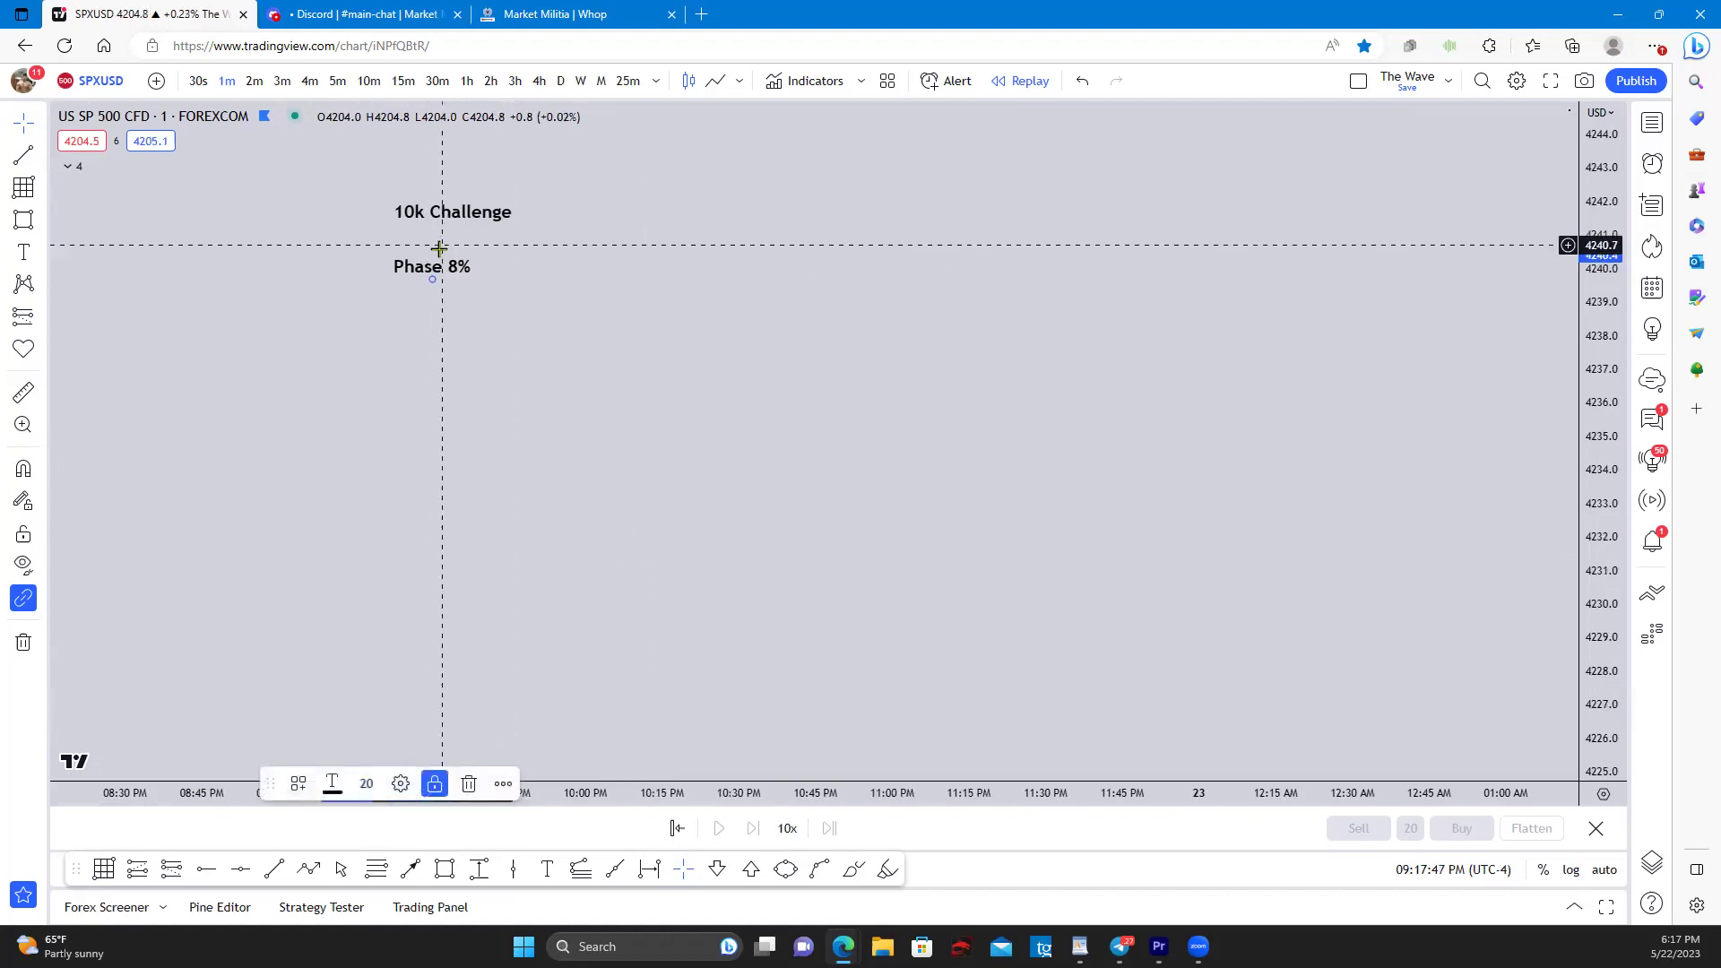
left_click(401, 783)
left_click(976, 250)
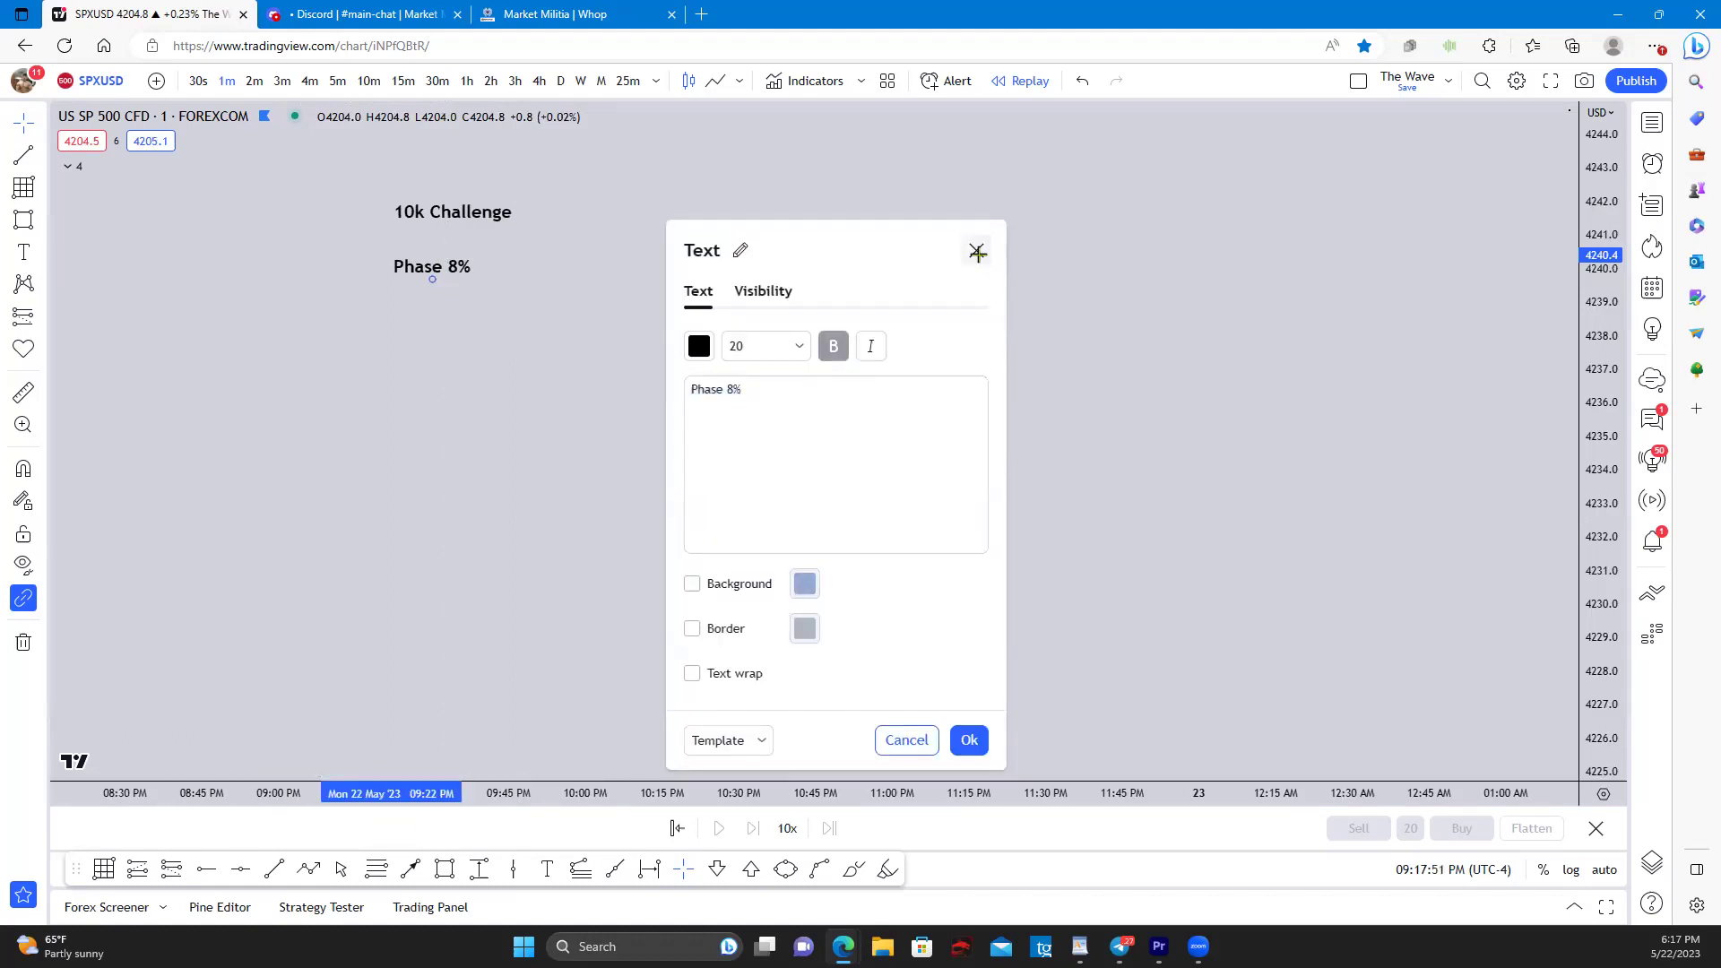
left_click(410, 784)
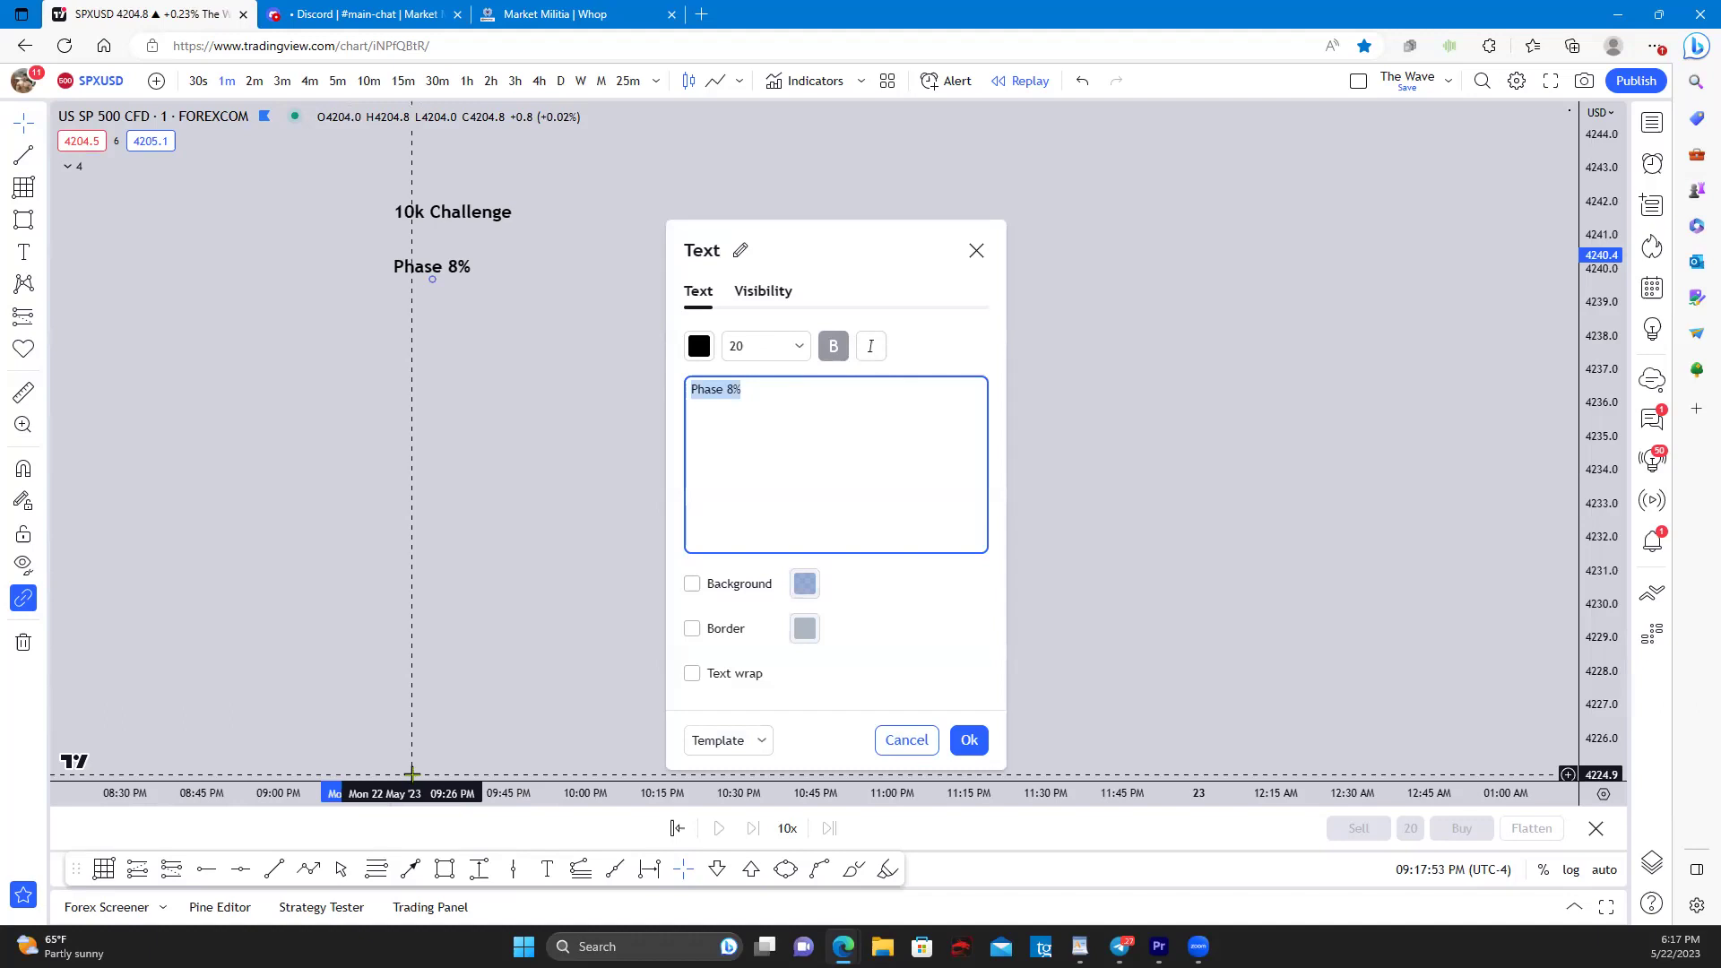
left_click(724, 389)
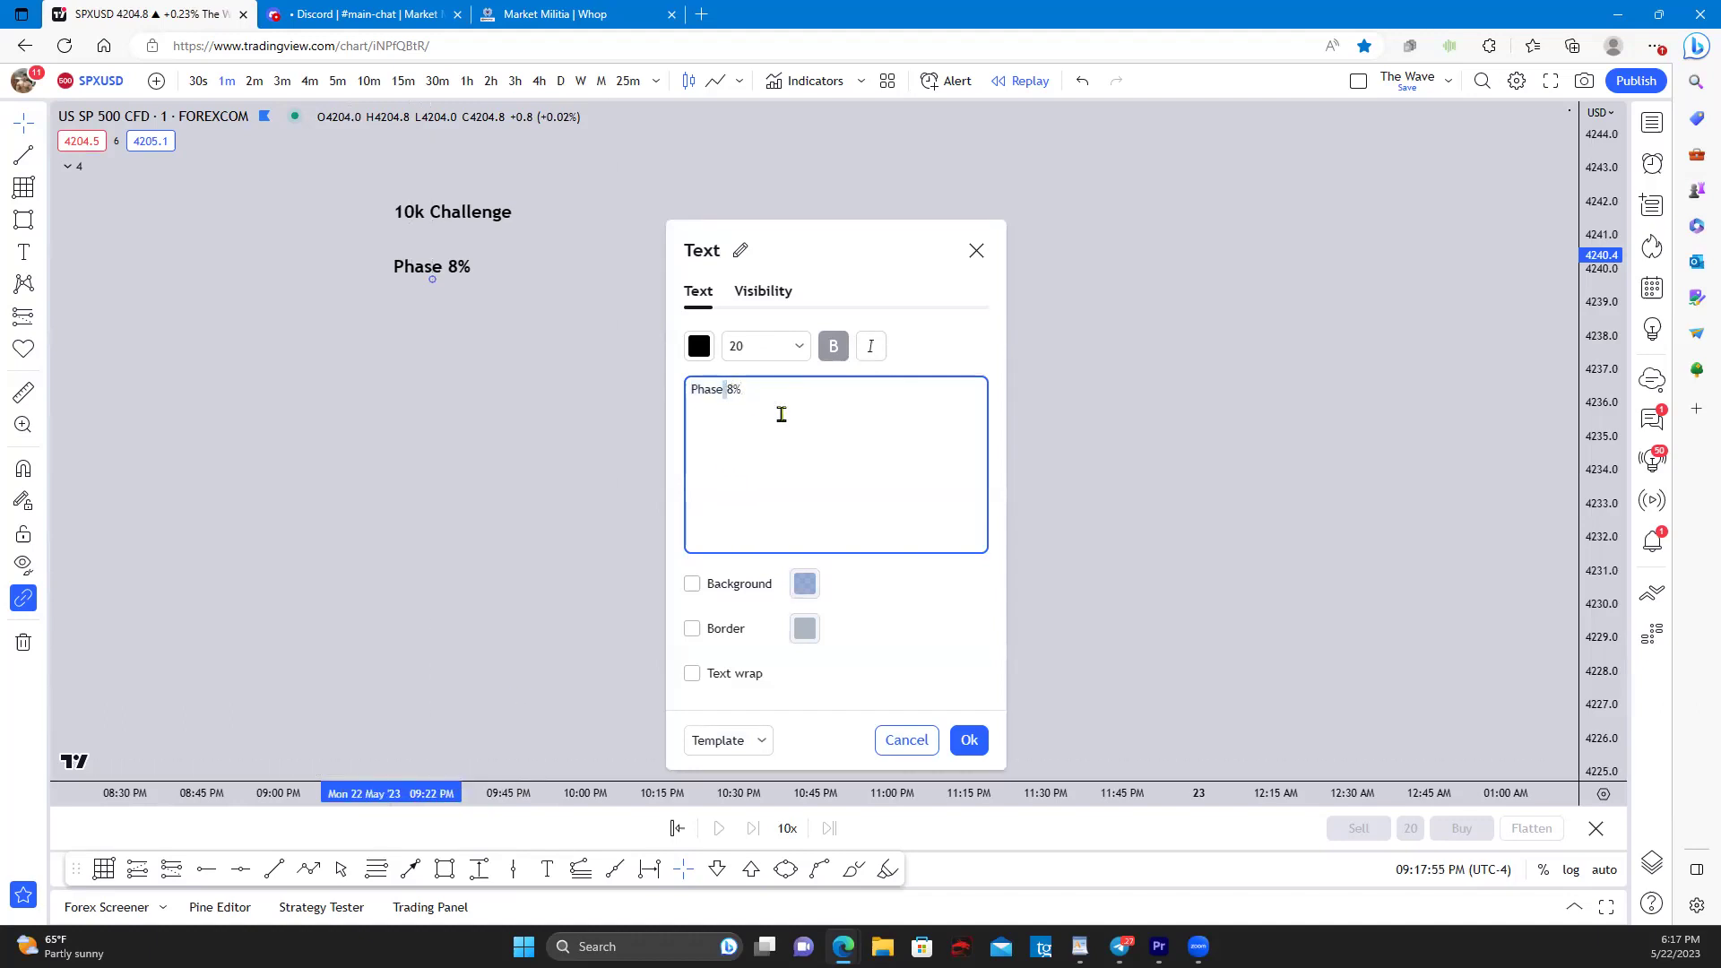
left_click(726, 389)
type("1 -")
left_click(969, 742)
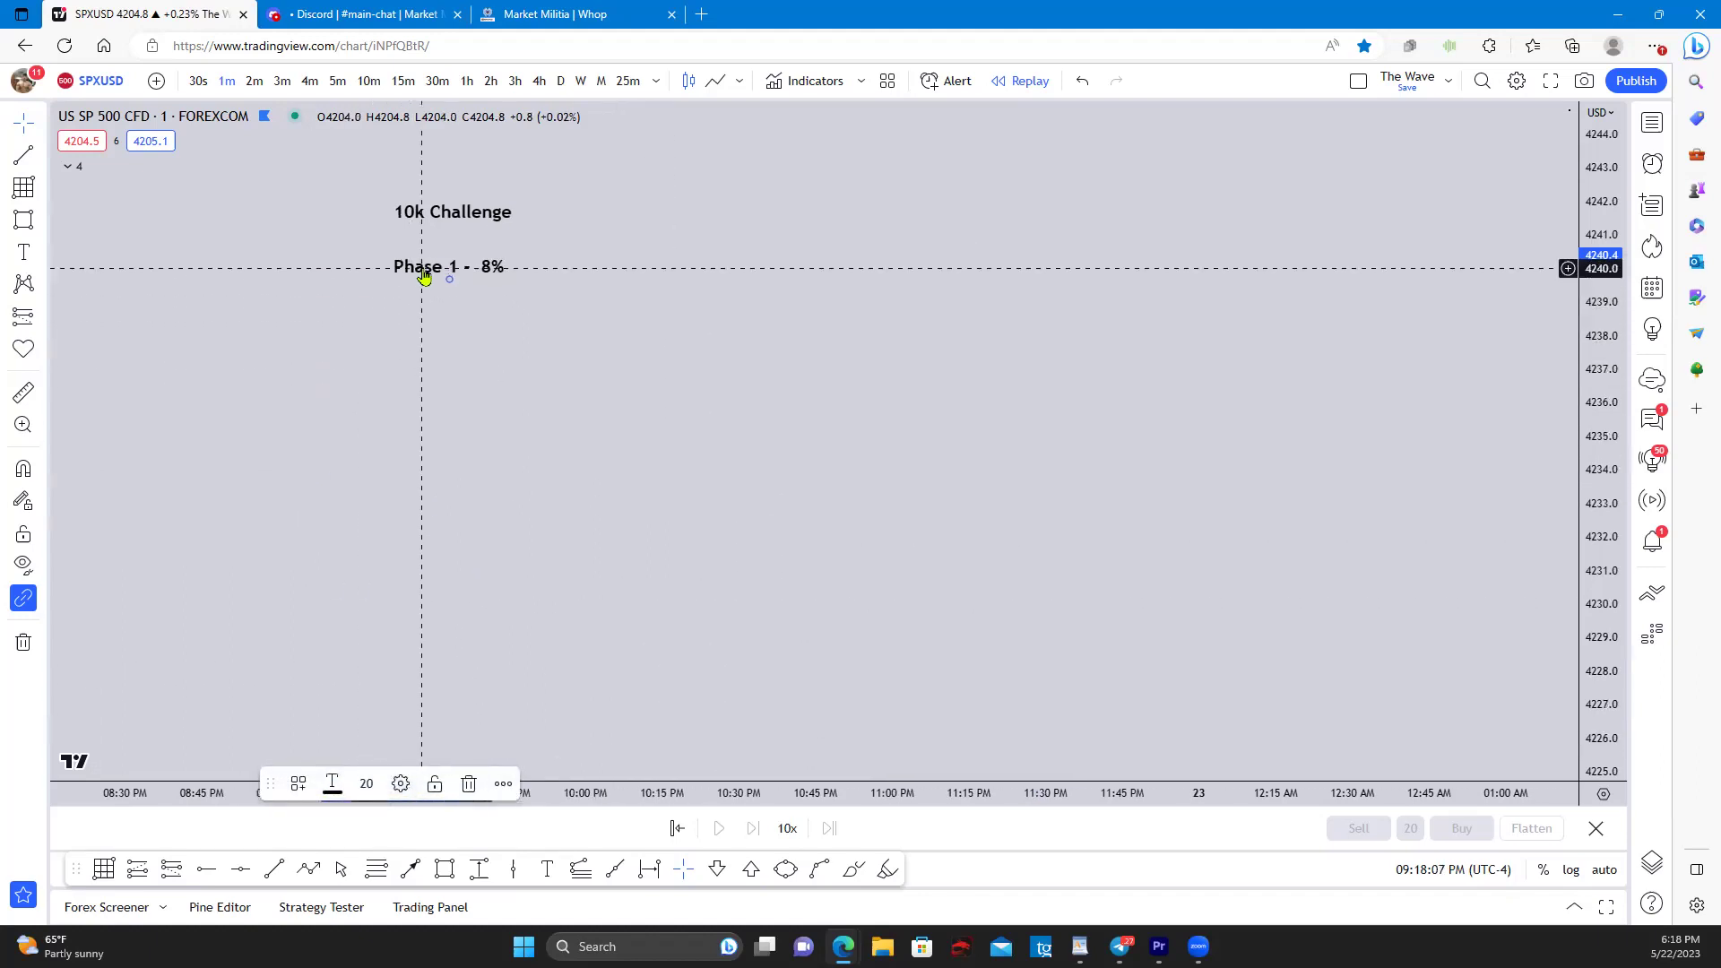
Step: Duplicate the Phase 1 note, change the copy to 'Phase 2 - 5%', and tighten the stack
left_click_drag(424, 276, 424, 315)
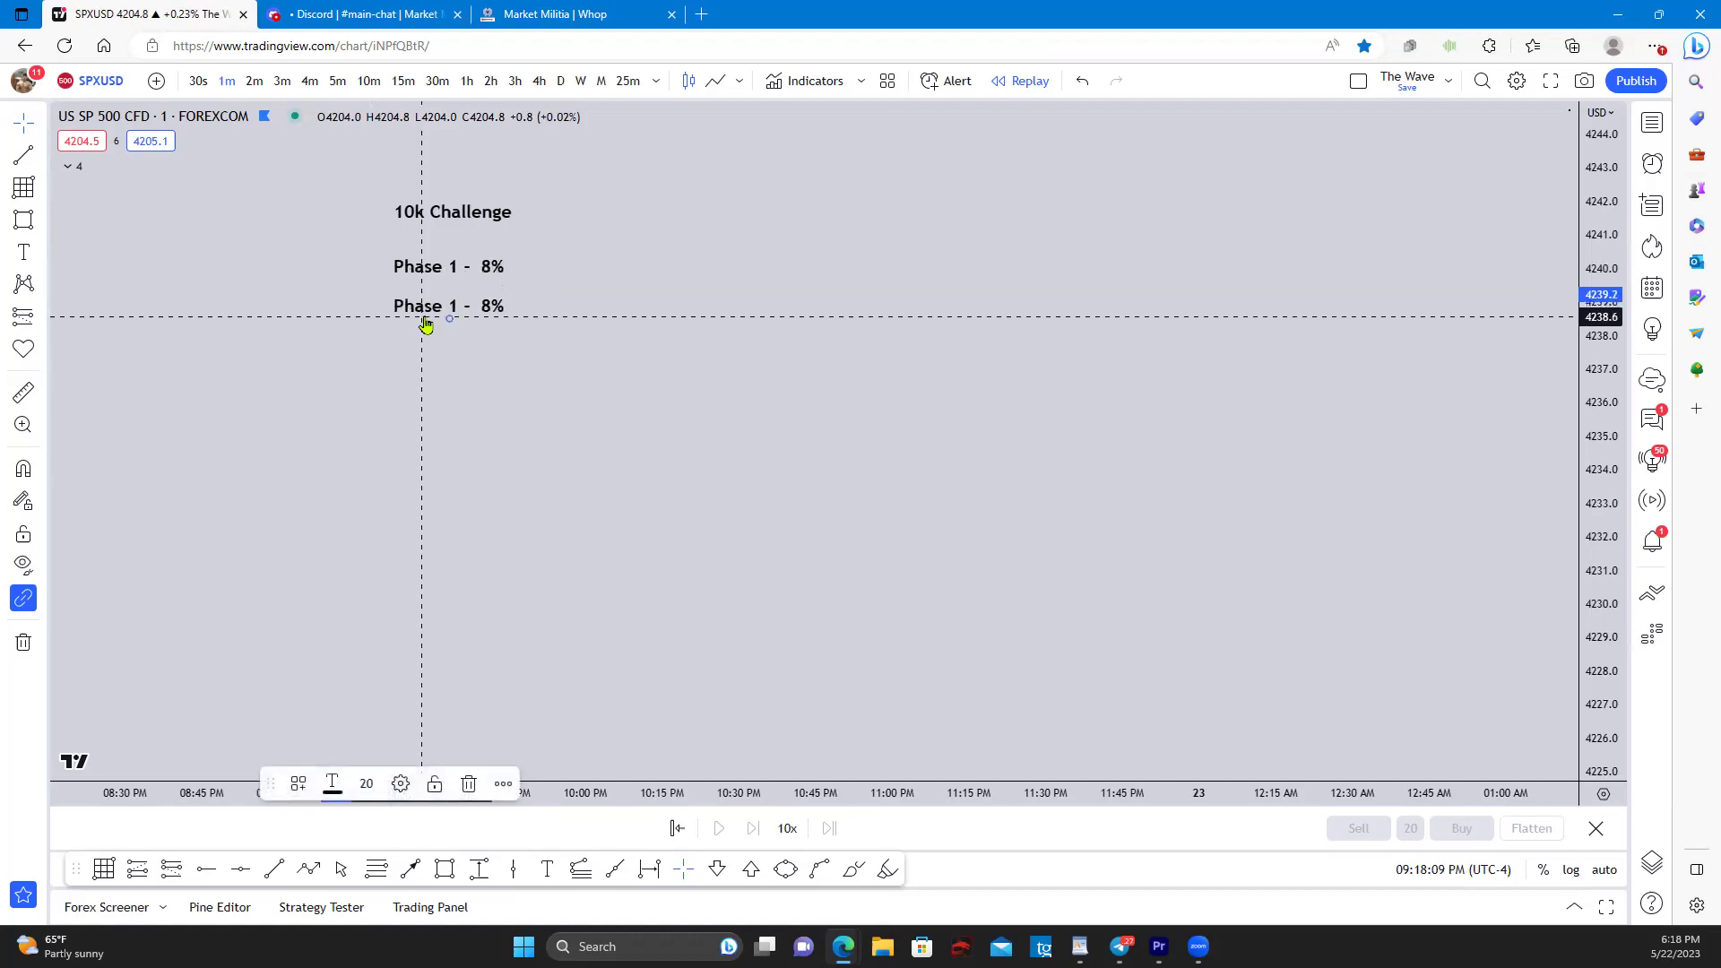
left_click(400, 784)
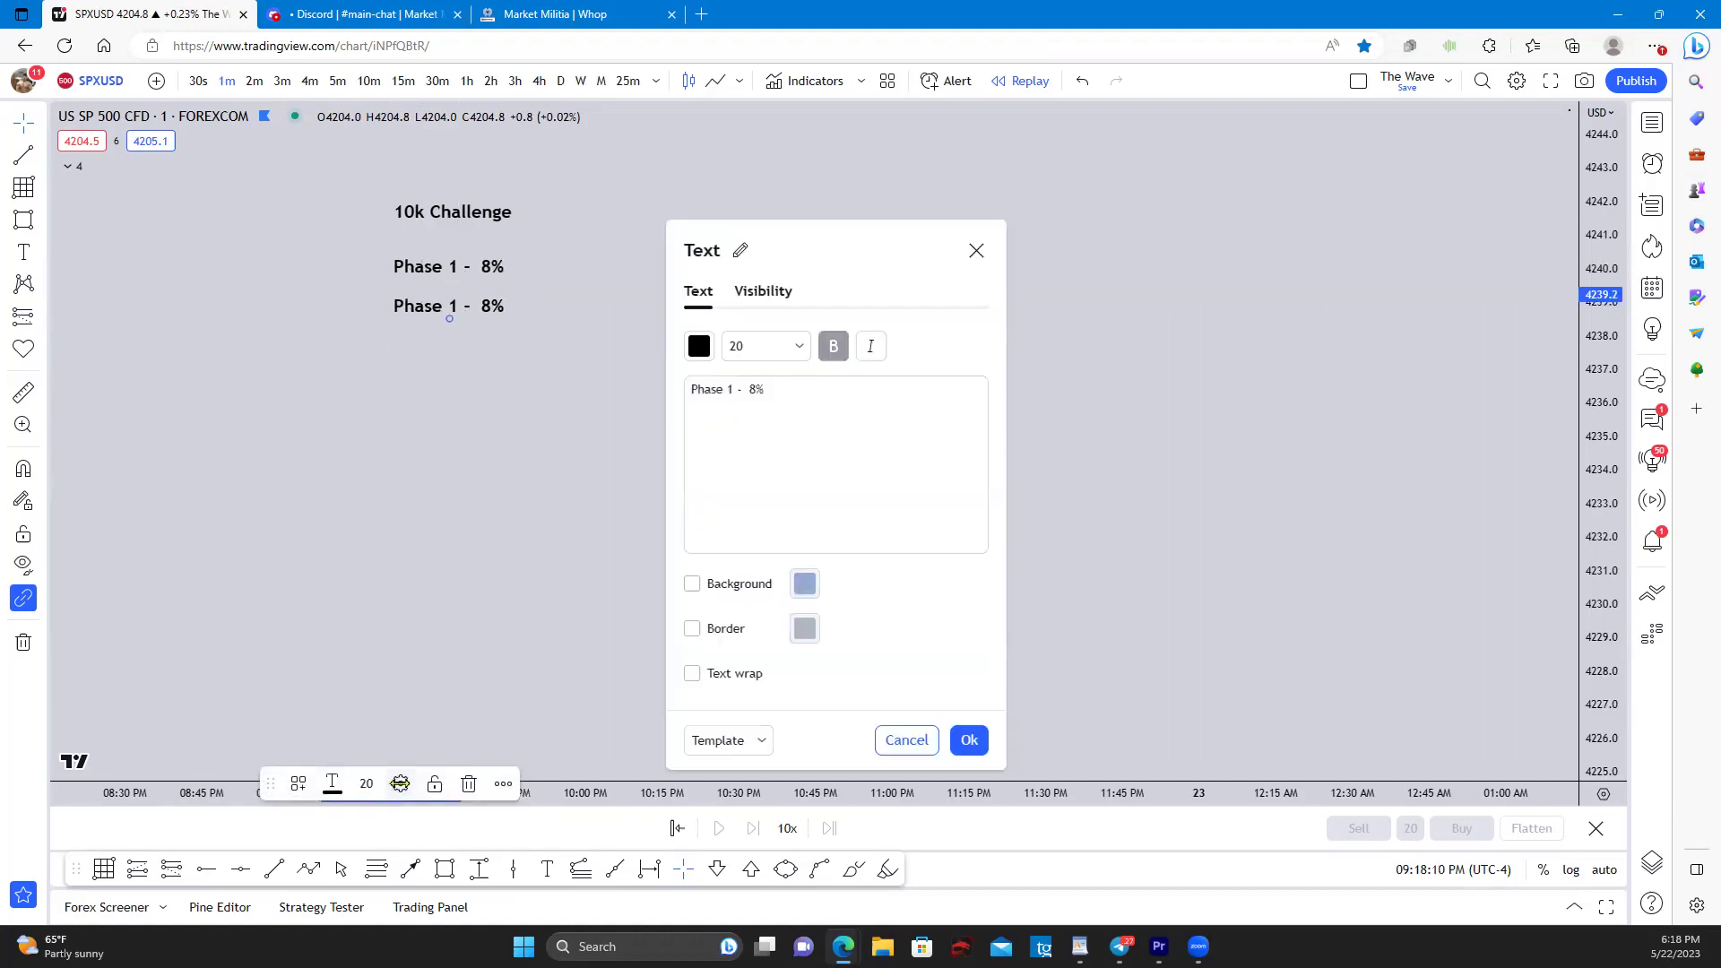
left_click(814, 408)
key("BackSpace")
key("BackSpace")
key("BackSpace")
key("BackSpace")
key("BackSpace")
key("BackSpace")
key("BackSpace")
key("BackSpace")
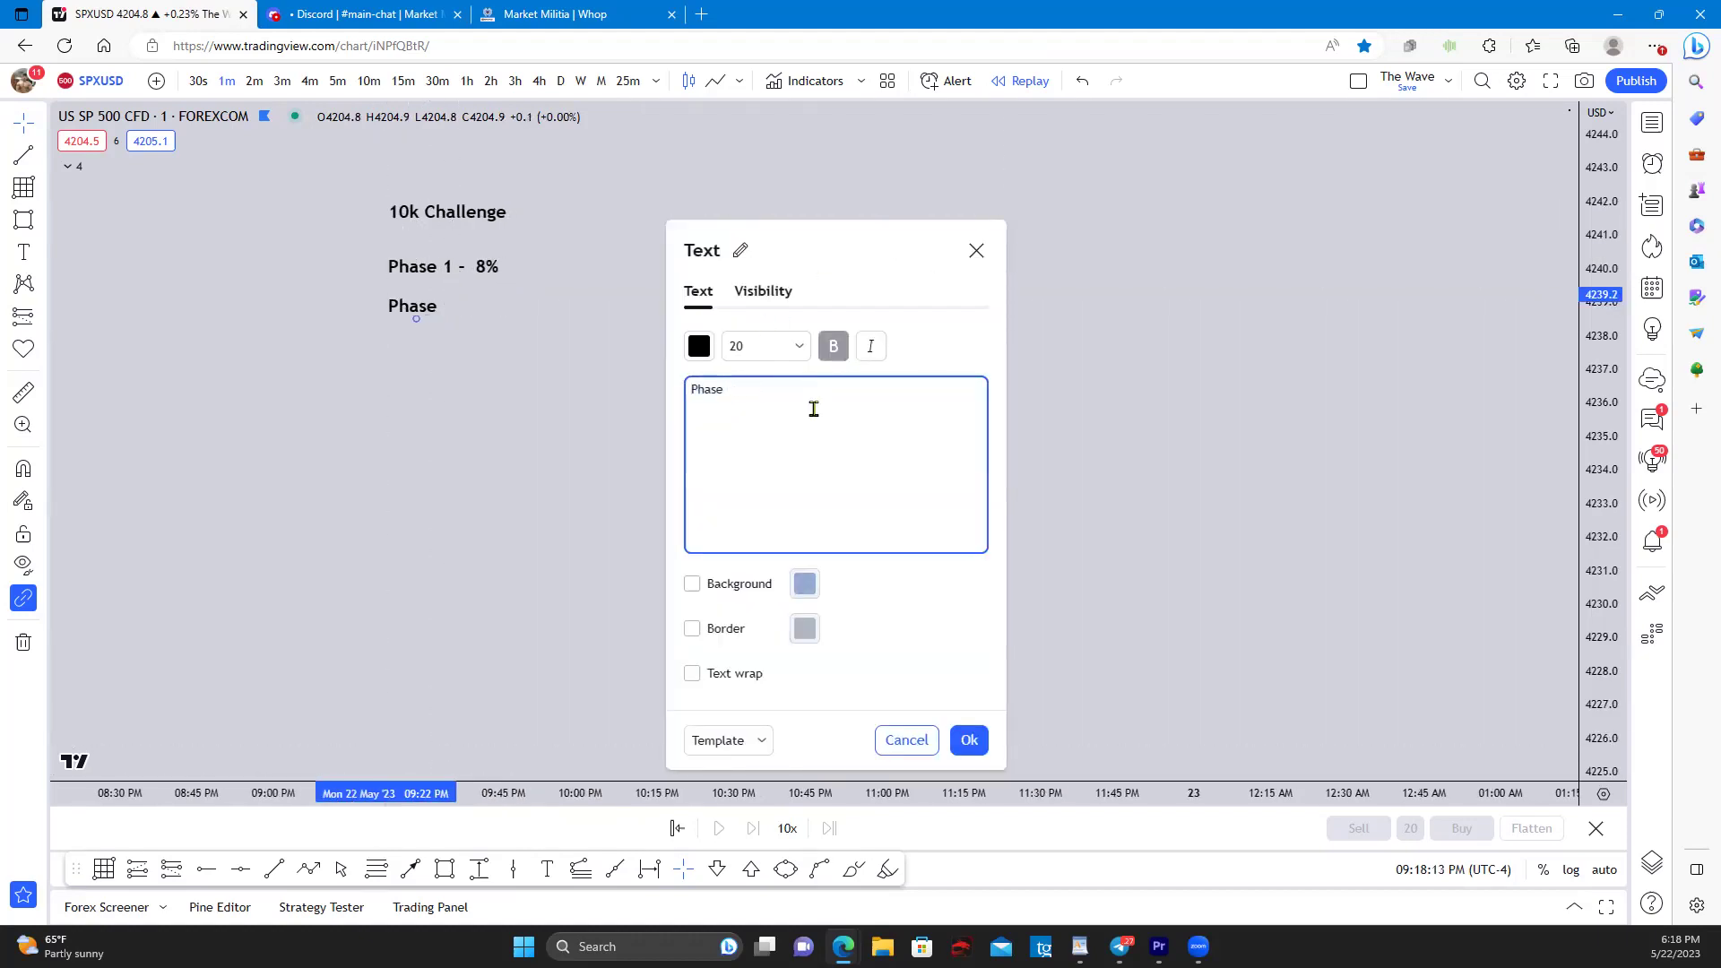
type("2 5%")
left_click(732, 390)
type("- 5%")
left_click(968, 740)
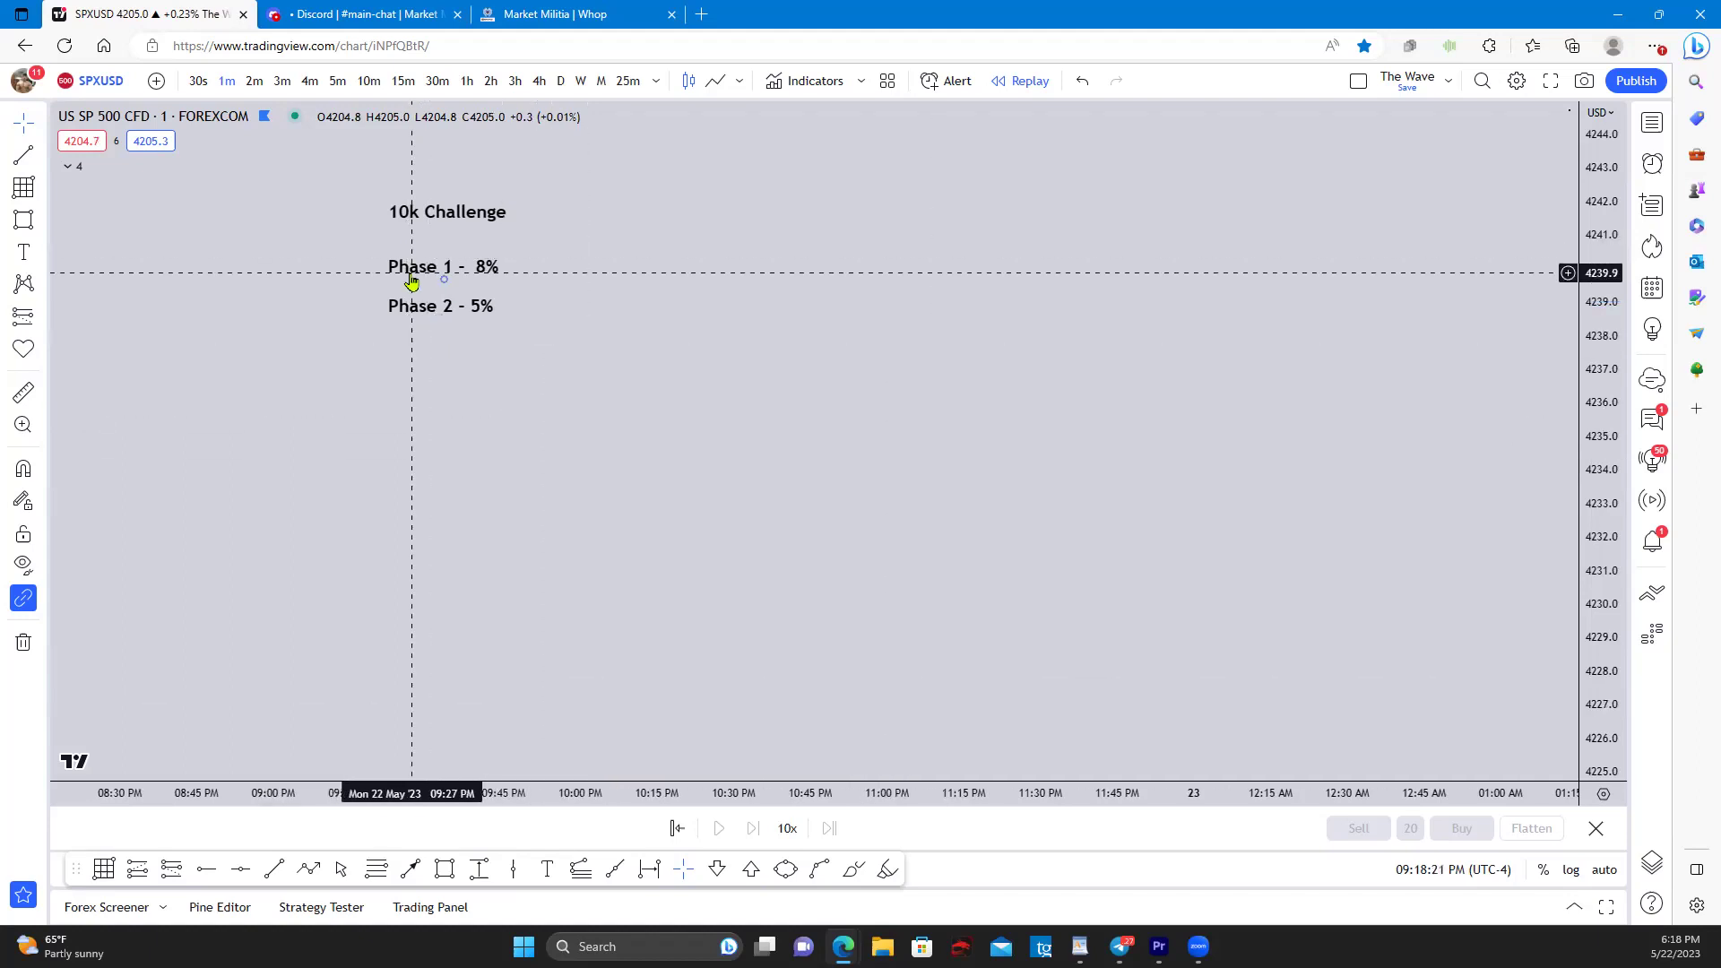
mouse_move(411, 280)
left_mouse_down()
mouse_move(412, 244)
mouse_move(428, 277)
left_mouse_up()
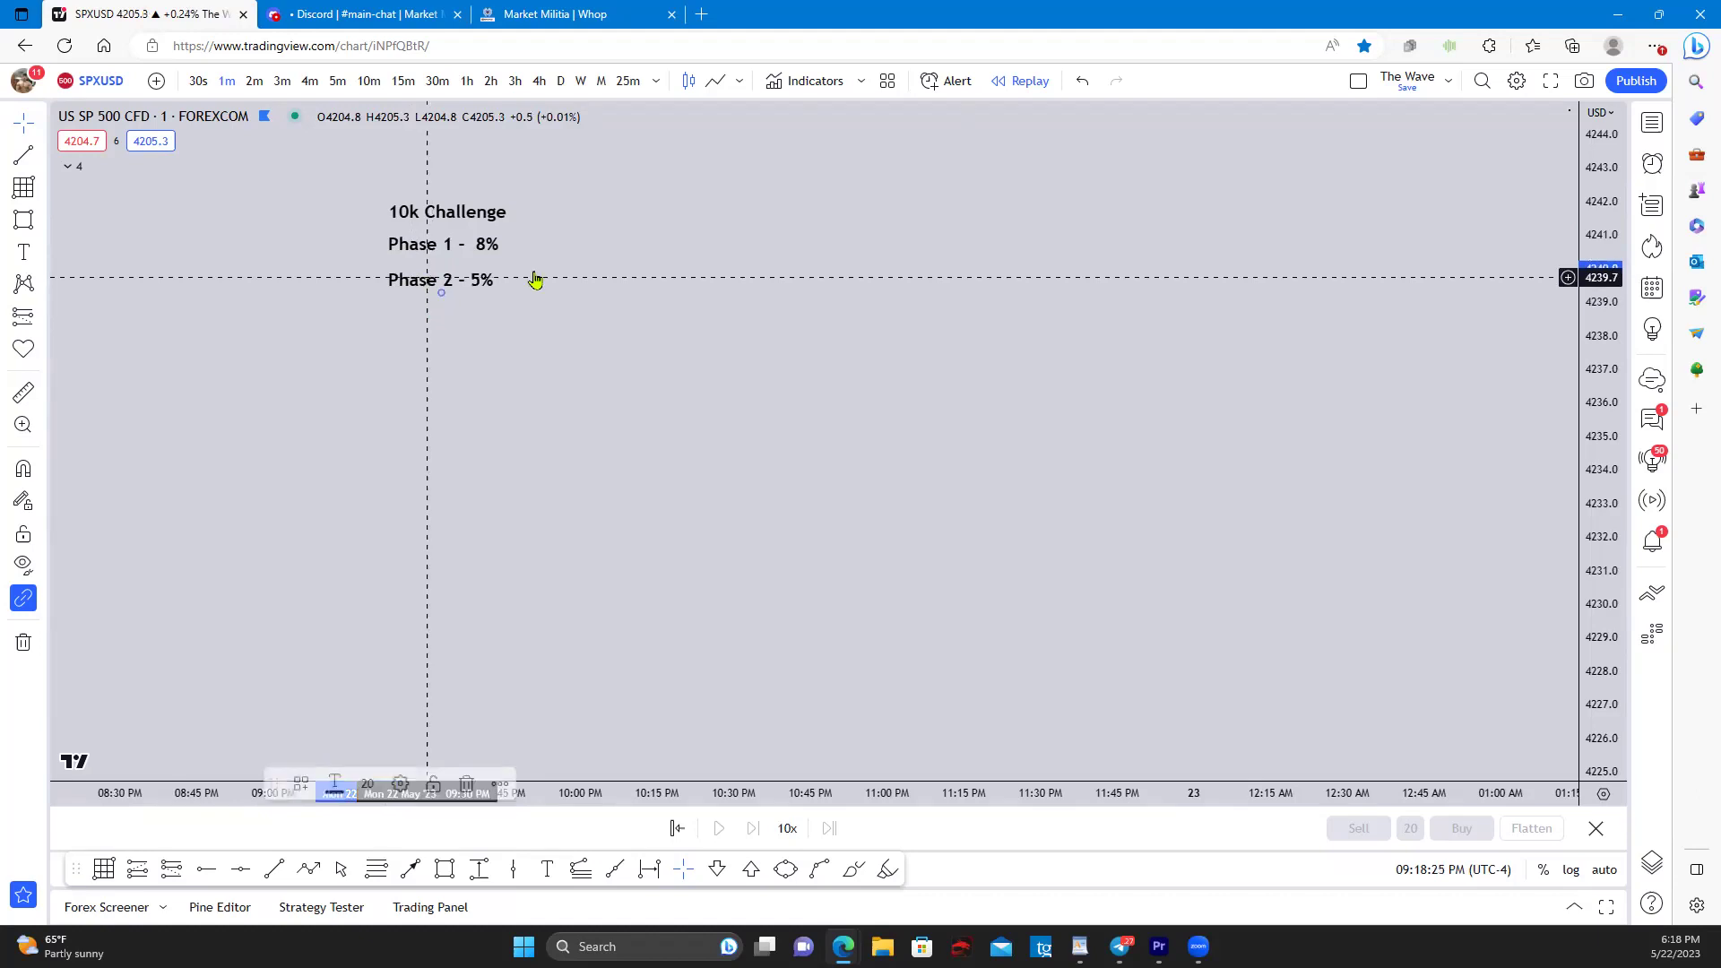
Step: Add a note '10,000 1st trade - .25% (1/4th) to make 1/2% or 1%' right of the phases
left_click(547, 868)
left_click(851, 353)
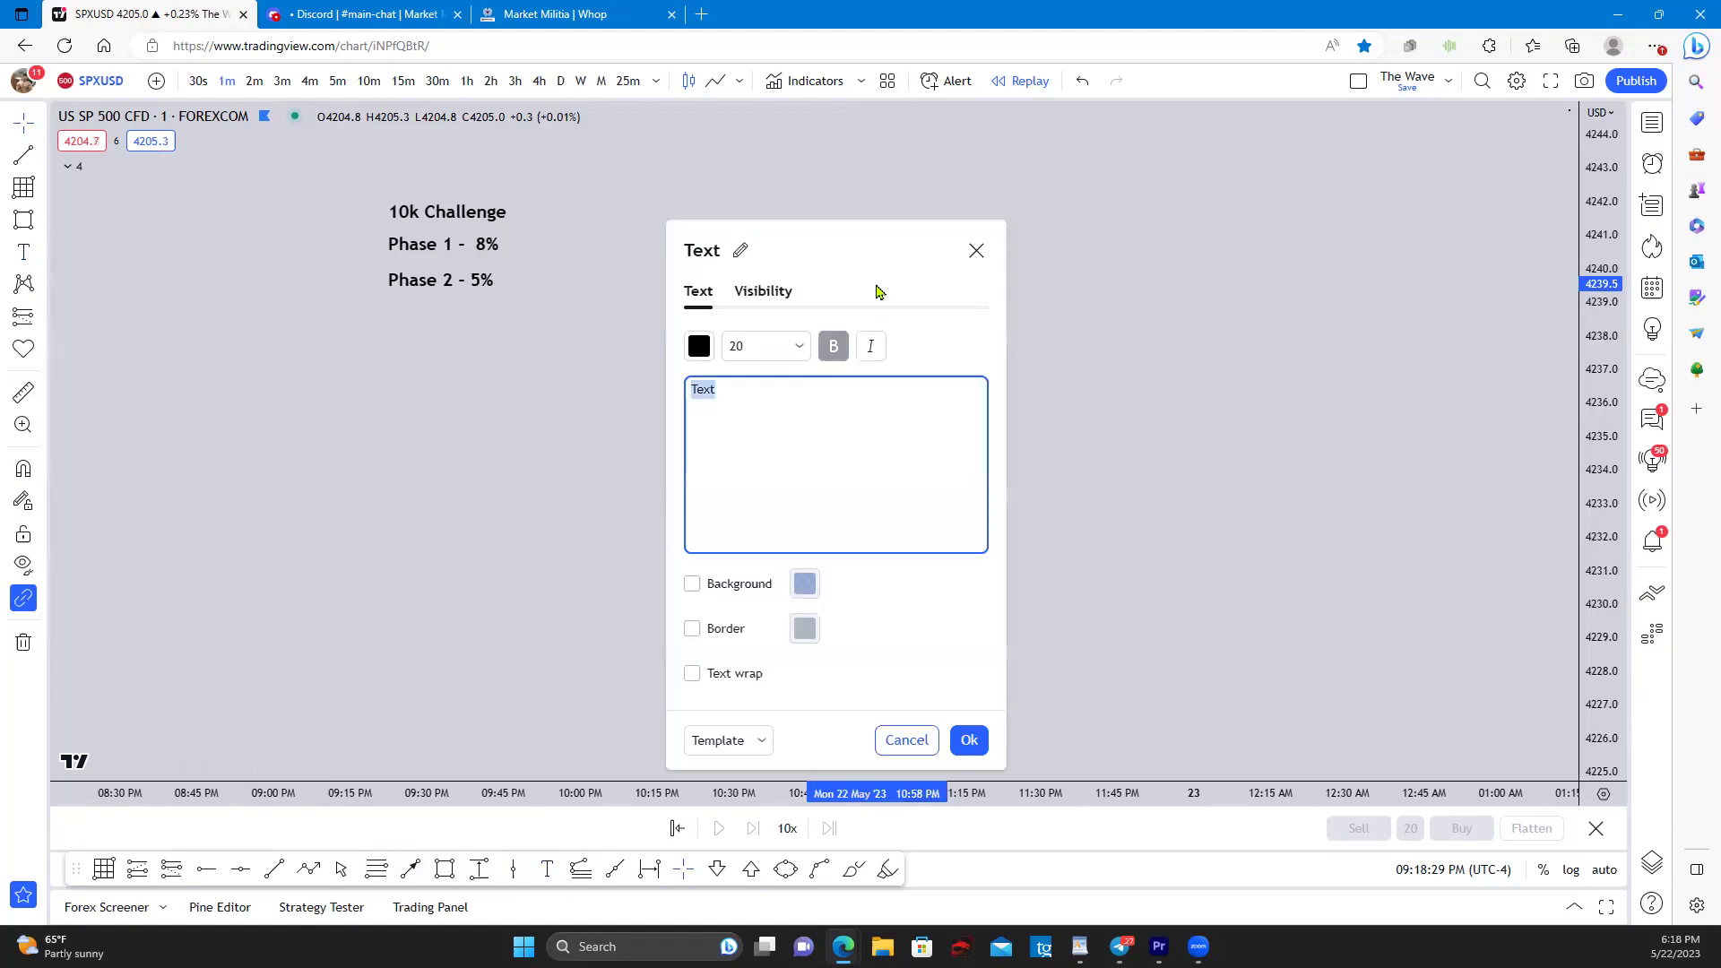
type("10,0")
type("00 ")
type("1st")
type(" tr")
type("ade")
type(" - ")
type(".25")
type("% (1/4t")
type("h")
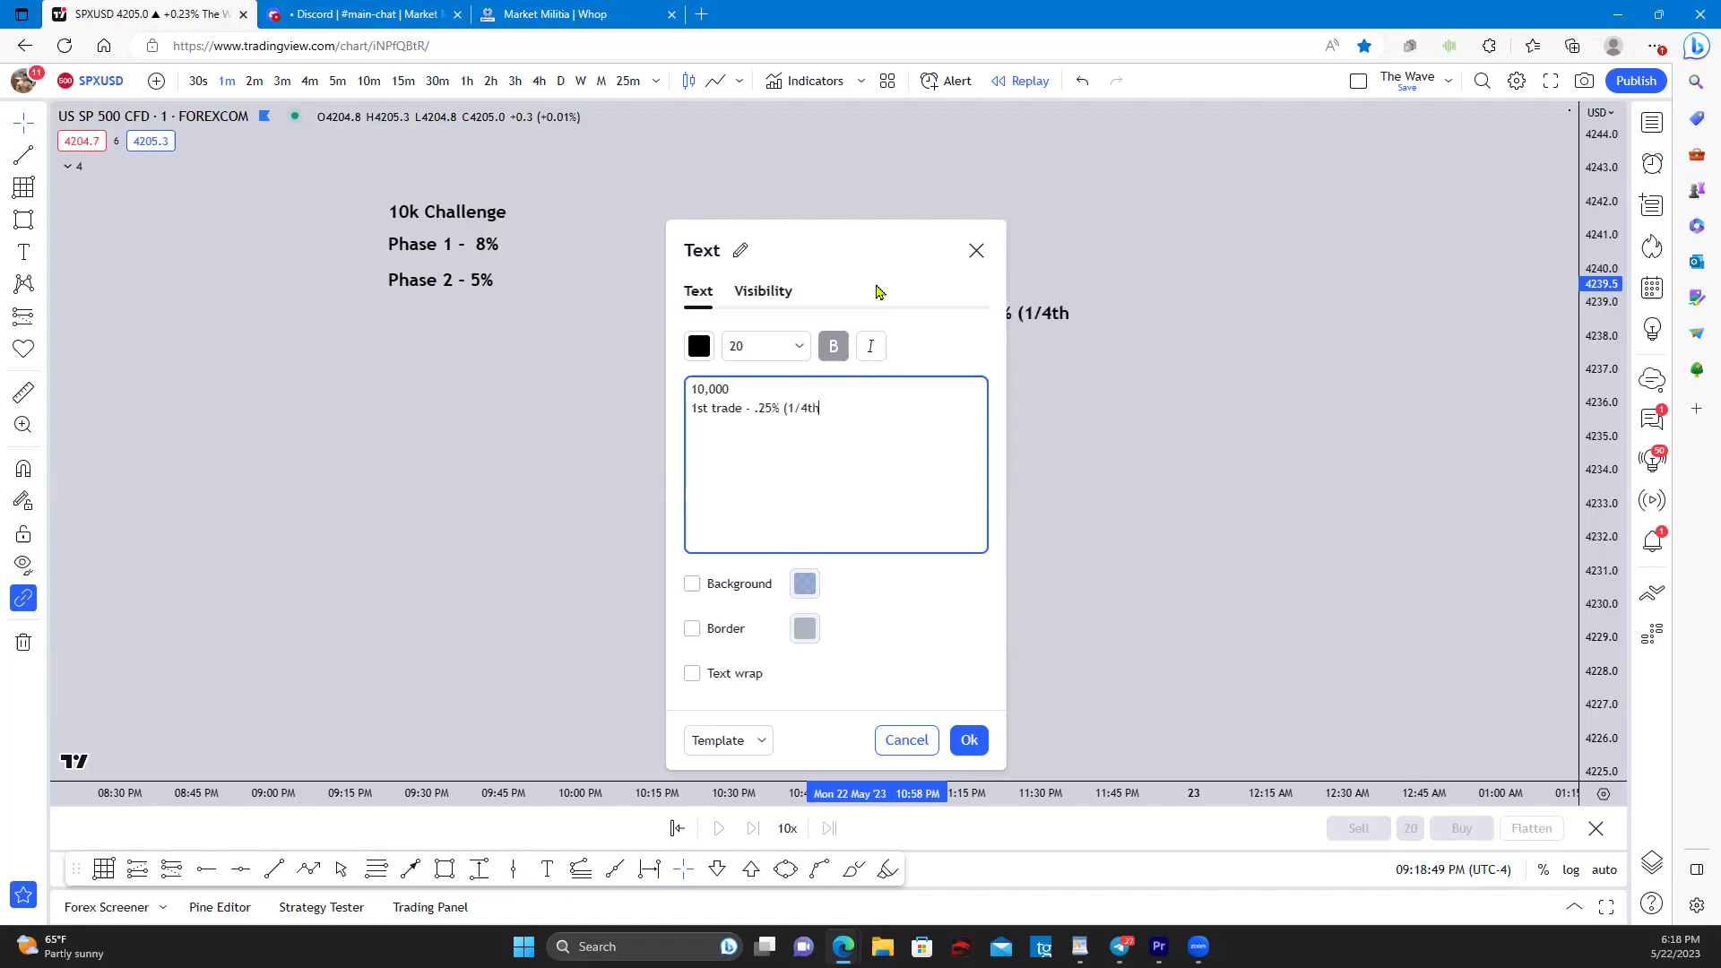
type(") to make 1/2")
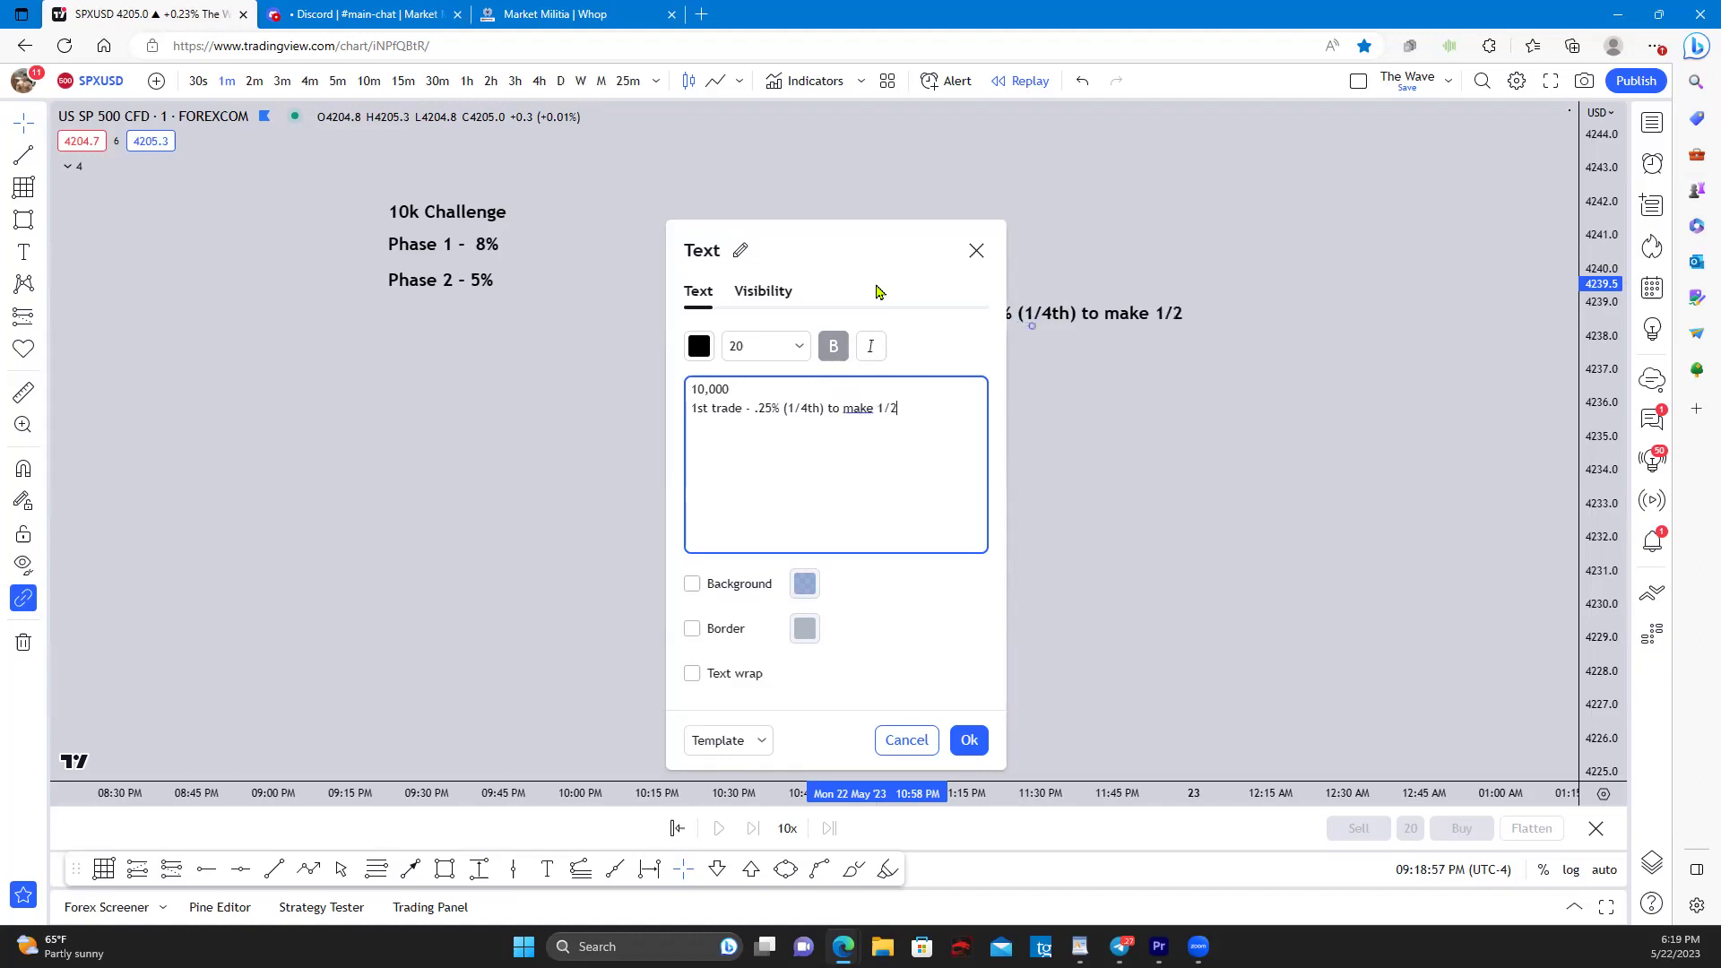
type("%")
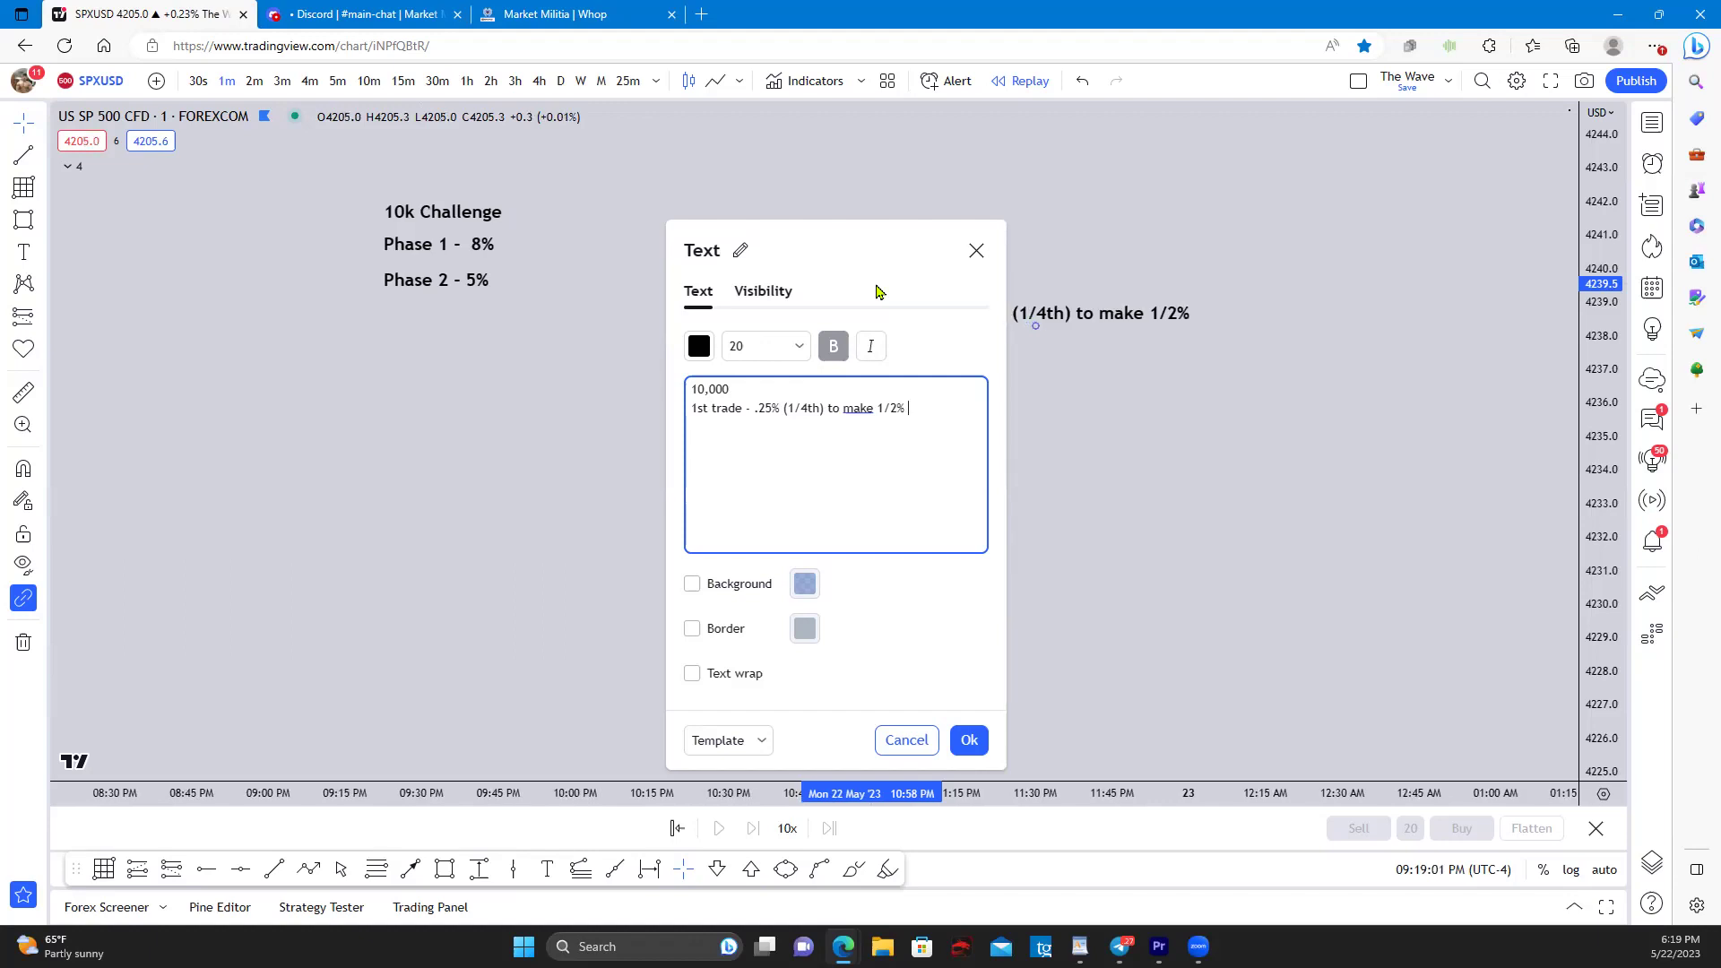
type(" or 1%")
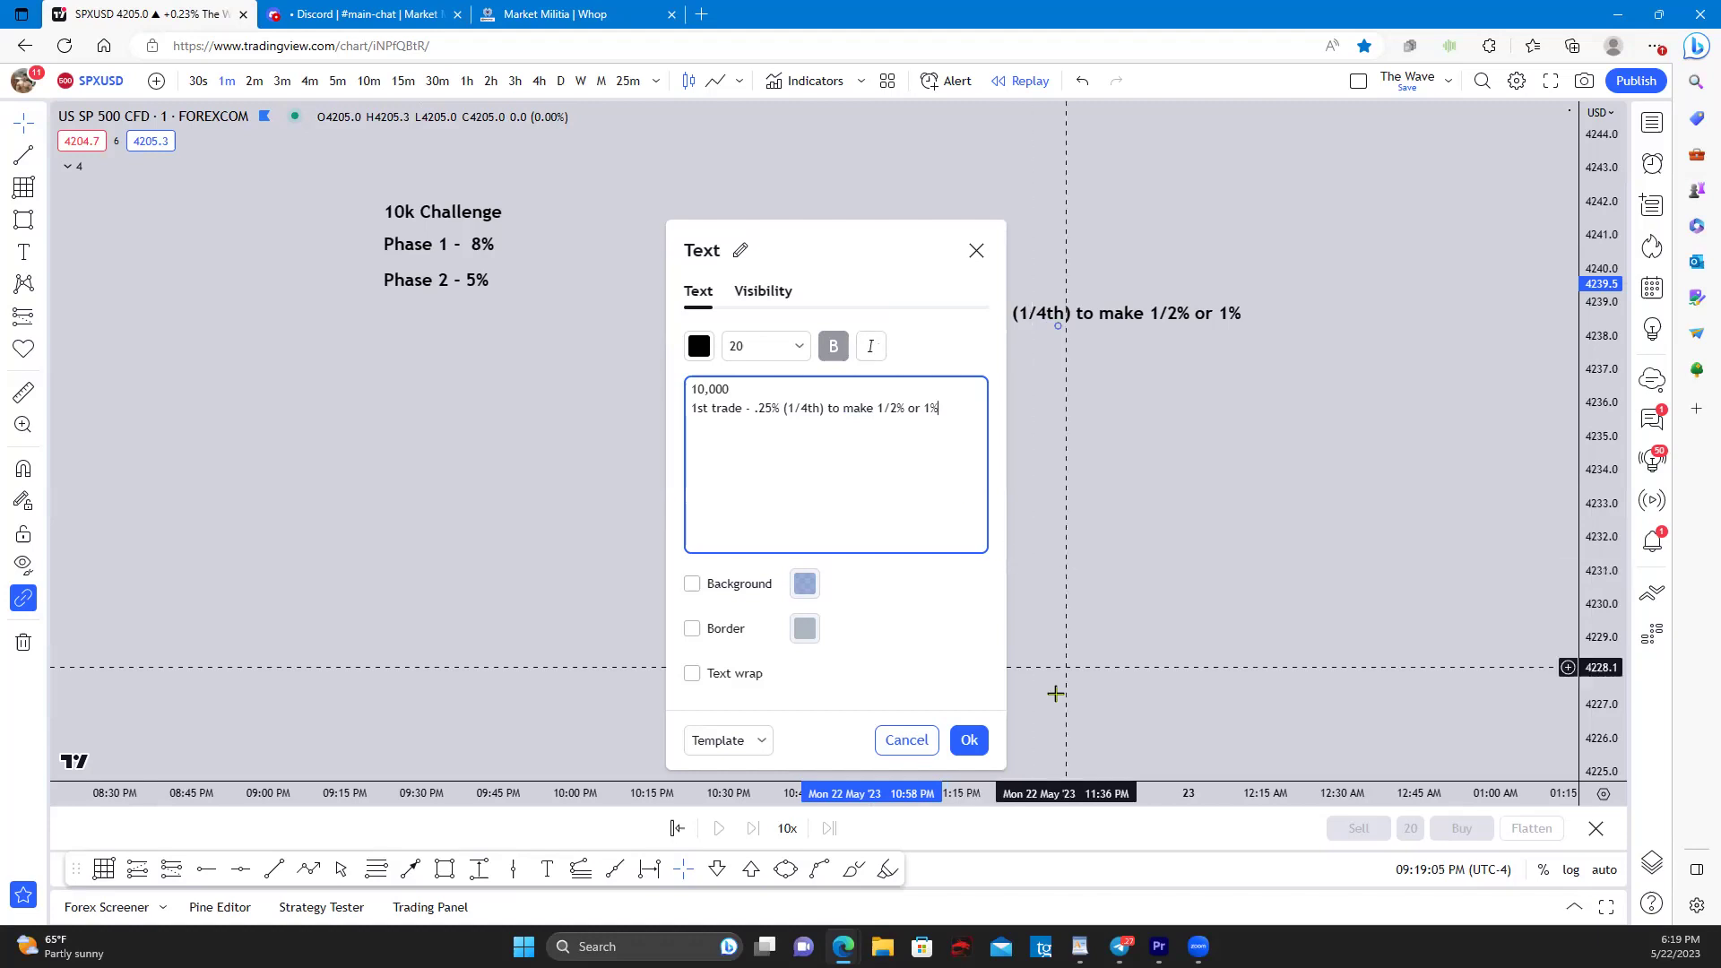
left_click(969, 740)
left_click_drag(896, 310, 782, 224)
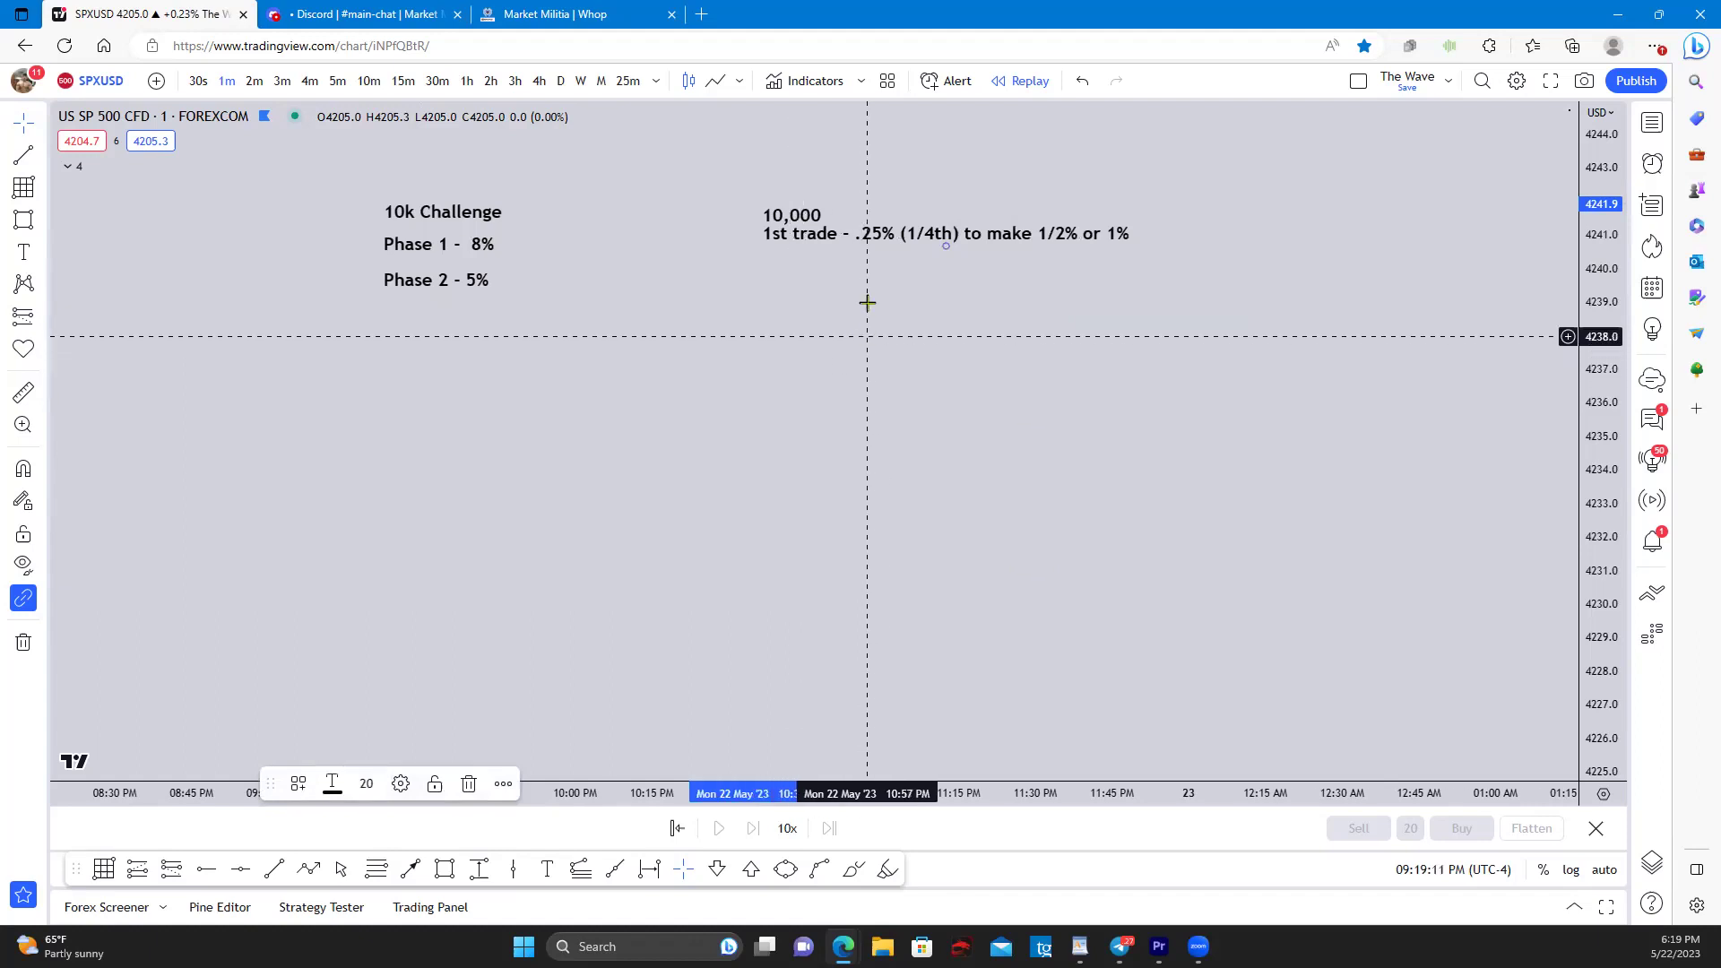
left_click_drag(776, 247, 741, 246)
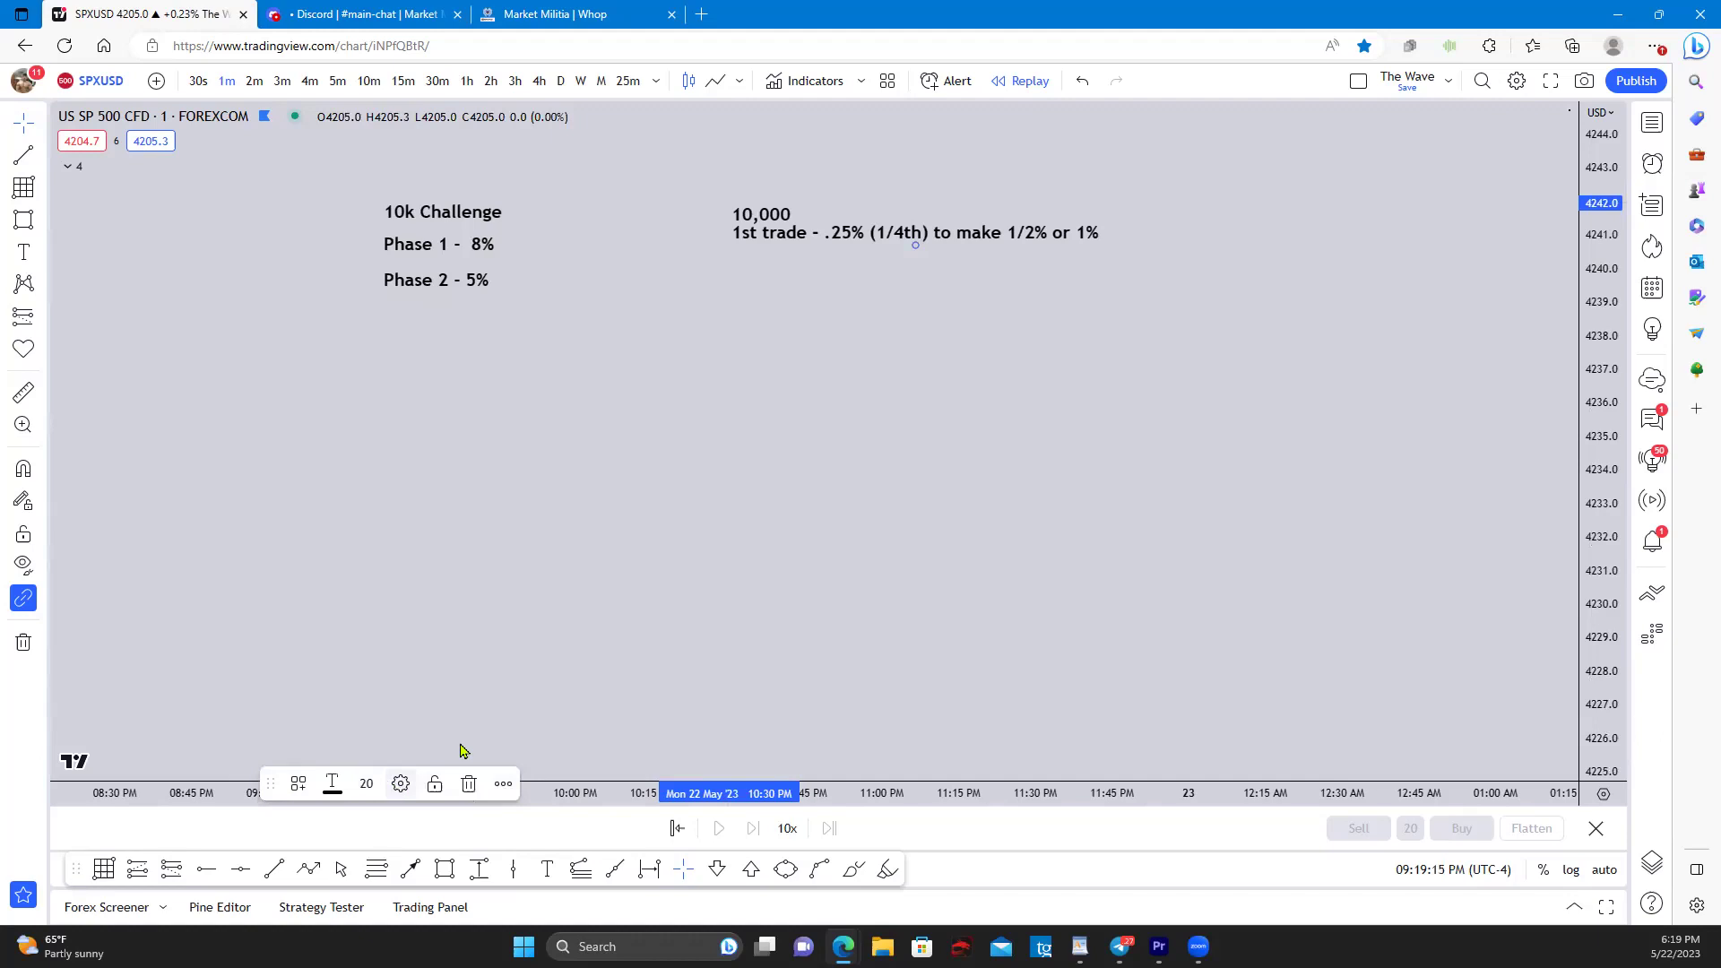
Step: Change the 10,000 note's ending to '/25% or 50%'
double_click(769, 244)
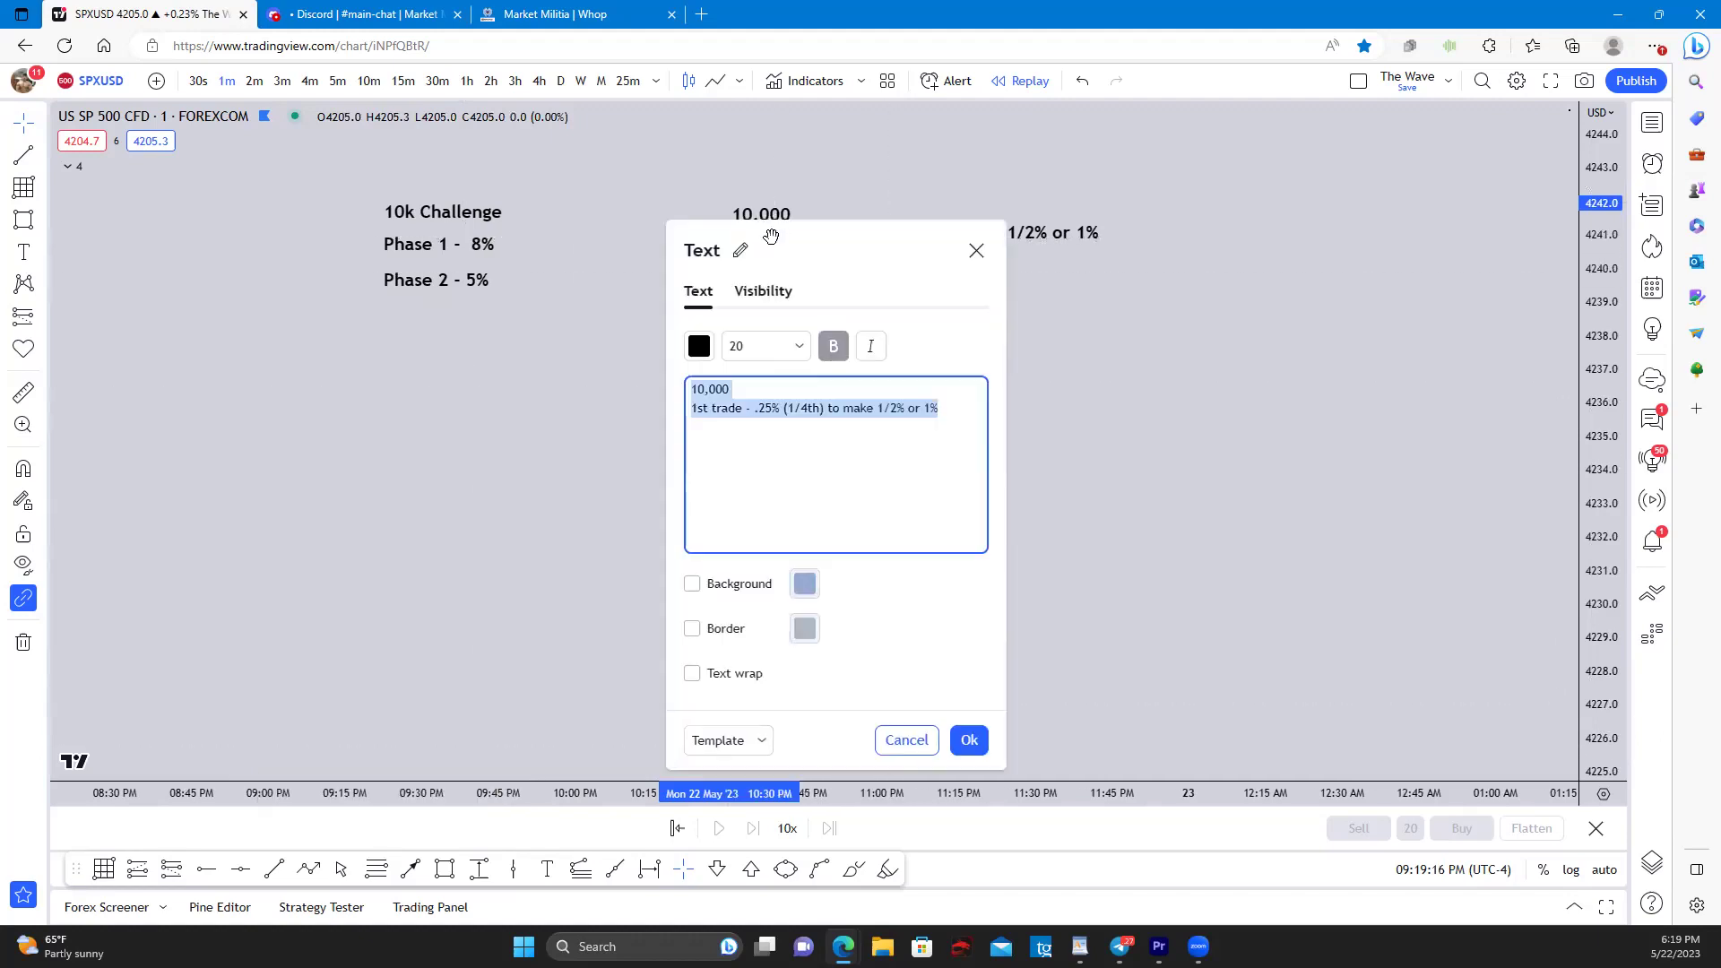
left_click(819, 449)
left_click(957, 412)
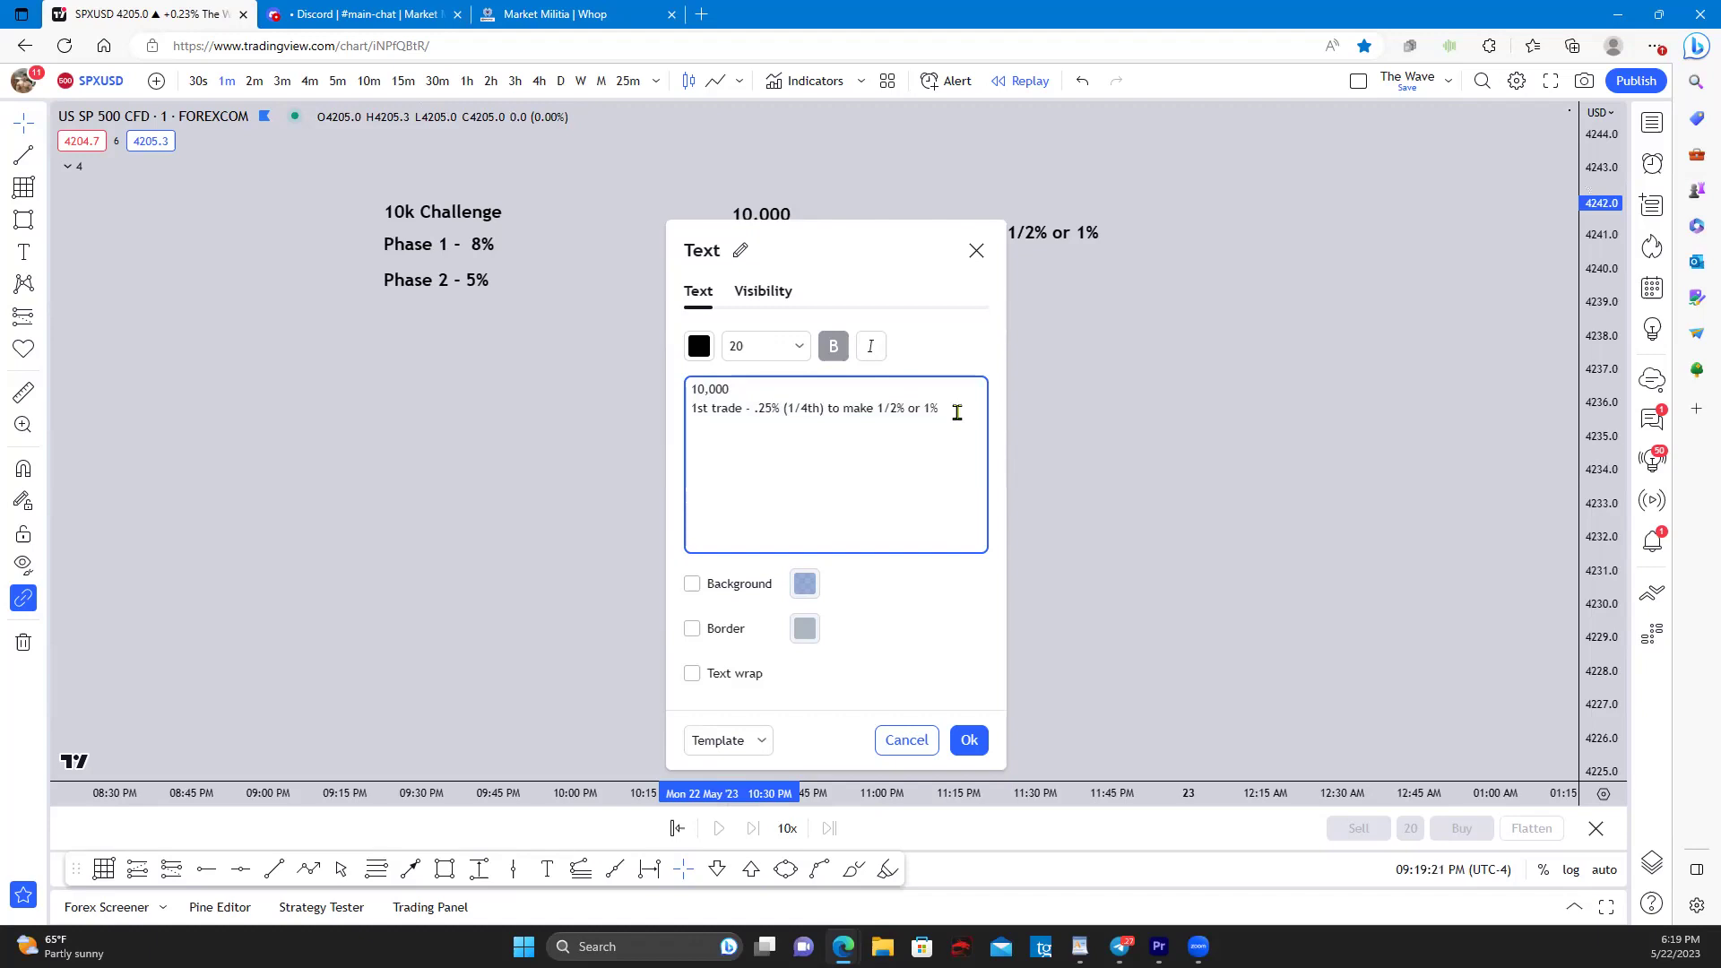
type("1st")
type(" +")
type("=")
left_click(946, 408)
key("BackSpace")
key("BackSpace")
key("BackSpace")
key("BackSpace")
key("BackSpace")
key("BackSpace")
key("BackSpace")
key("BackSpace")
key("BackSpace")
key("BackSpace")
type("/25% or 50%")
Step: Add a '1:1 RR or 1:2RR' line and put '1st =' on its own line
left_click(959, 409)
key("Return")
key("Delete")
type("1;1 RR or 1:2")
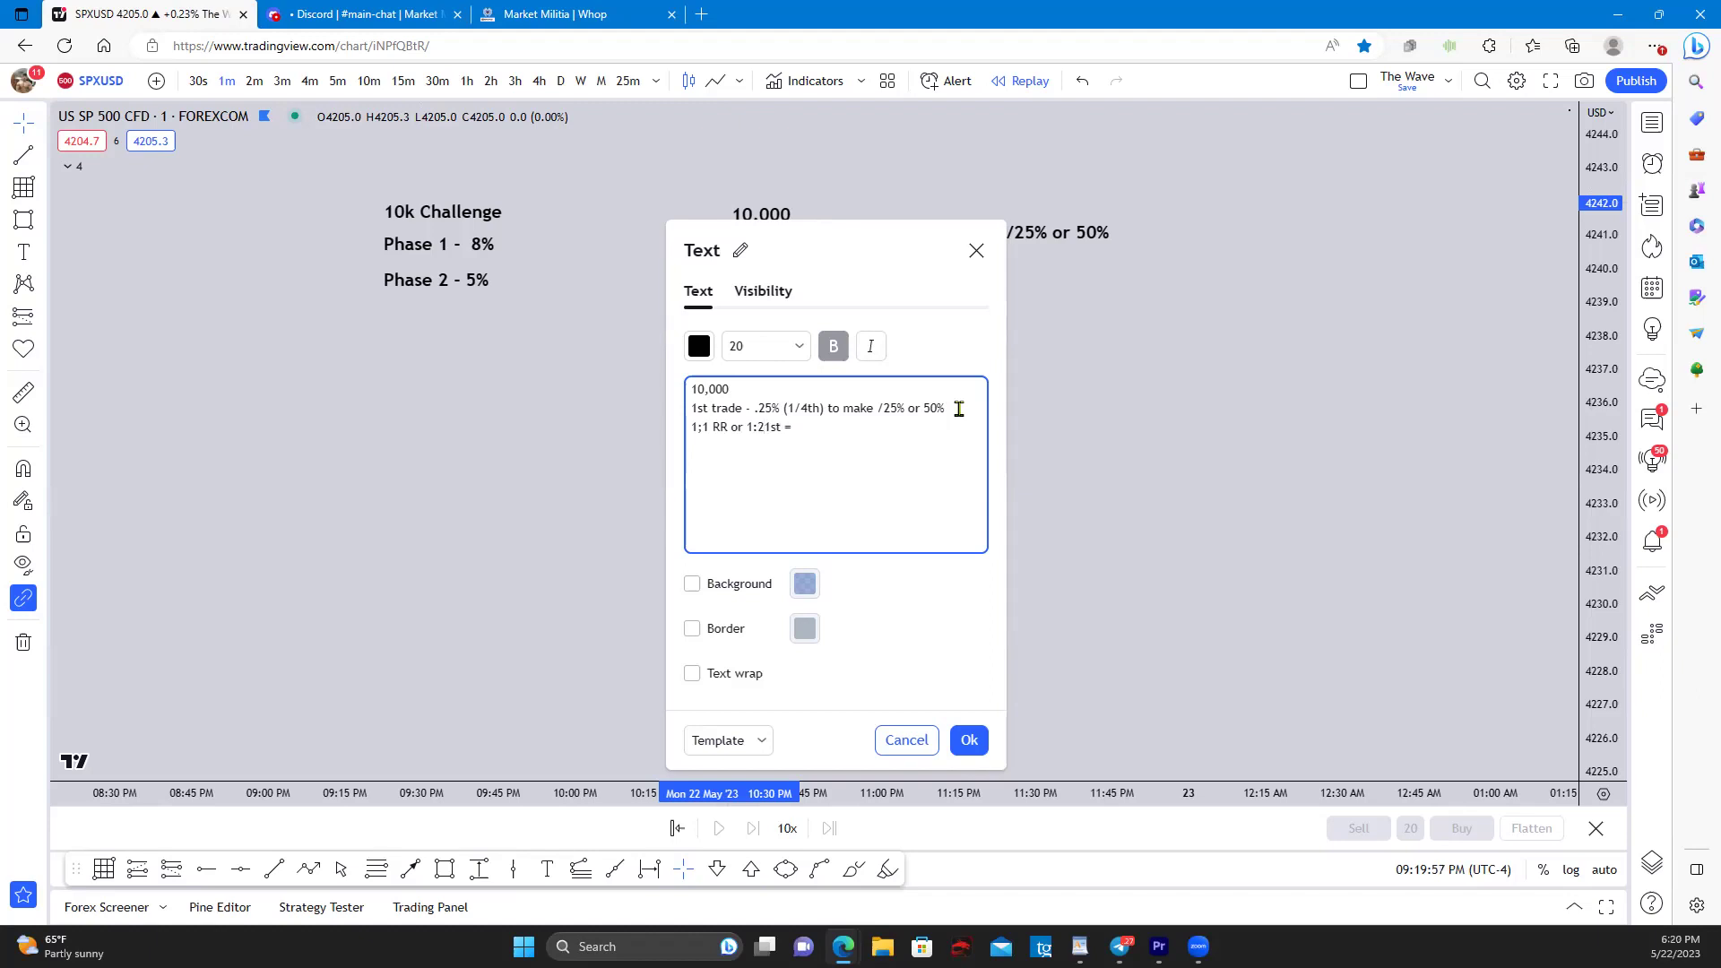
type("RR")
left_click(703, 426)
key("BackSpace")
type(":")
left_click(772, 427)
key("Return")
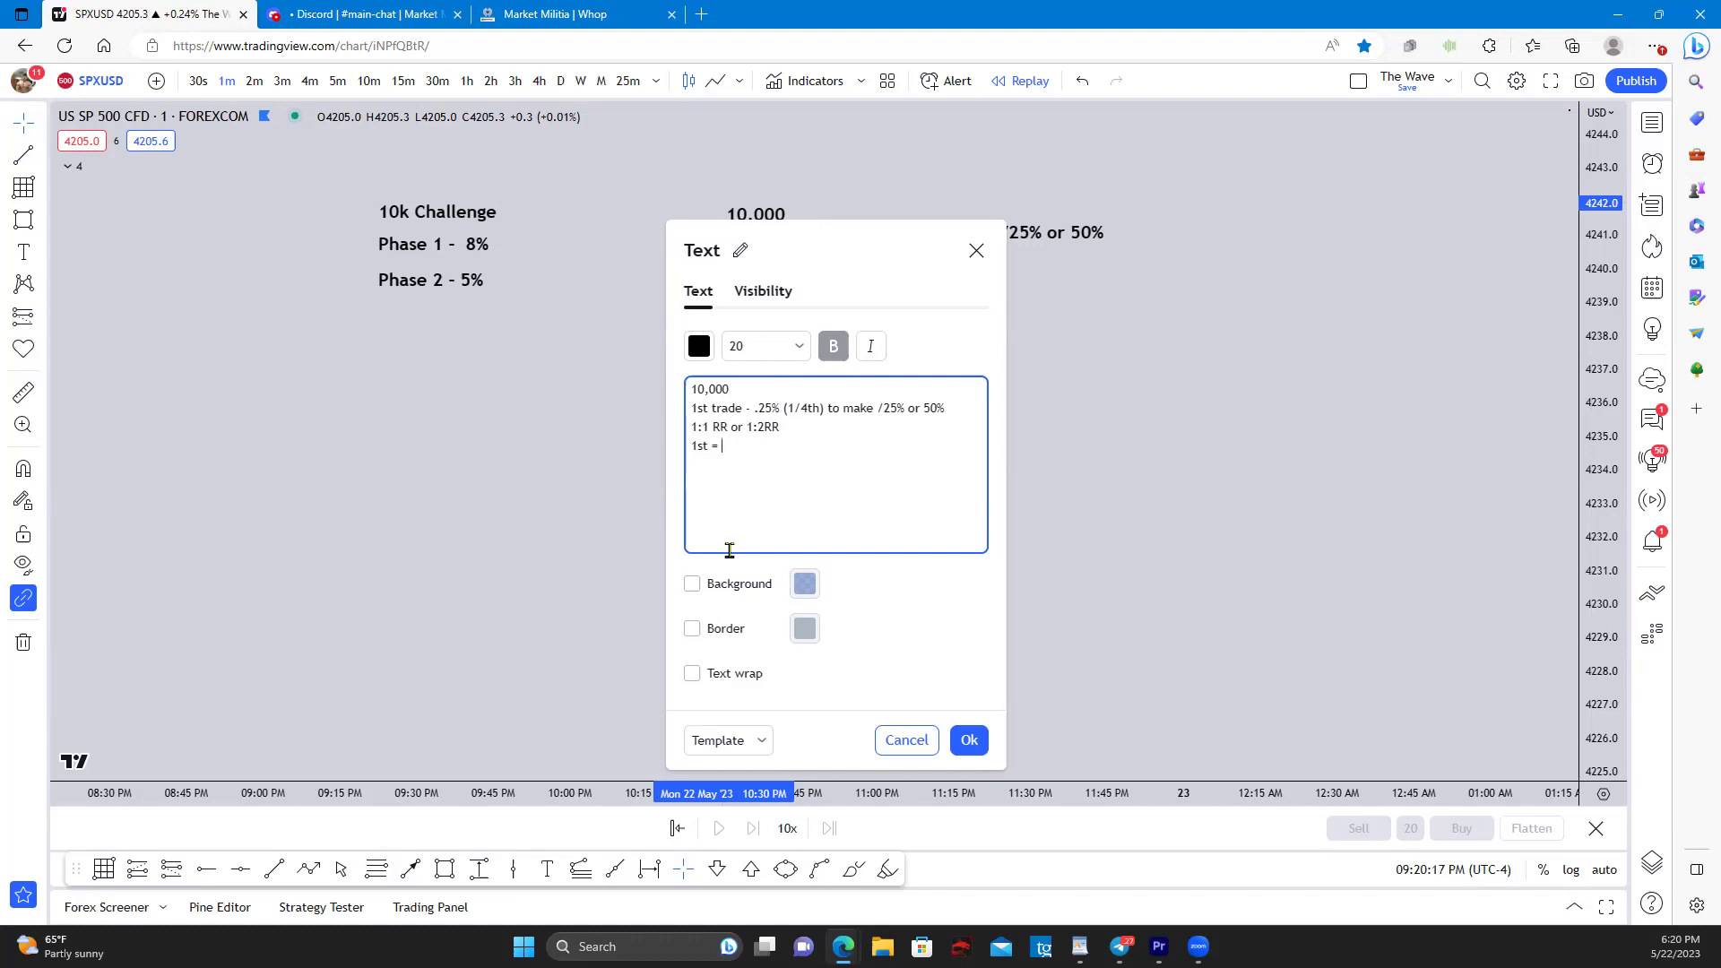
Step: Finish the note with .25% risk for trades 1-3 and the 1/2% or 1% rule at 2% up
type(".25%")
type(" , ")
type("2nd")
type(" =")
type(" .25%")
type("3rd")
type("=")
type(" ->2")
type("5")
type(".")
type("25")
type("%")
key("Return")
key("Return")
type("but once")
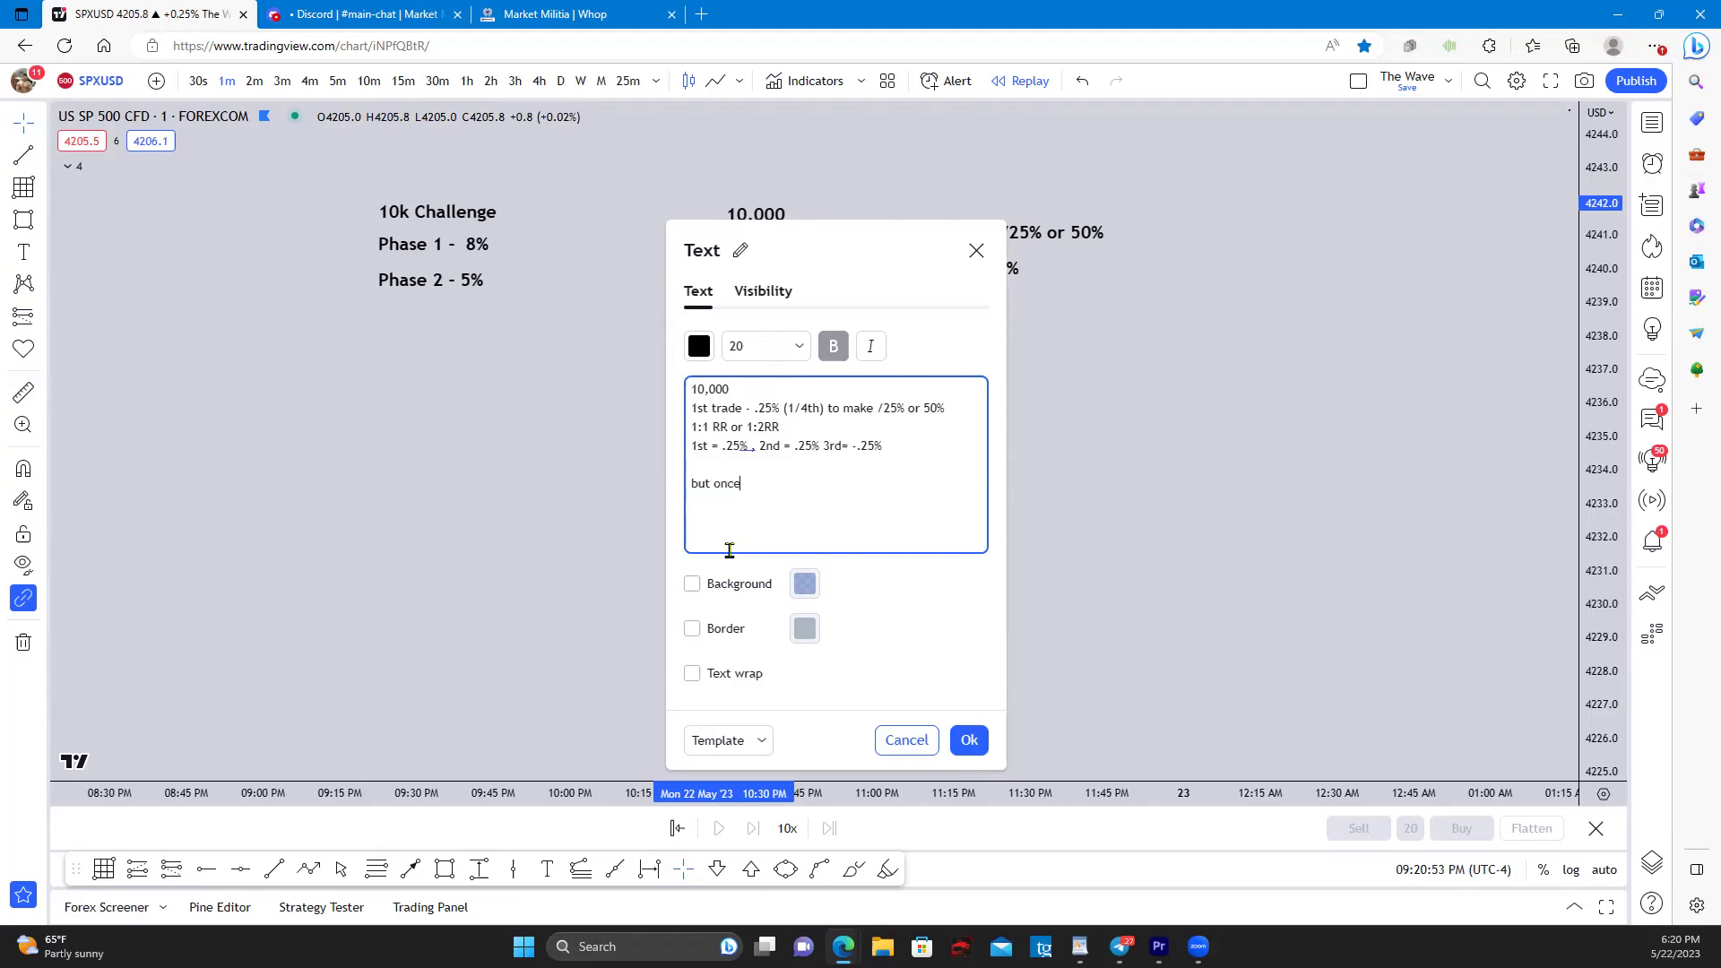
type(" your're at 2% of beginning")
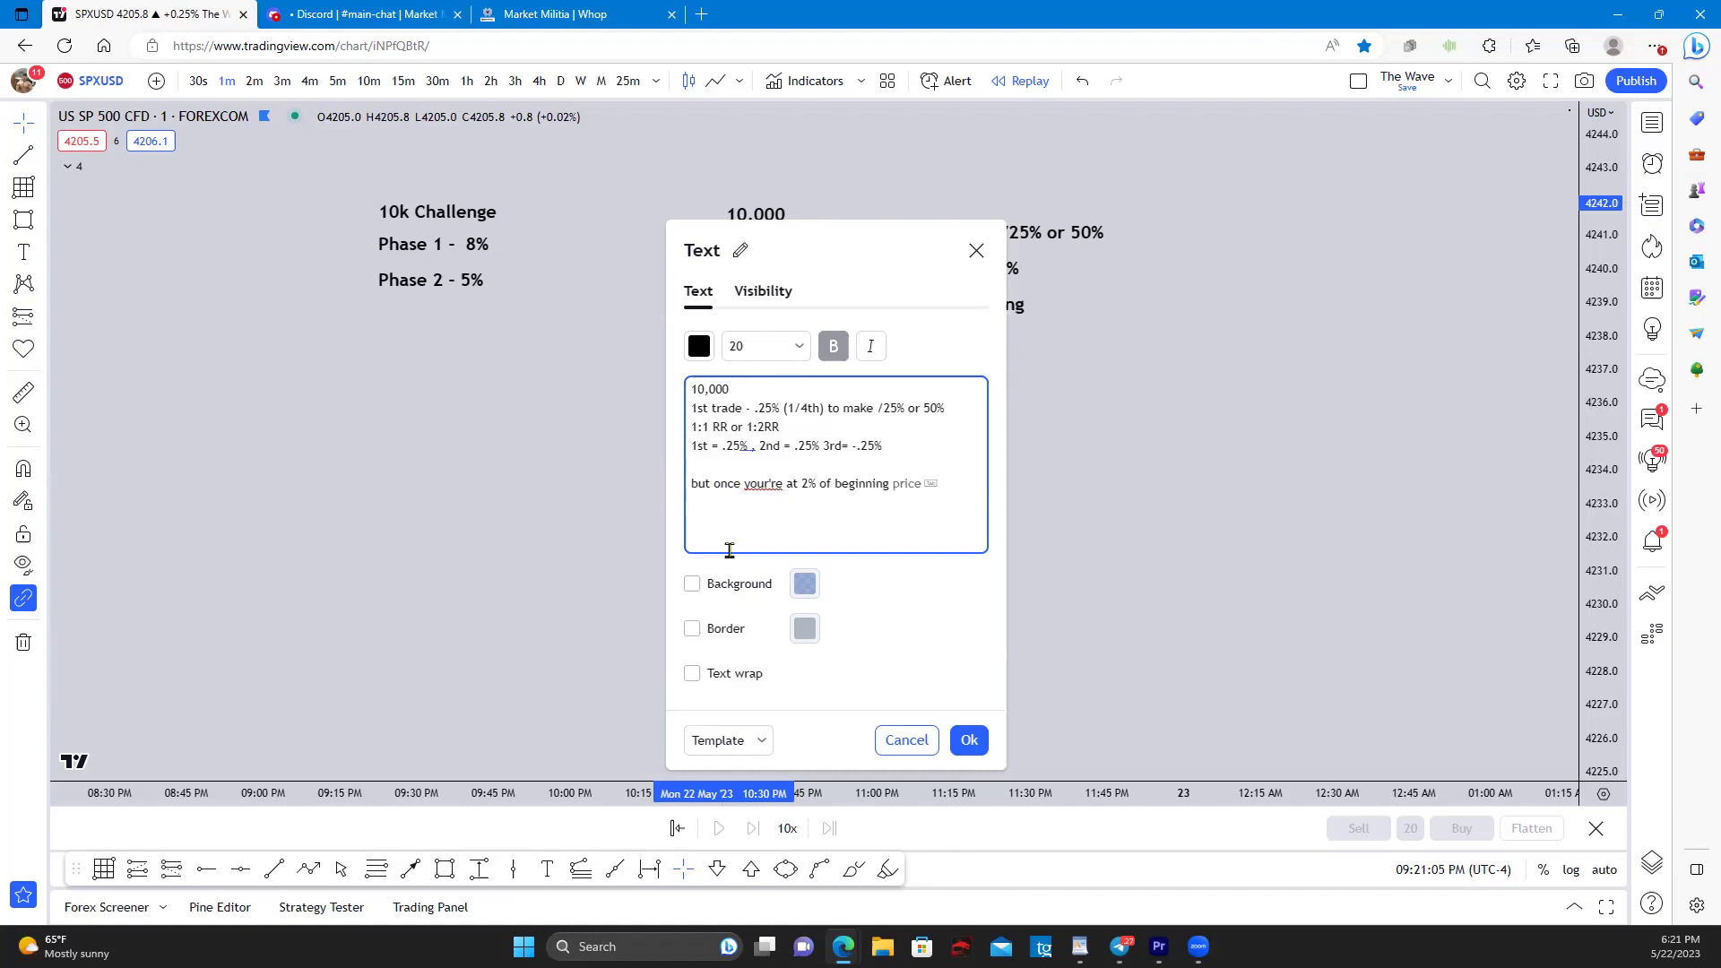
type(" Balance  ")
type("then you can")
type(" incr")
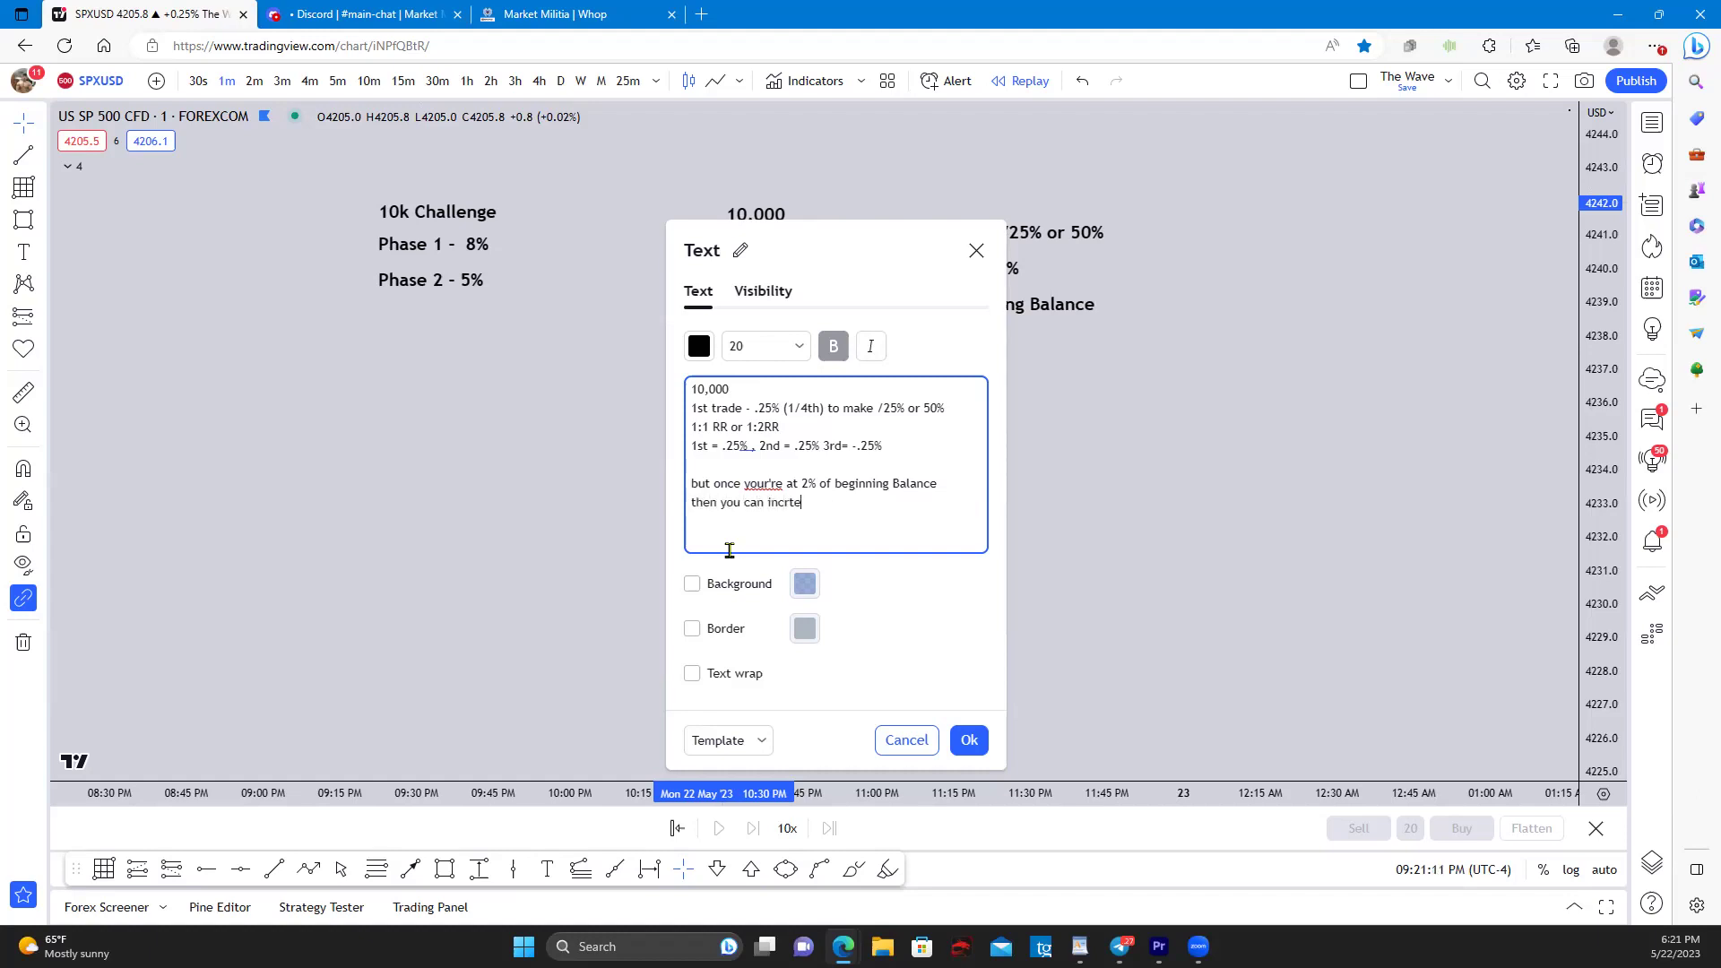
type("ease your risk to 1/2% to make")
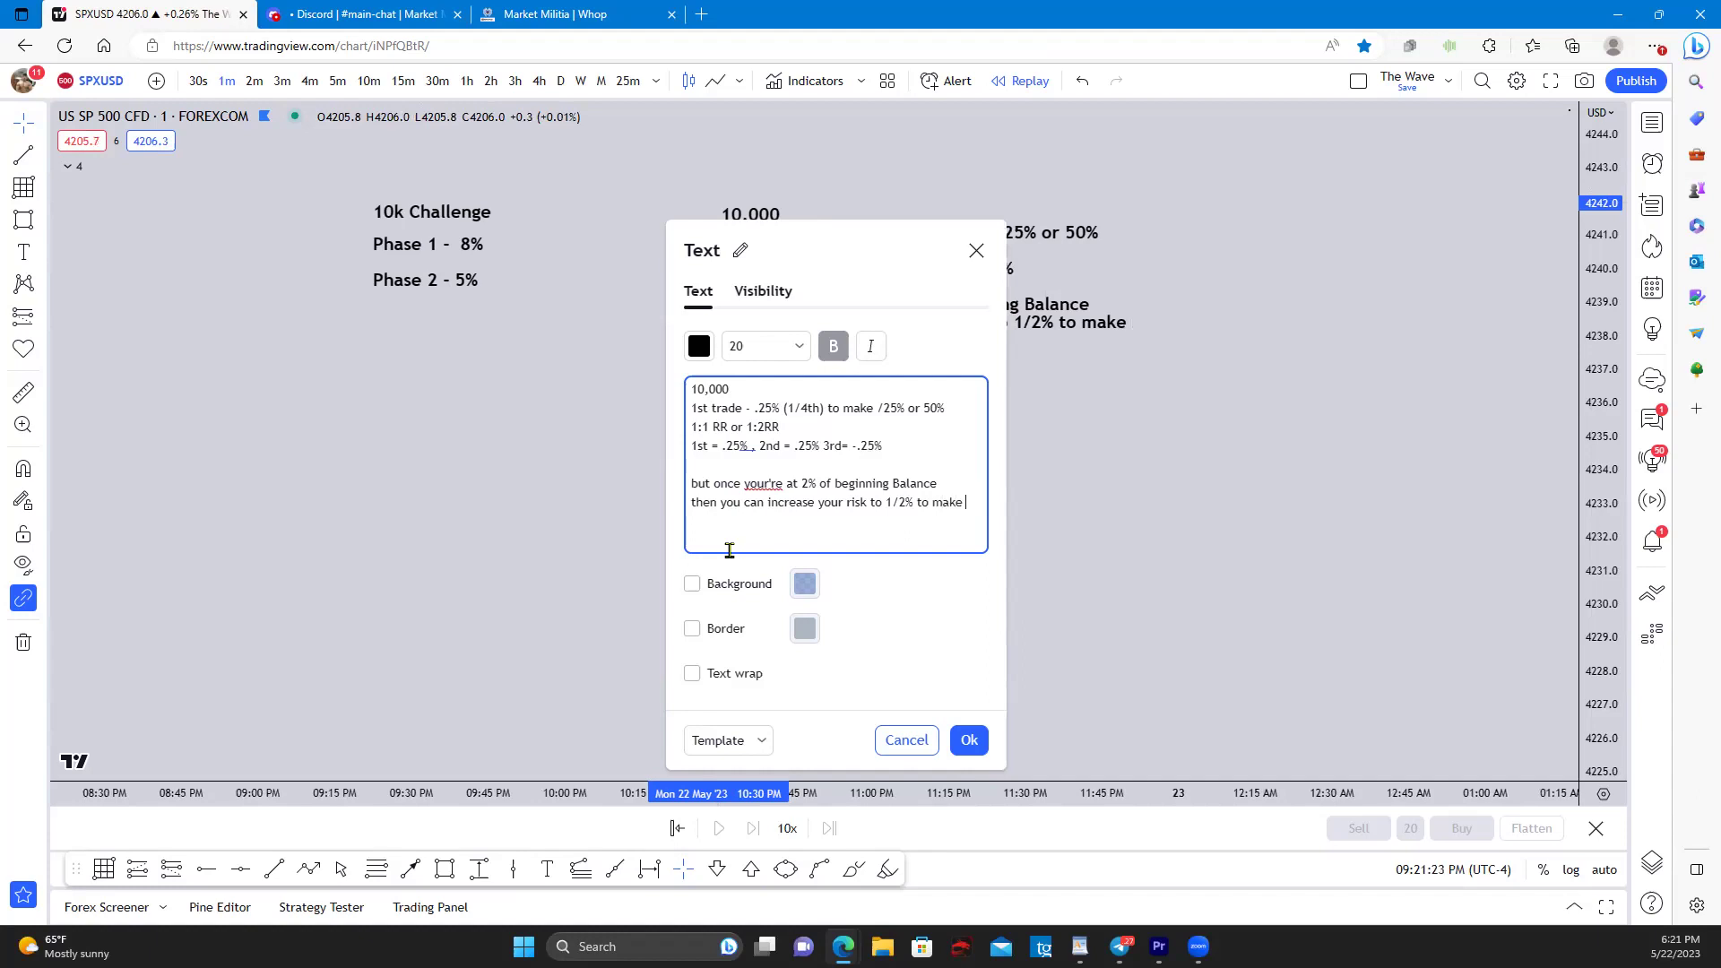
type(" 1/2 or 1%")
left_click(969, 740)
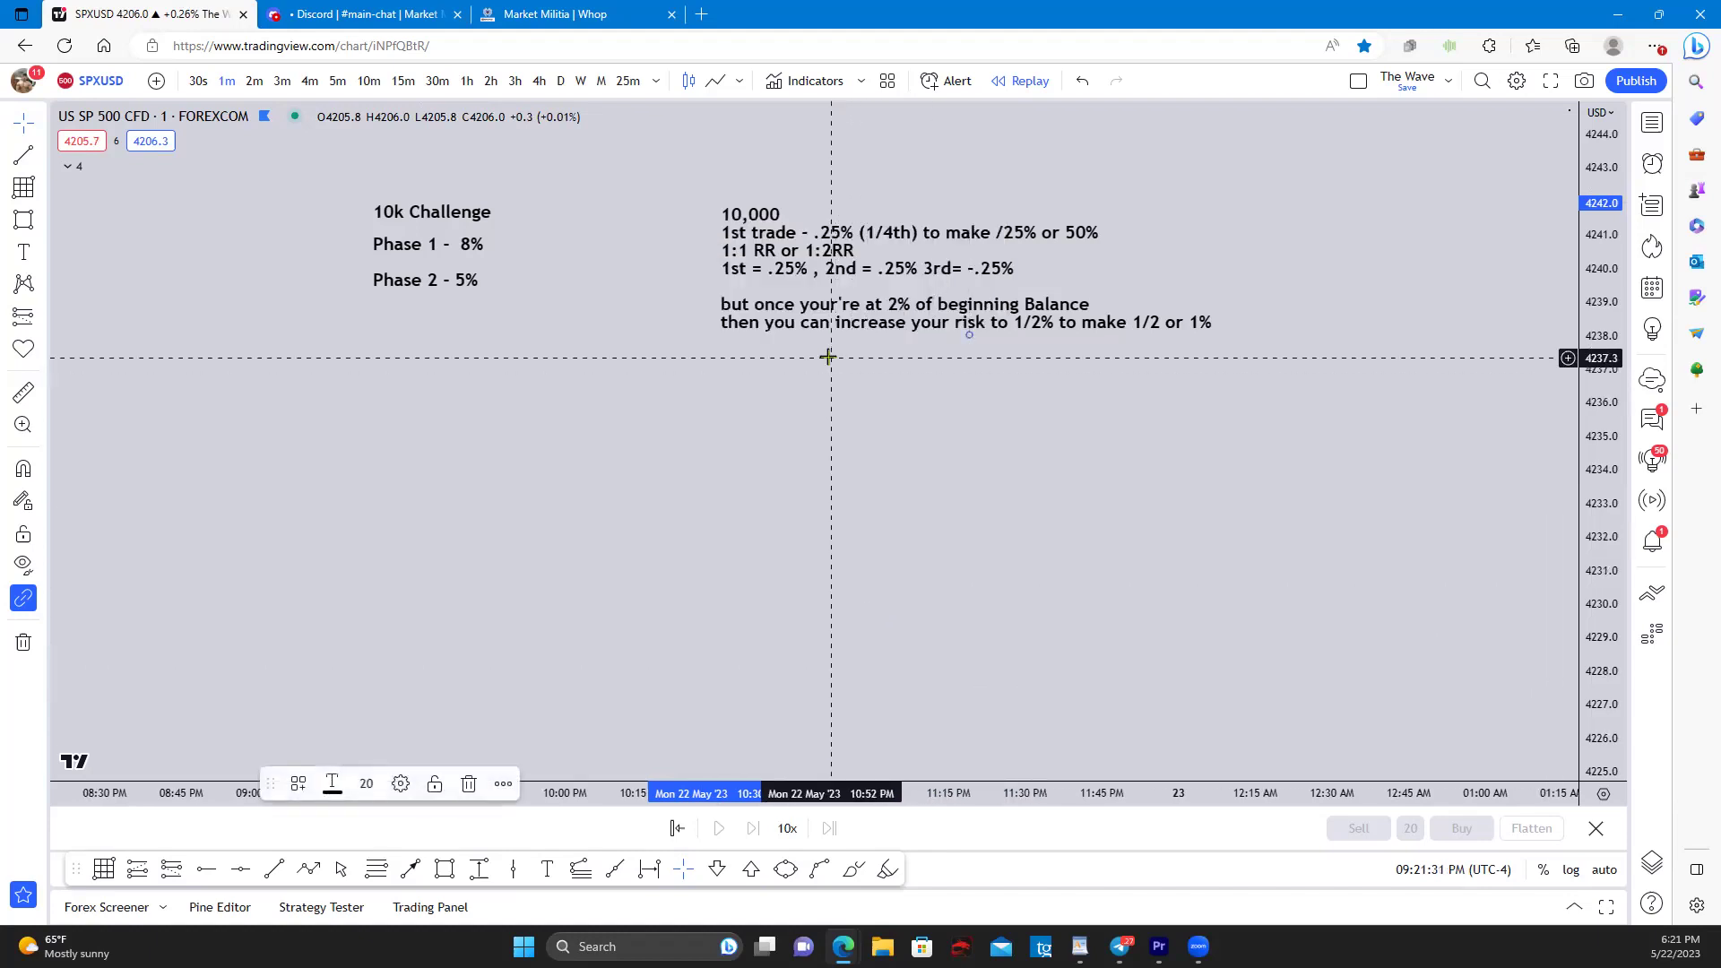
left_click_drag(816, 321, 800, 333)
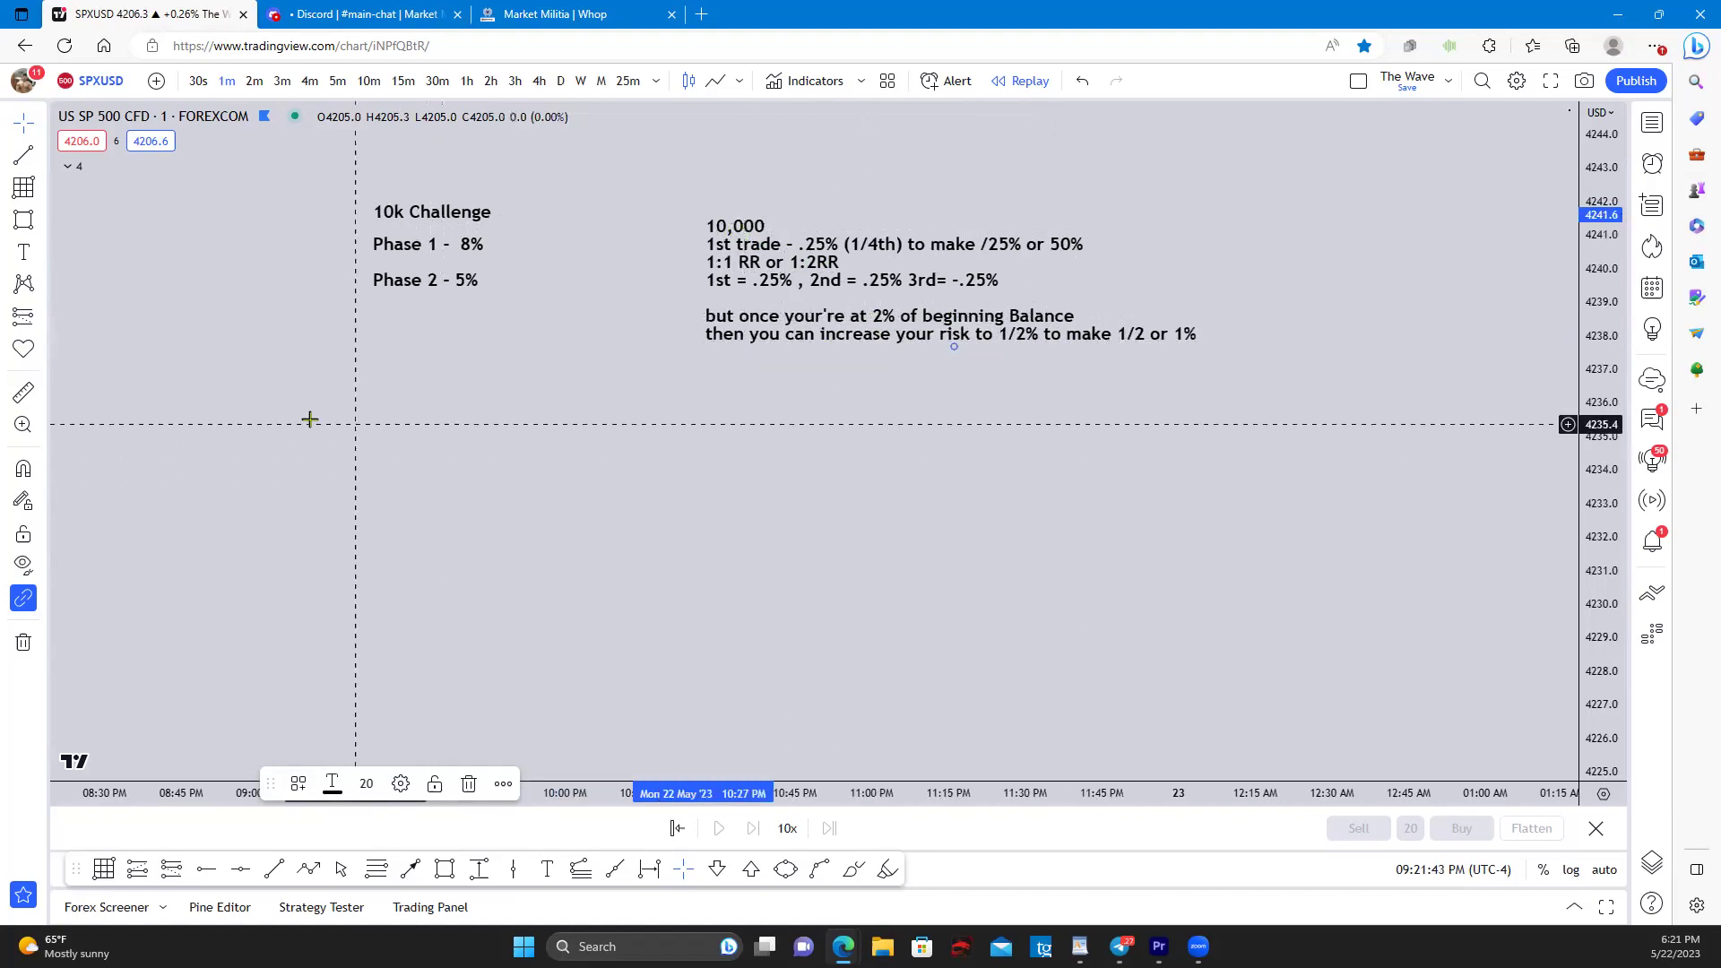
Step: Start a new note with '10,200 = 2%' and 'now you can risk 1/2% ($50)'
left_click(357, 419)
left_click(551, 875)
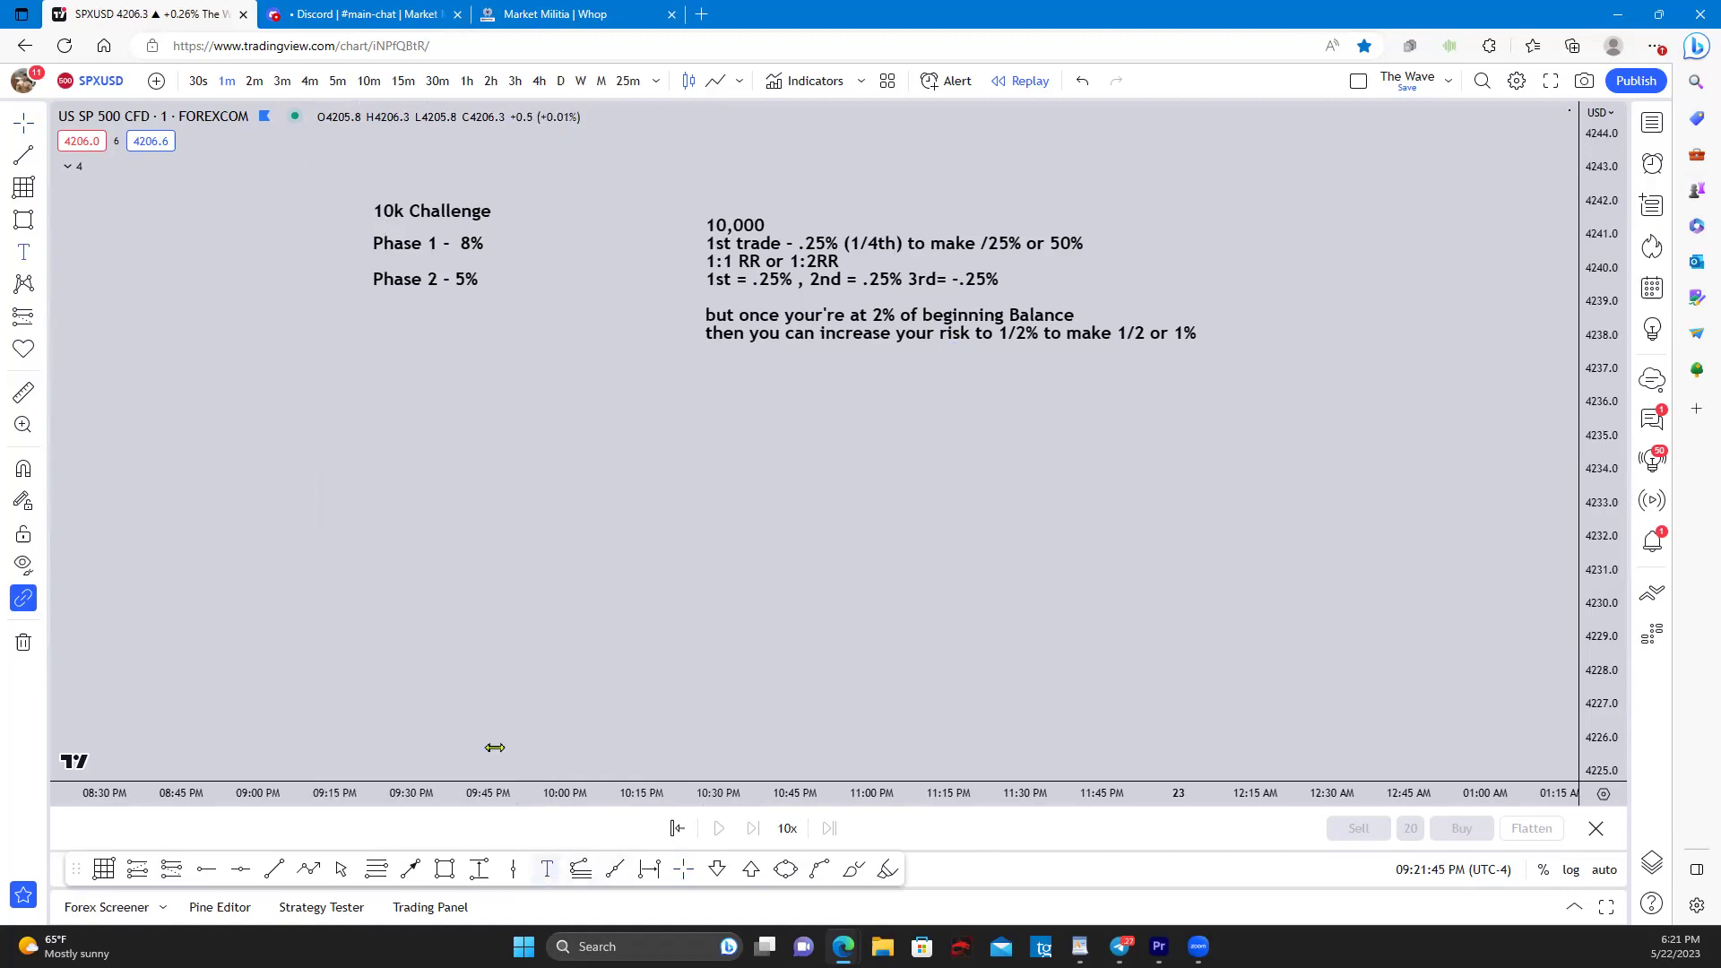
left_click(376, 541)
type("10,200")
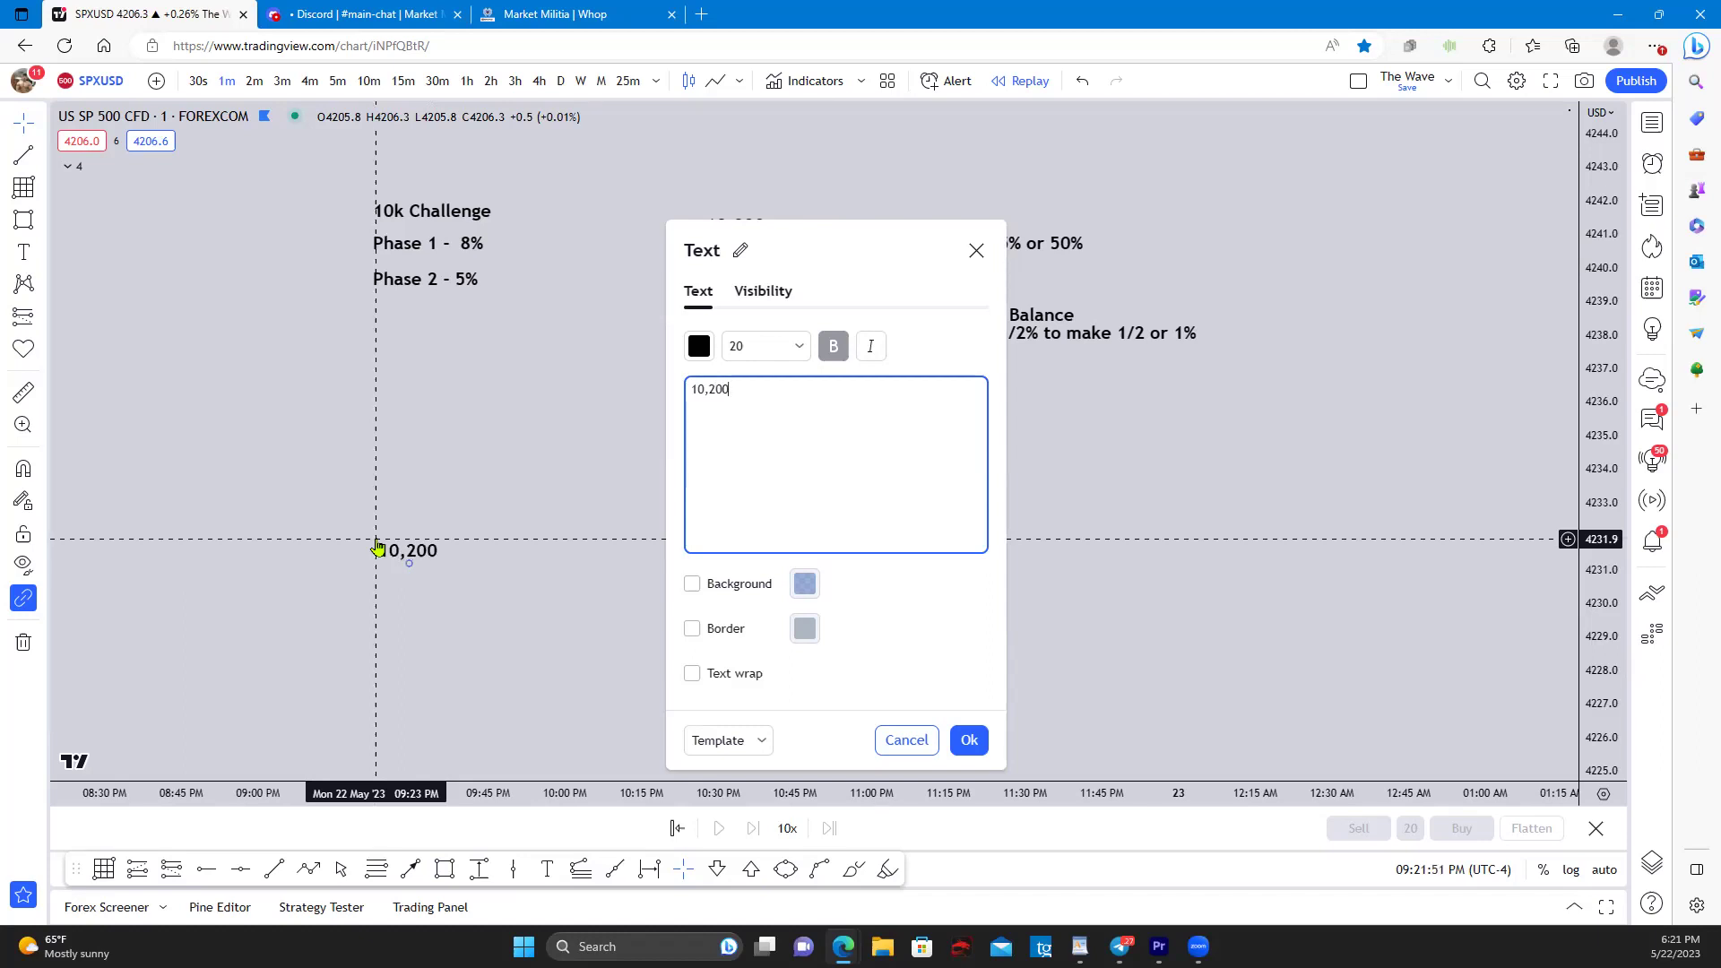
type(" = 2%")
key("Return")
type("now you can risk ")
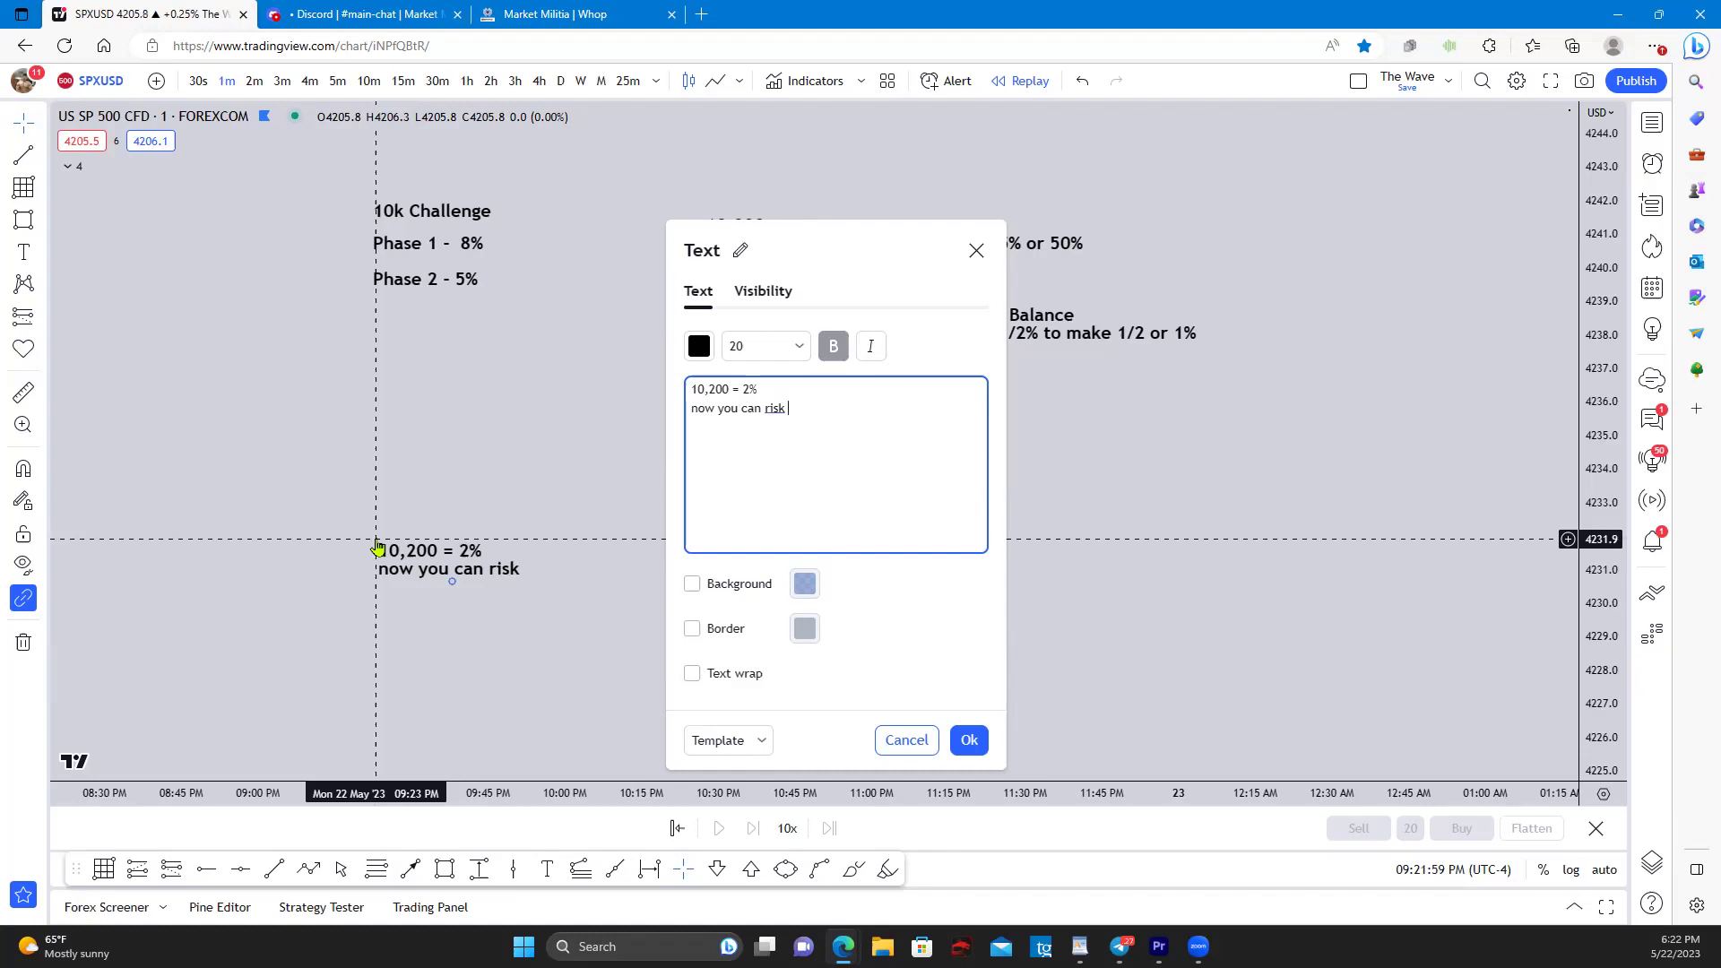
type(".")
type("5")
key("BackSpace")
key("BackSpace")
type("1/2% (50")
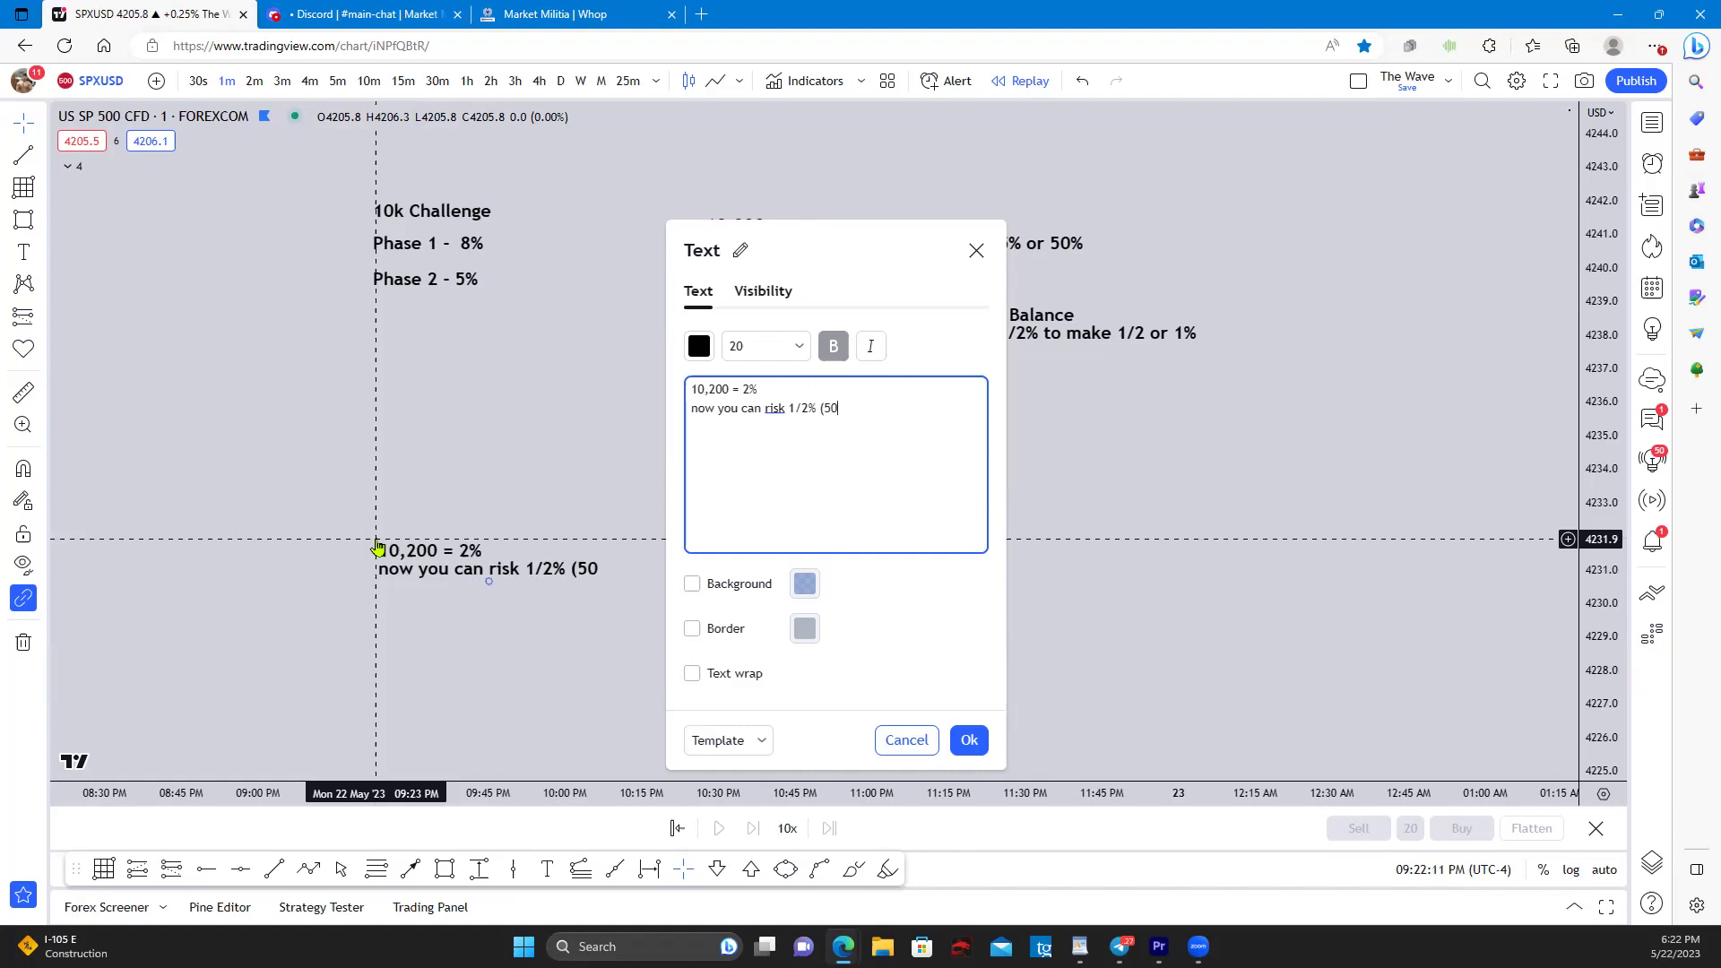
type("4")
key("BackSpace")
type("$50)")
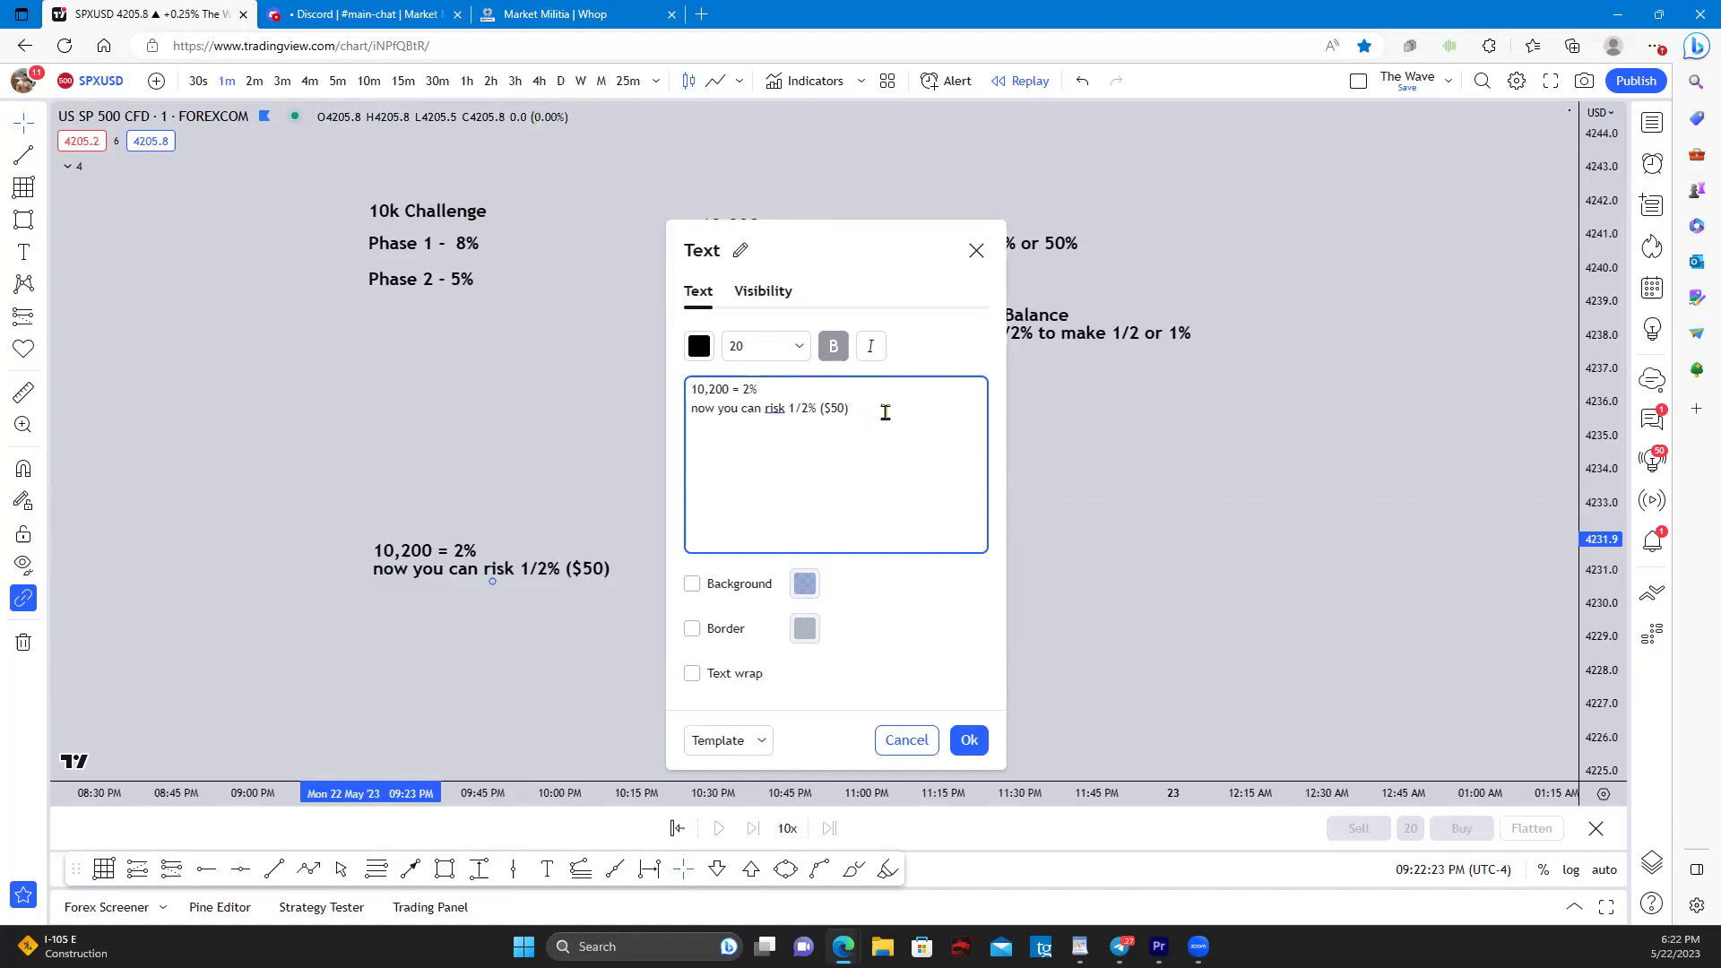
Step: Add the '1:1 = $50 , 1:2 = $100' line and place the note under the 10,000 note
type("1:1 = $50 , 1:2 = $")
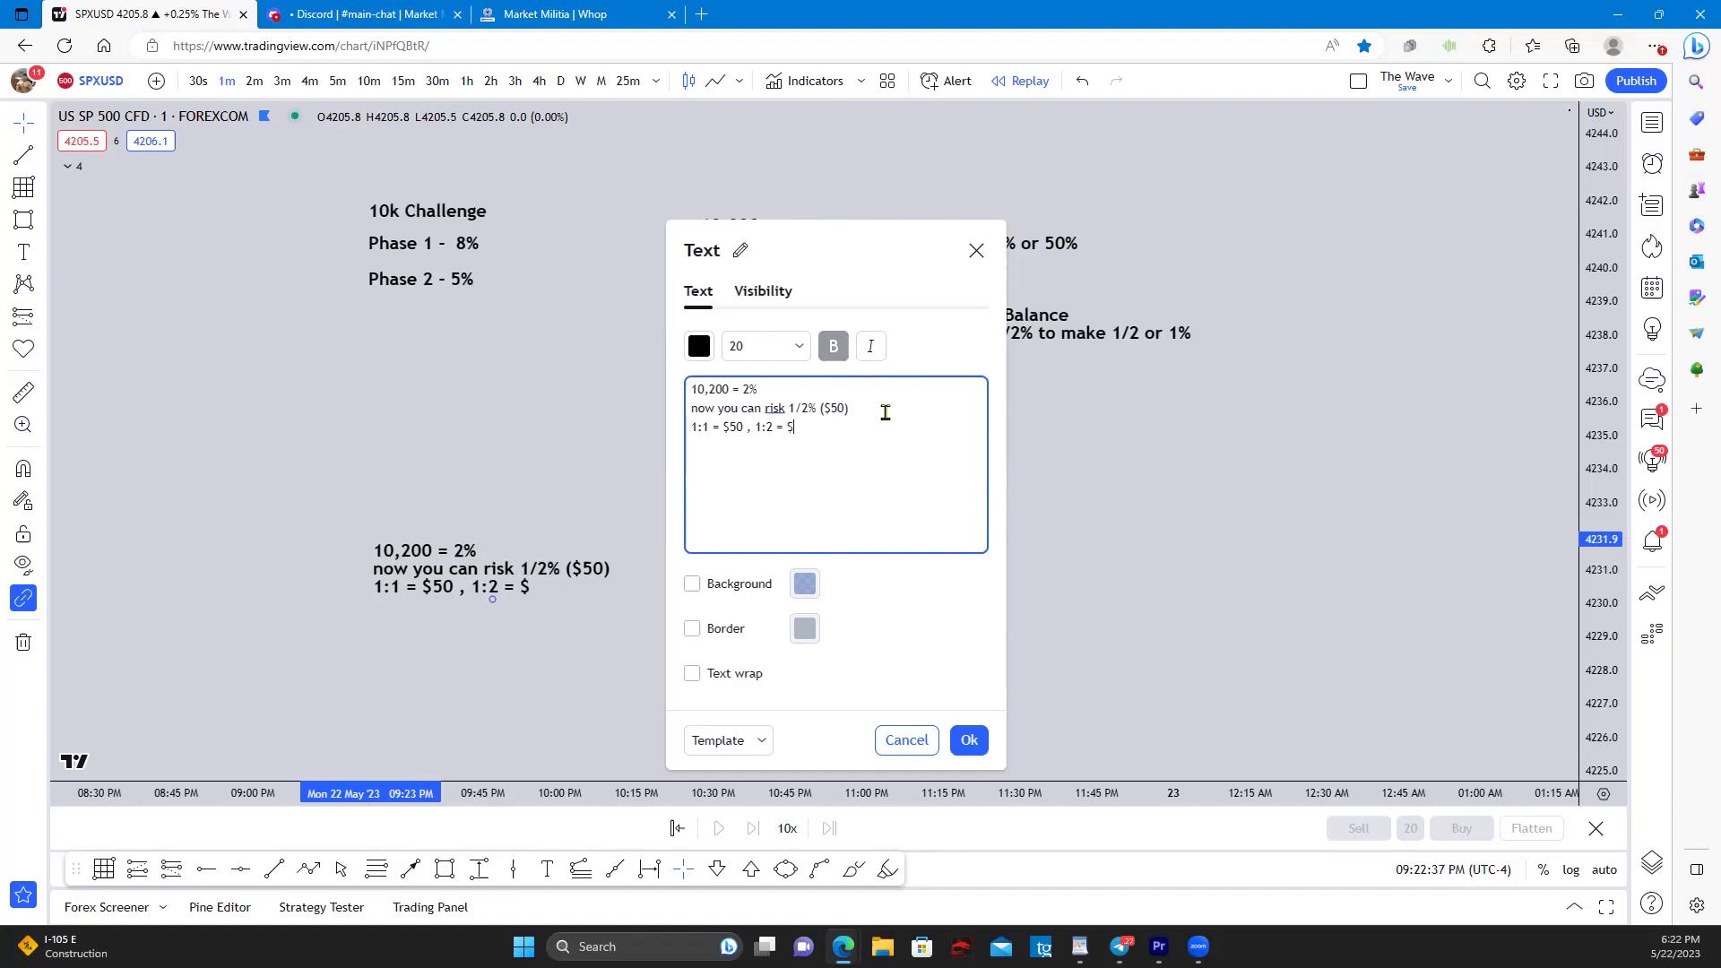
type("100")
key("Return")
left_click(970, 740)
left_click_drag(400, 581, 710, 433)
left_click(676, 503)
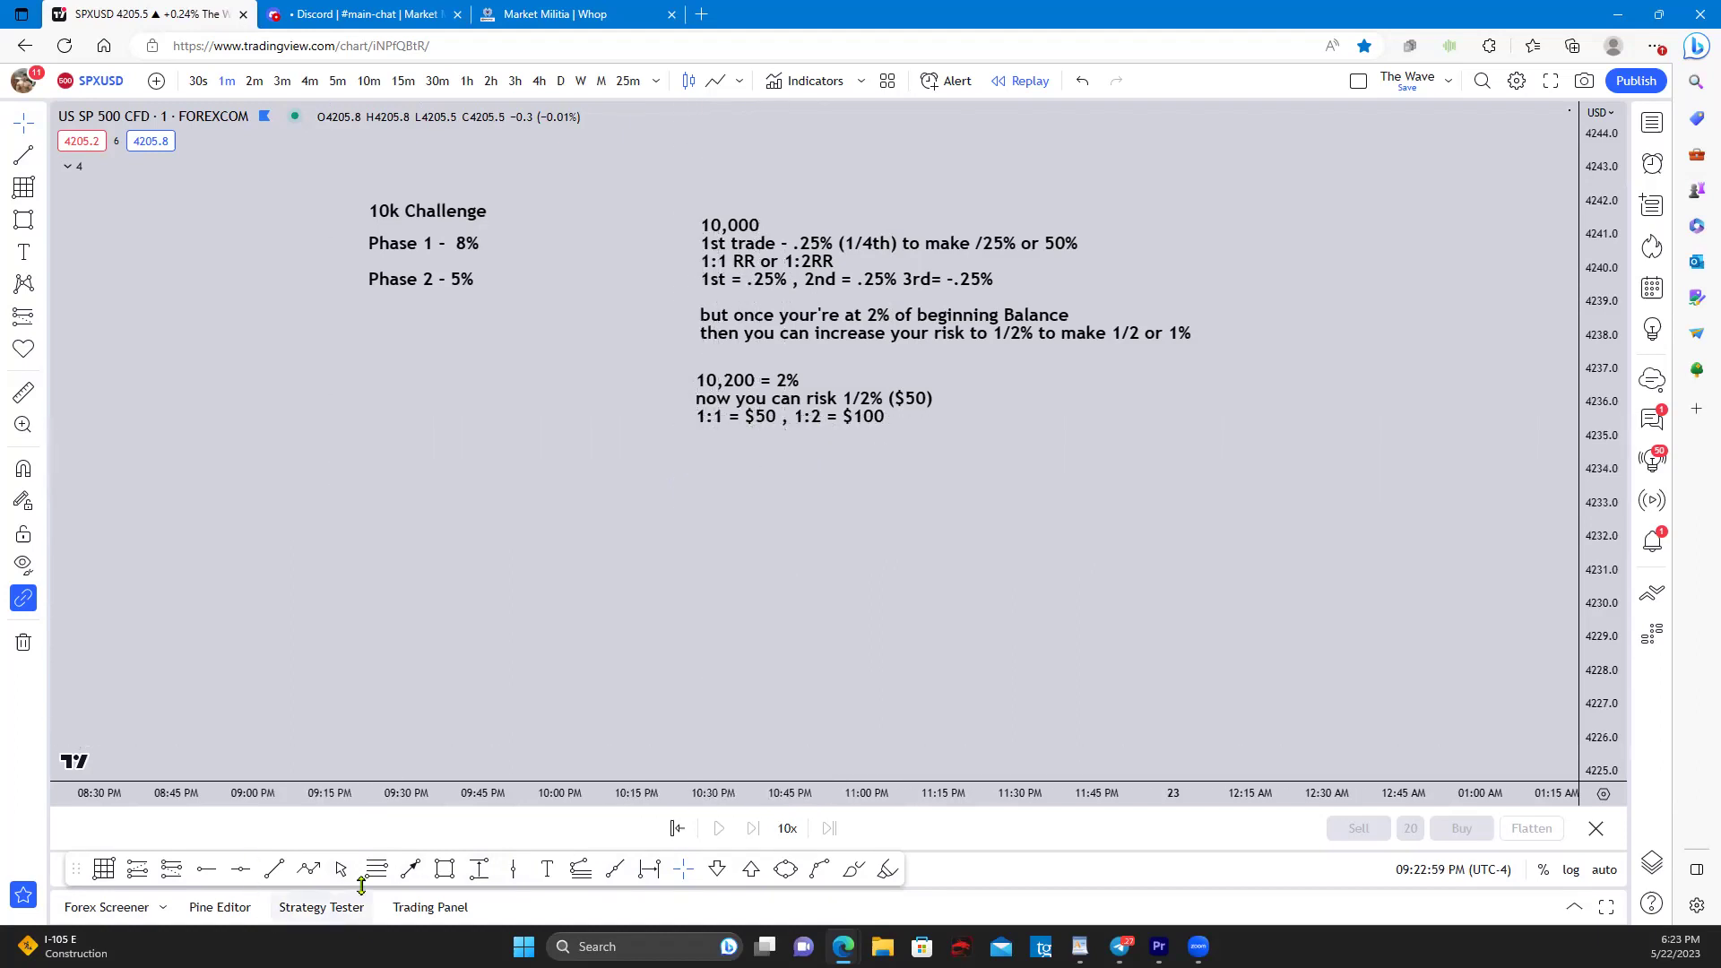
Step: Start a note with '10,400 =4%' and a line about risking 1% to make 1% or 2%
left_click(547, 869)
left_click(699, 627)
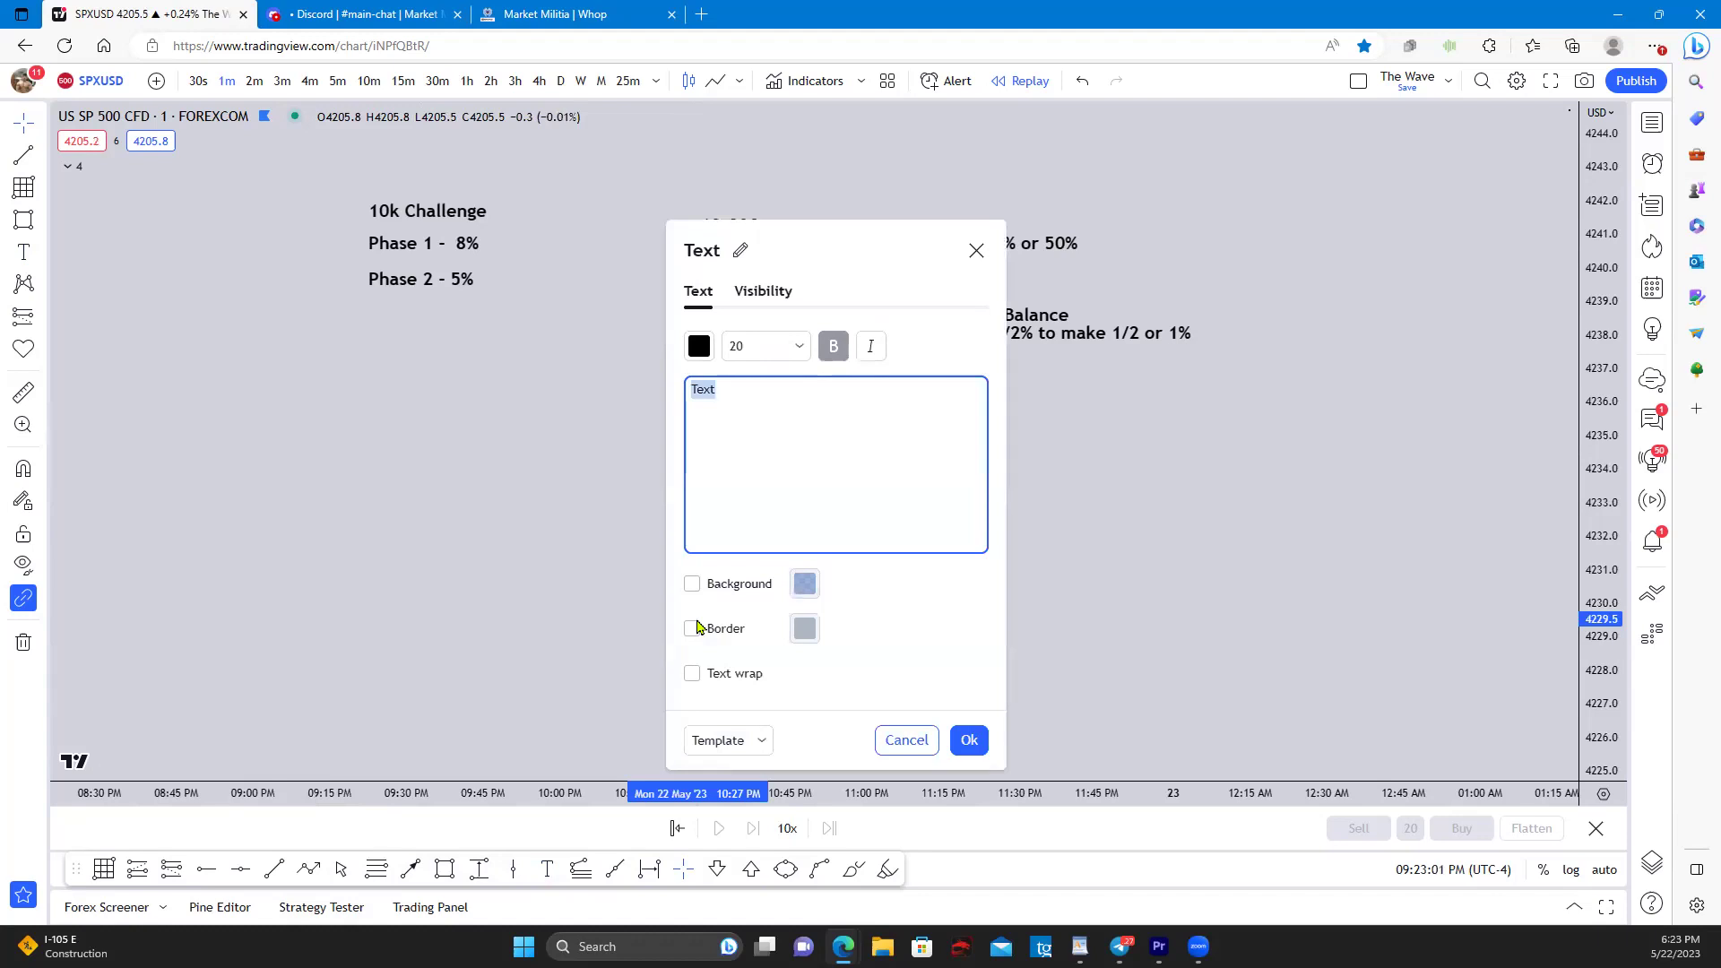
type("10,400")
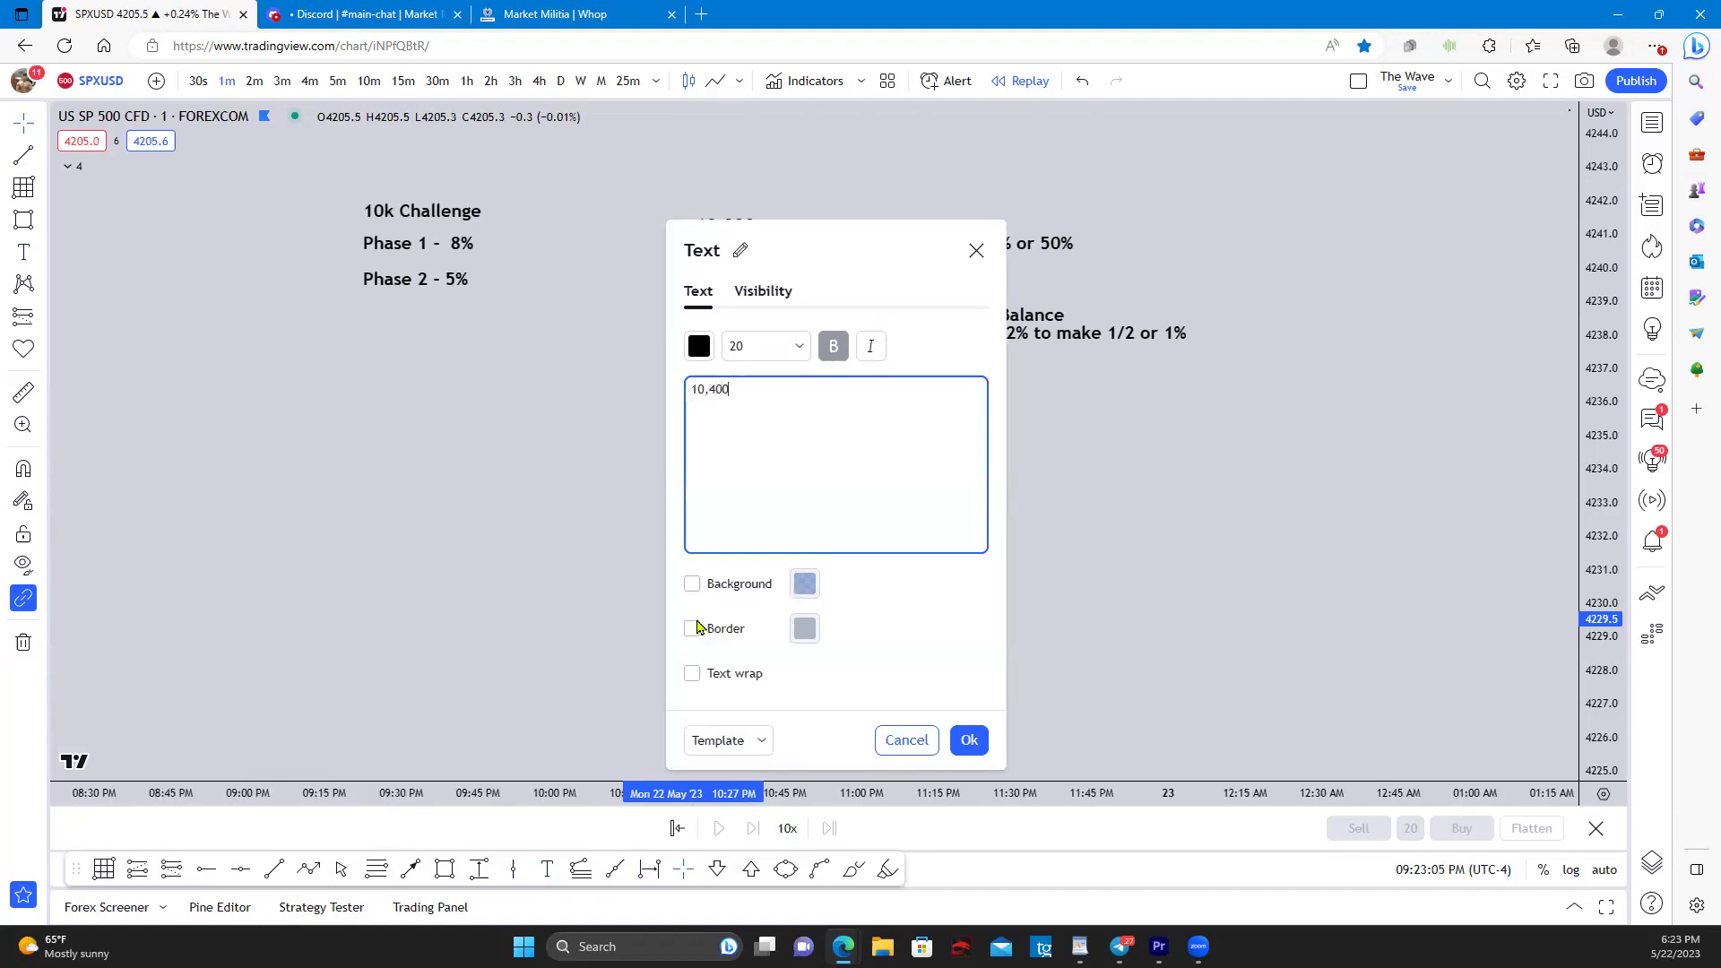
type(" =4%")
key("Return")
type("nOW YOU CAN RISK")
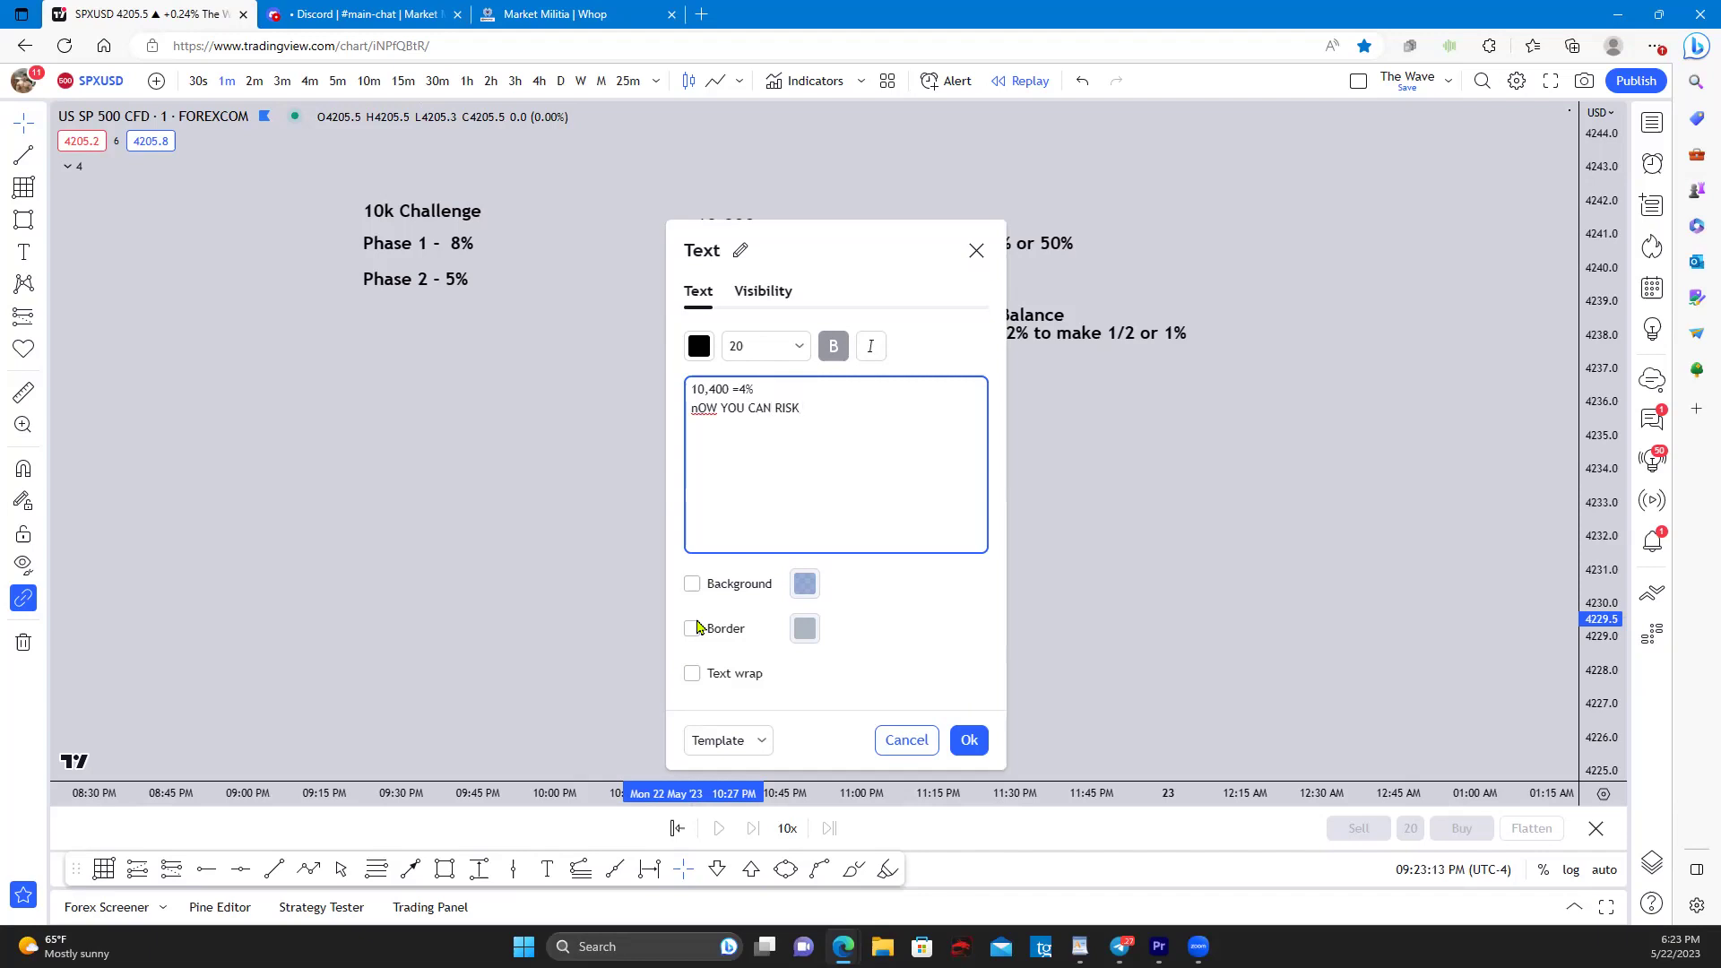
type("1")
type("% TO MAKE 1")
type("% OR")
type(" 1%")
key("BackSpace")
key("BackSpace")
type("2%")
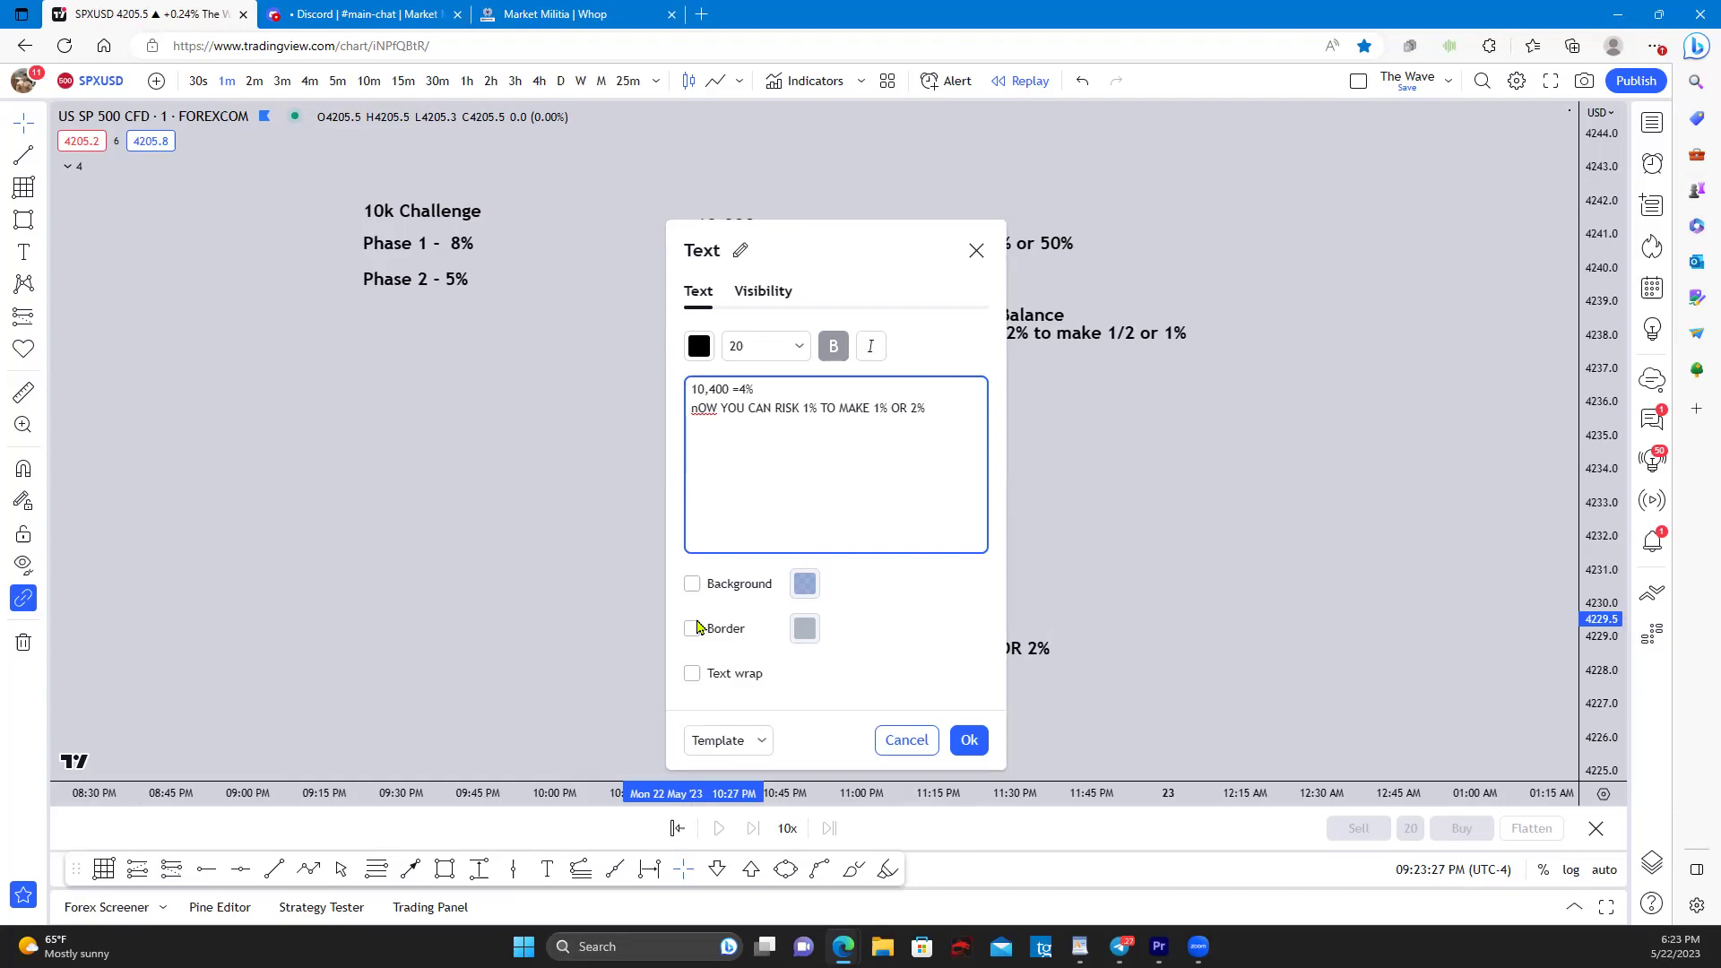
Step: Fix 'NOW' capitalisation and add 'Youre risking $100 to make 100$ (1:1) or 1:2 risking $100 to make $200'
left_click(698, 411)
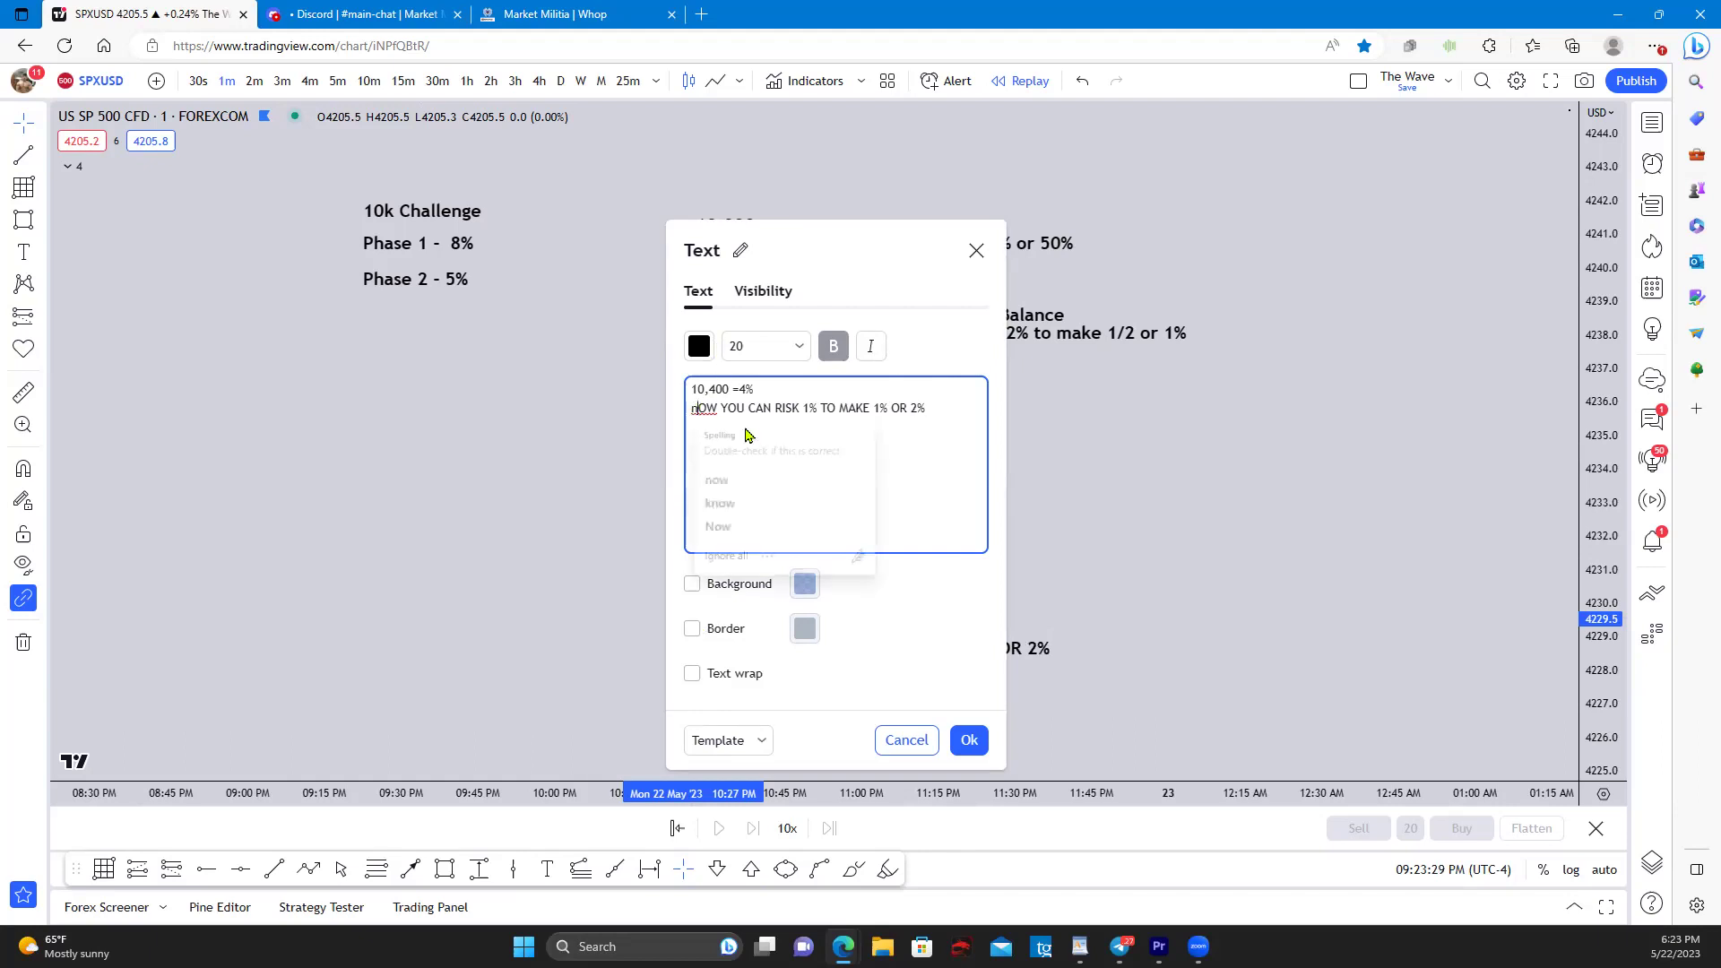
key("BackSpace")
type("N")
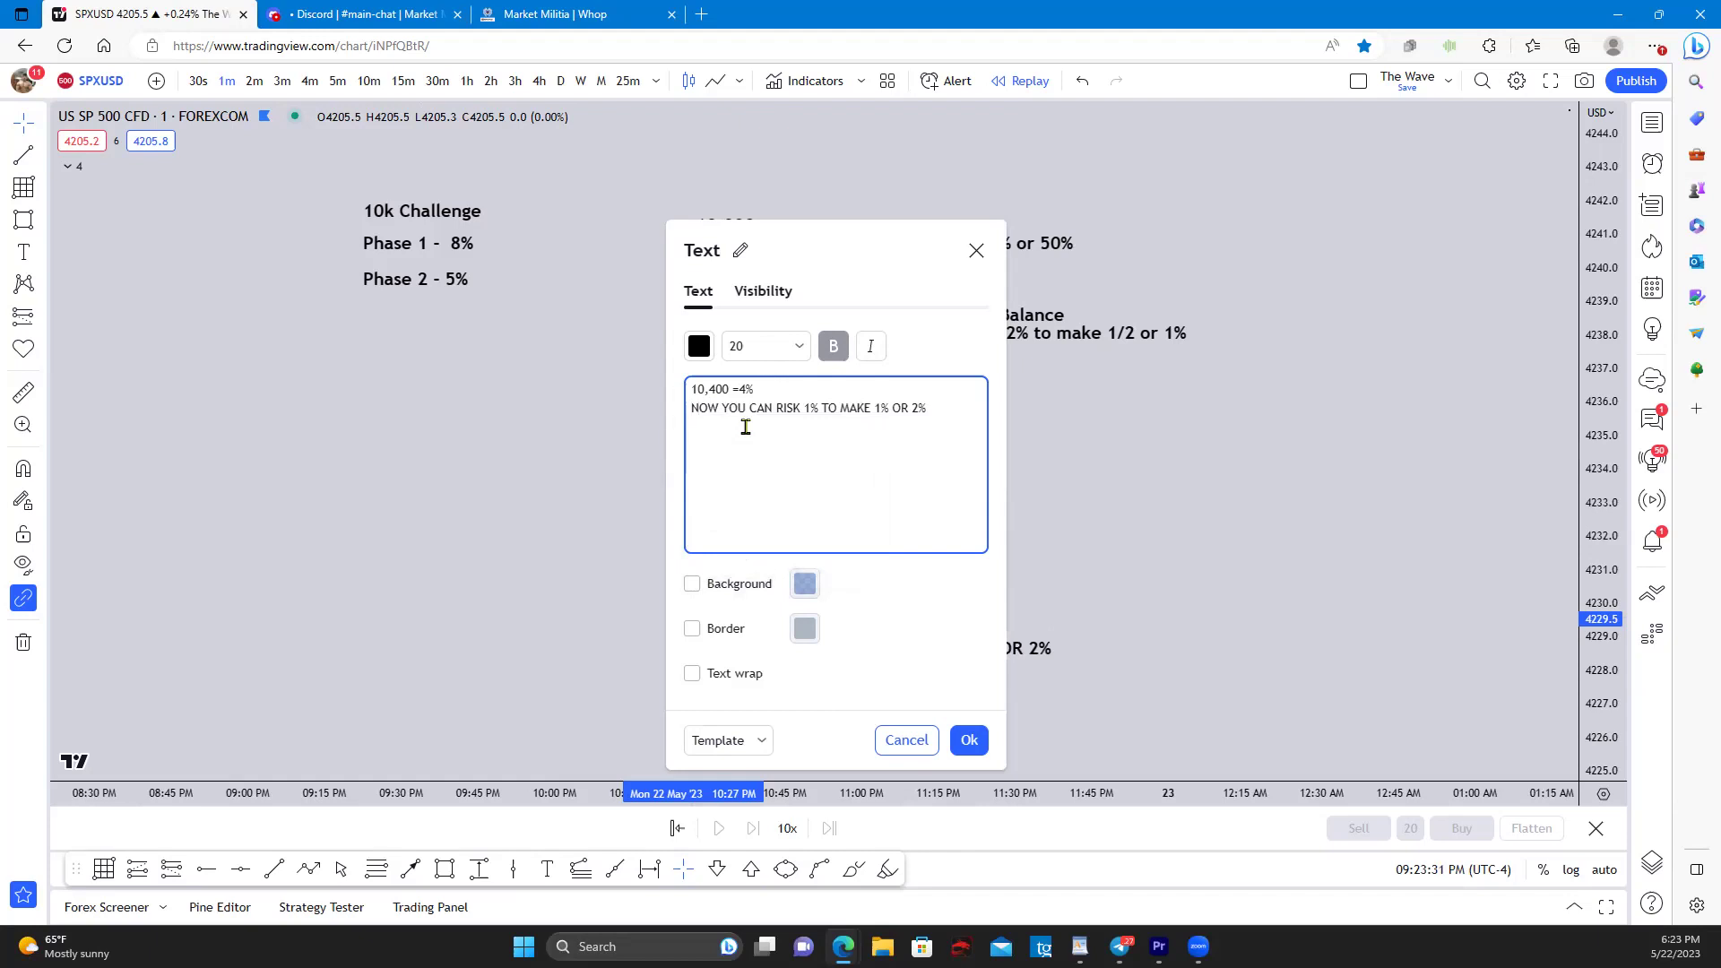
left_click(929, 410)
type("Youre risking $100 to make 100")
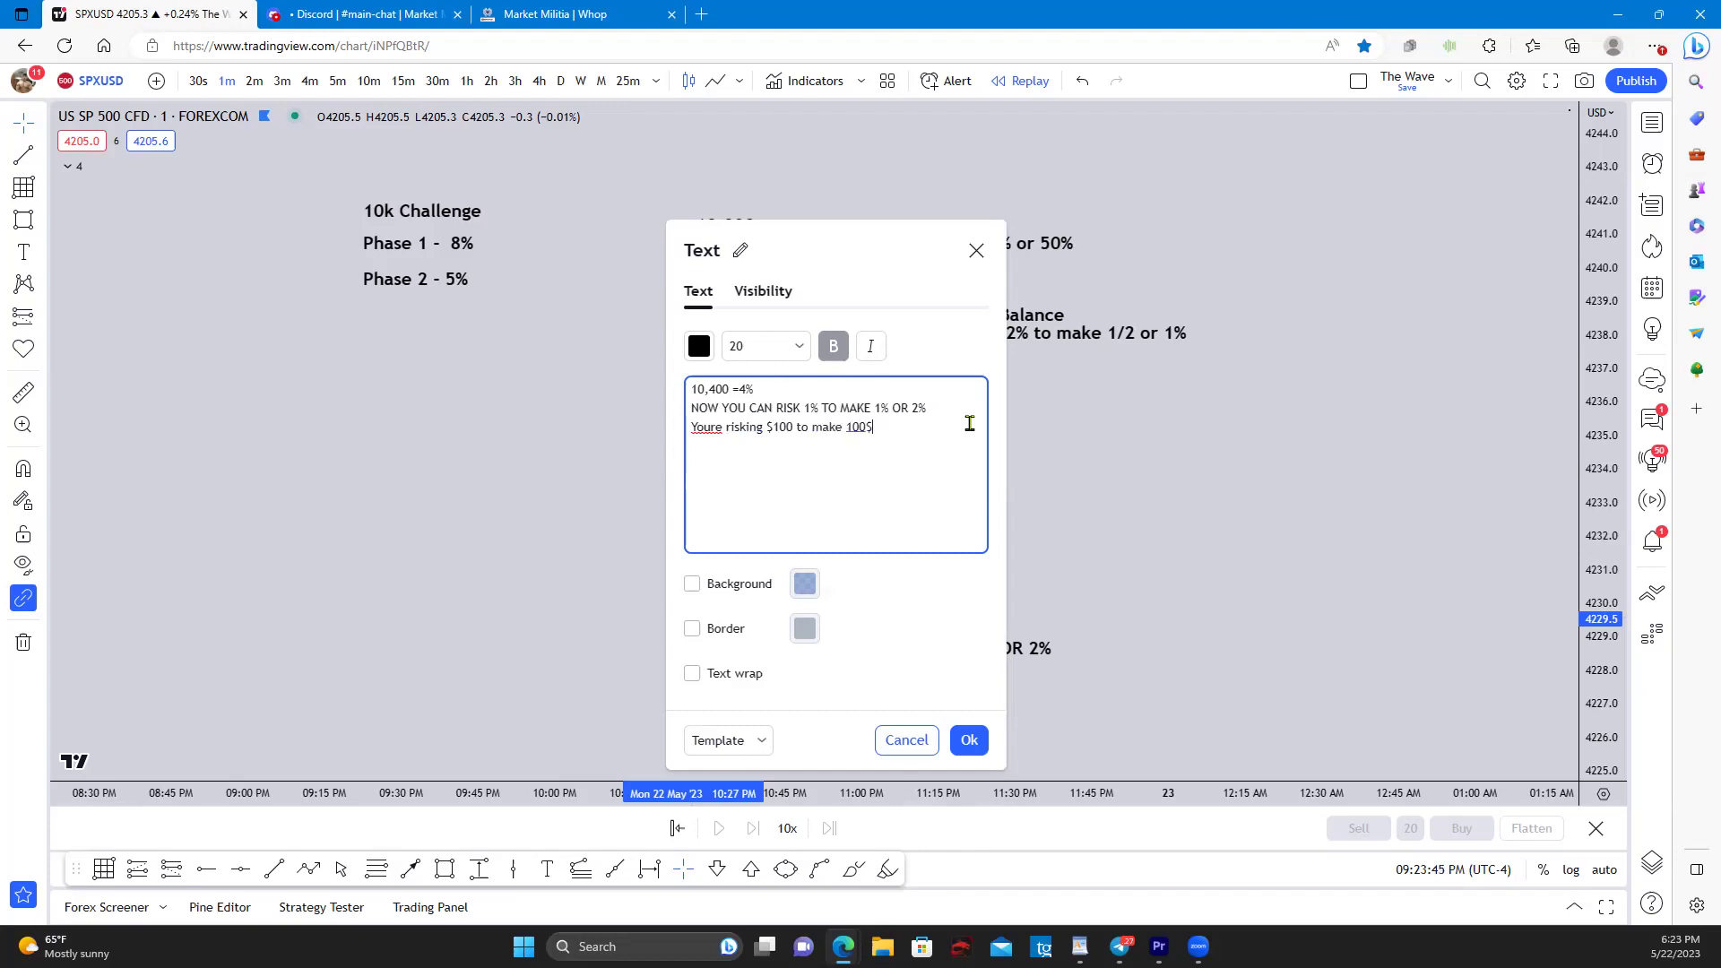
type("$ (1:1) ")
type("or ")
type("1:2")
type(" risking ")
type("$")
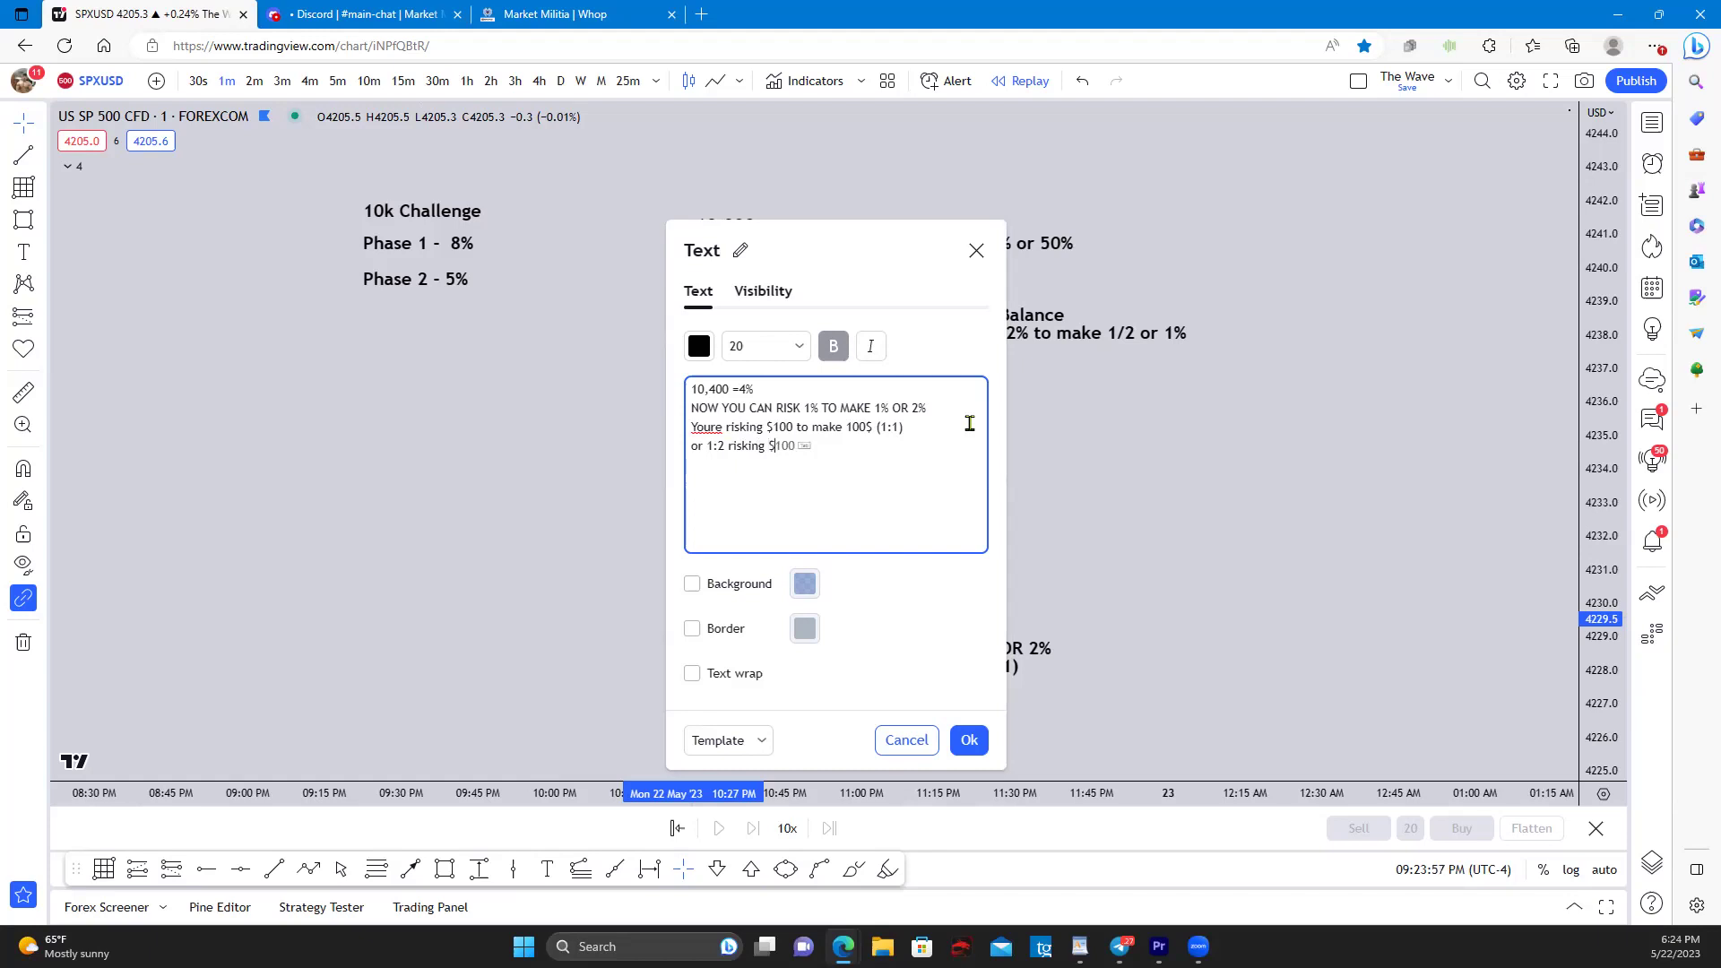
type("100 to make $2")
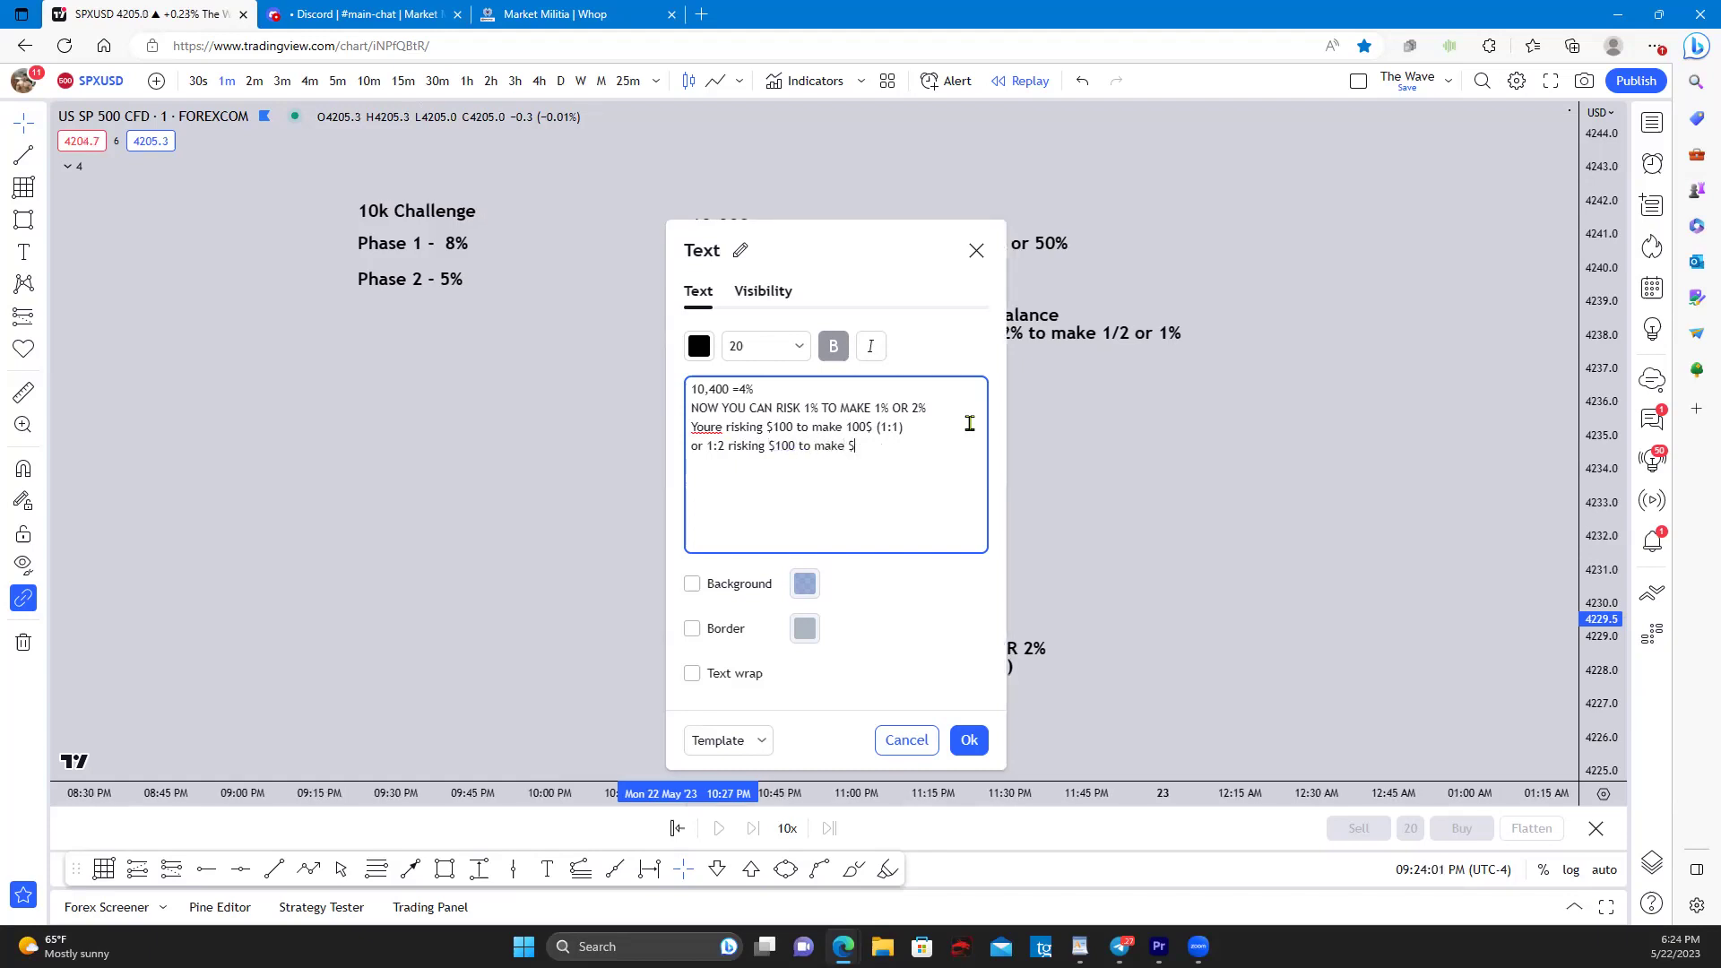
type("00")
Step: Place the finished 10,400 note directly under the 10,200 note
left_click(969, 739)
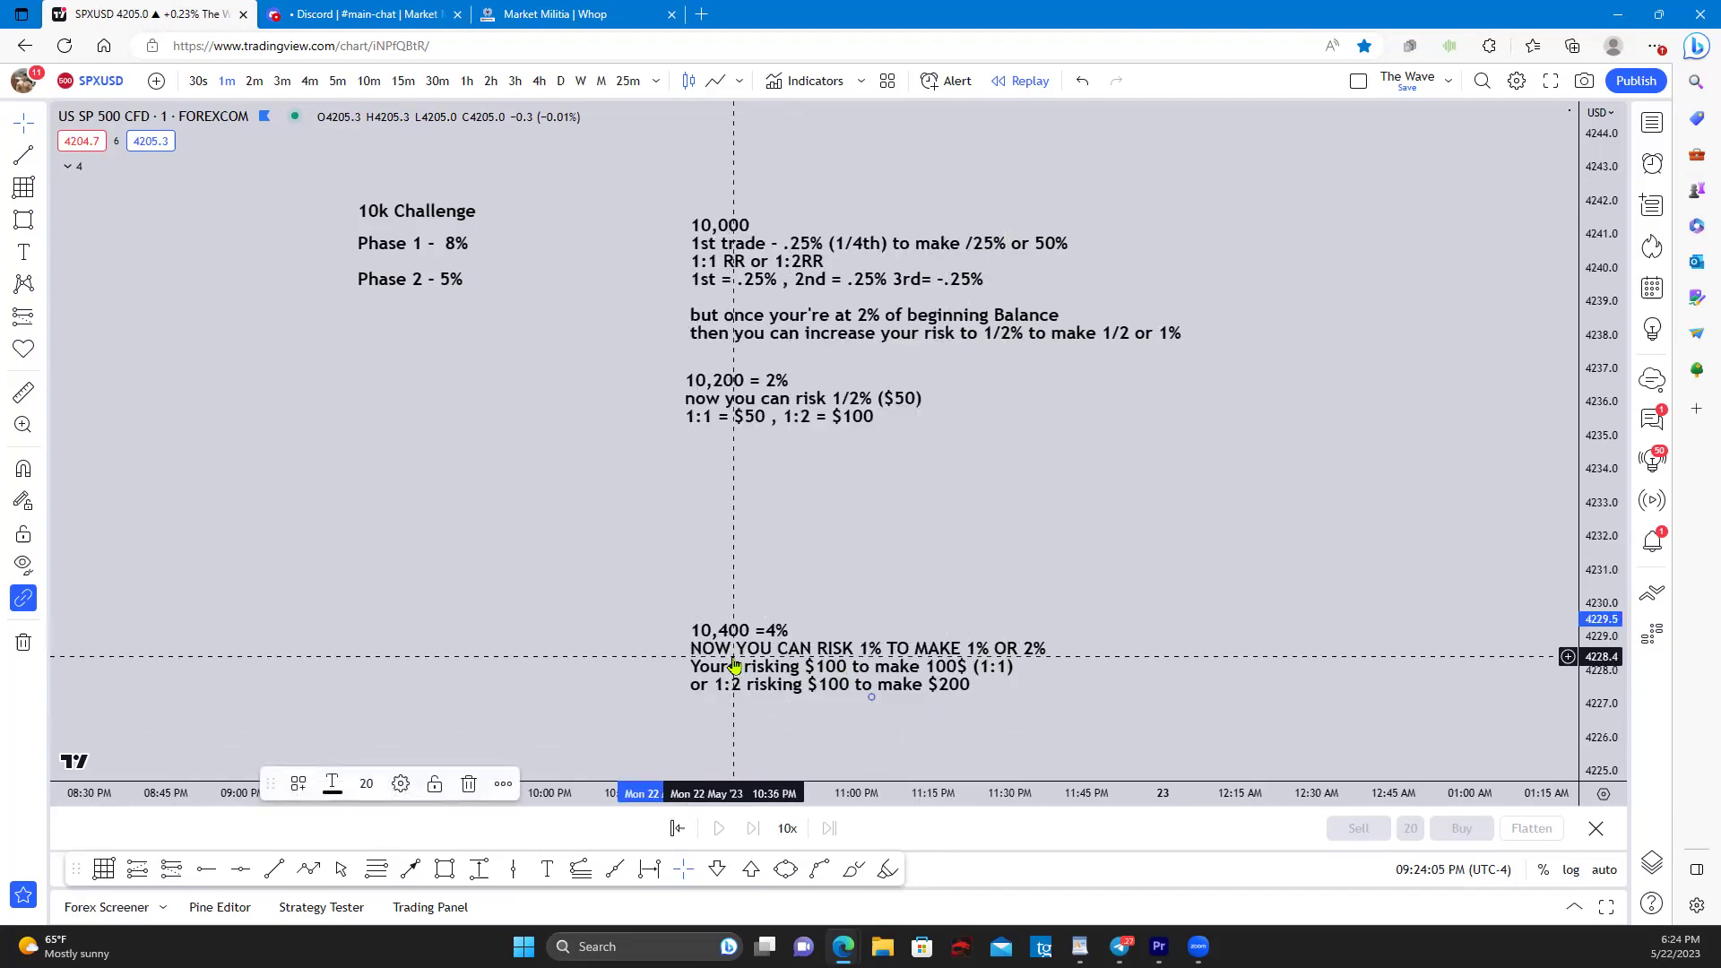
left_click_drag(731, 654, 722, 490)
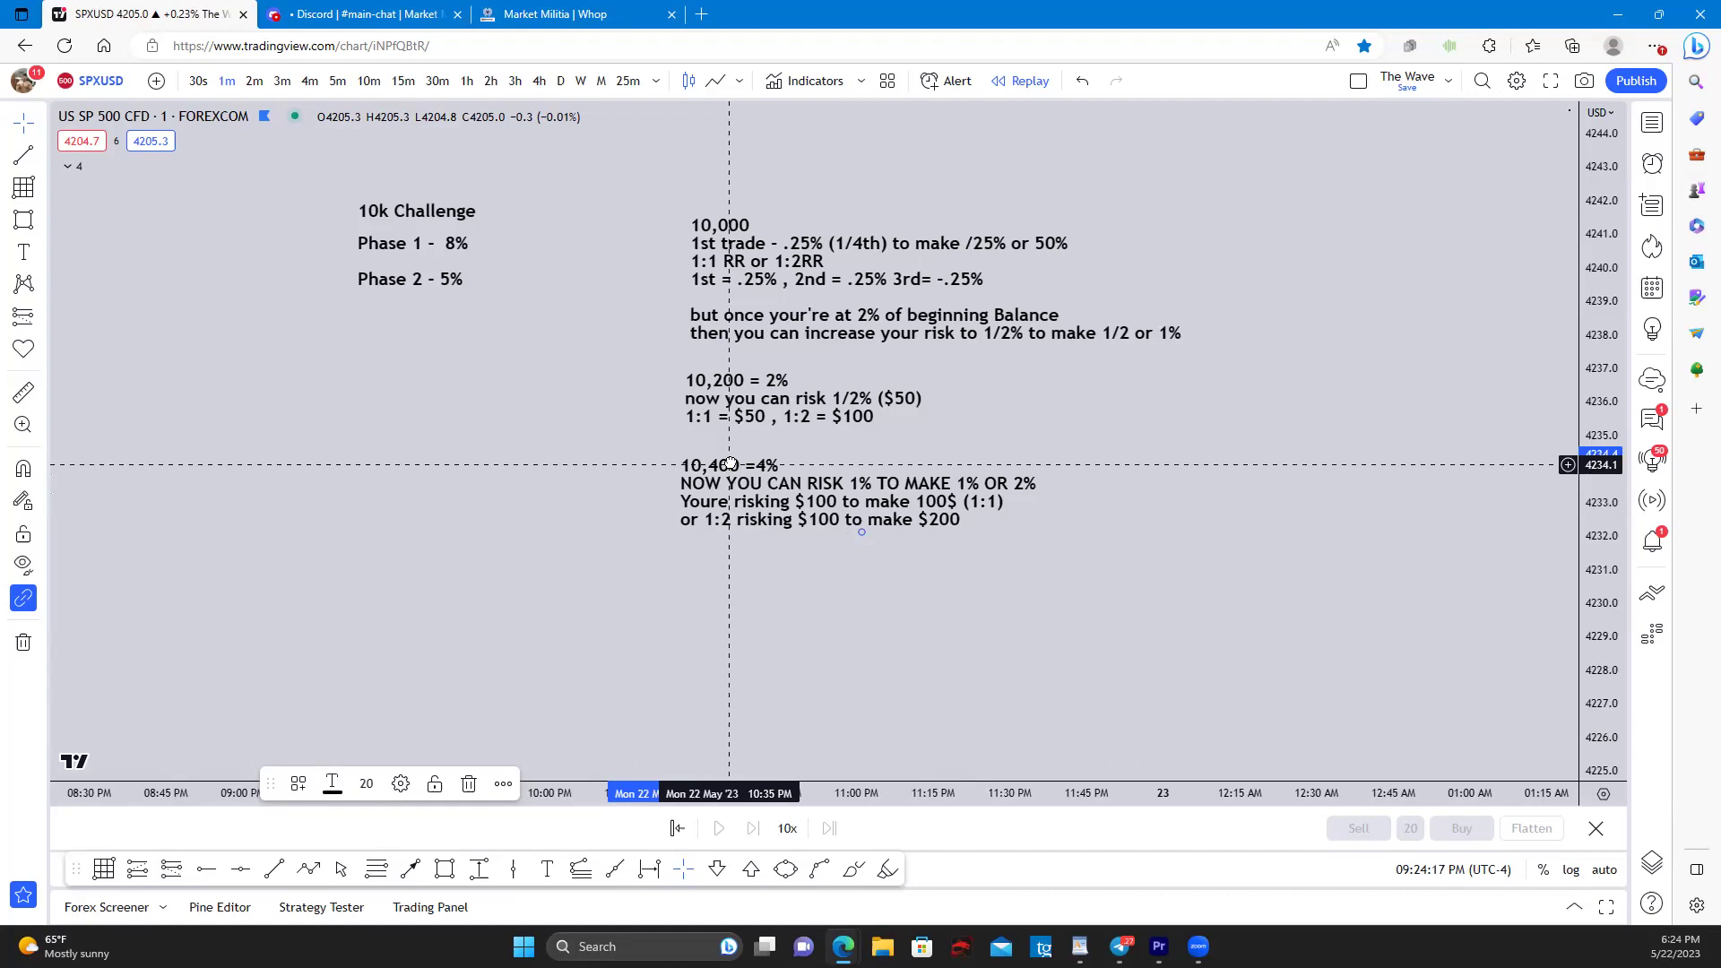
left_click_drag(731, 464, 734, 458)
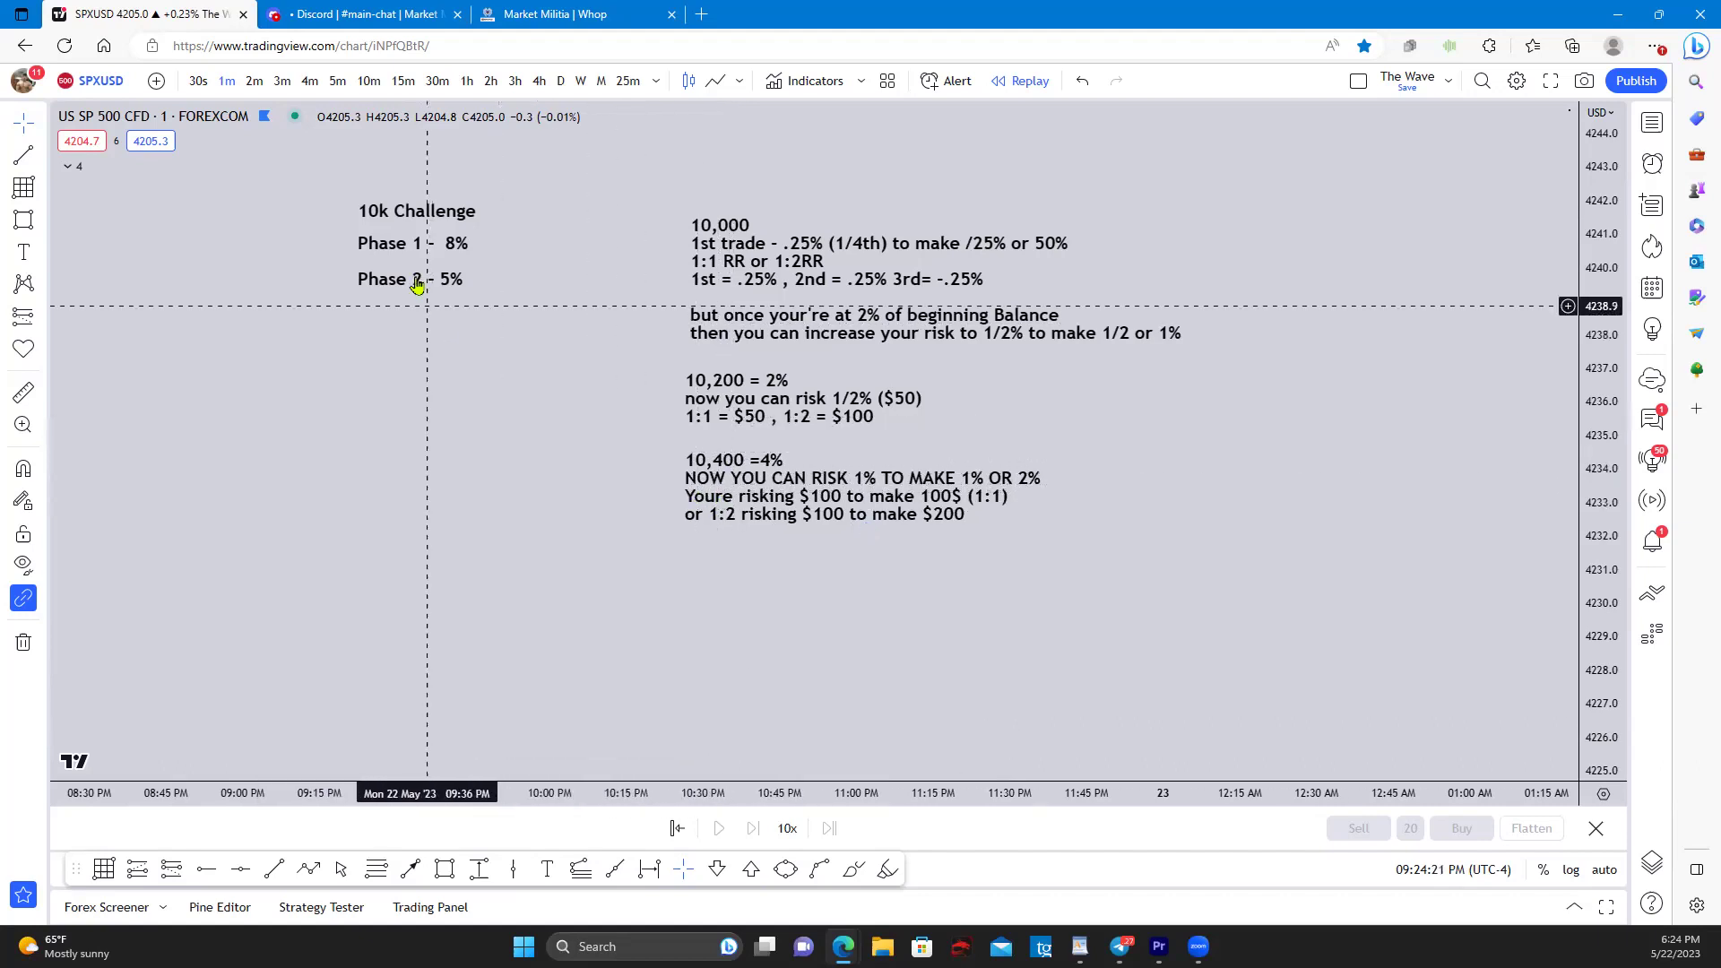
Step: Realign the Phase 1 and Phase 2 labels and shift the three risk notes left beside them
left_click(434, 244)
left_click_drag(434, 243, 395, 239)
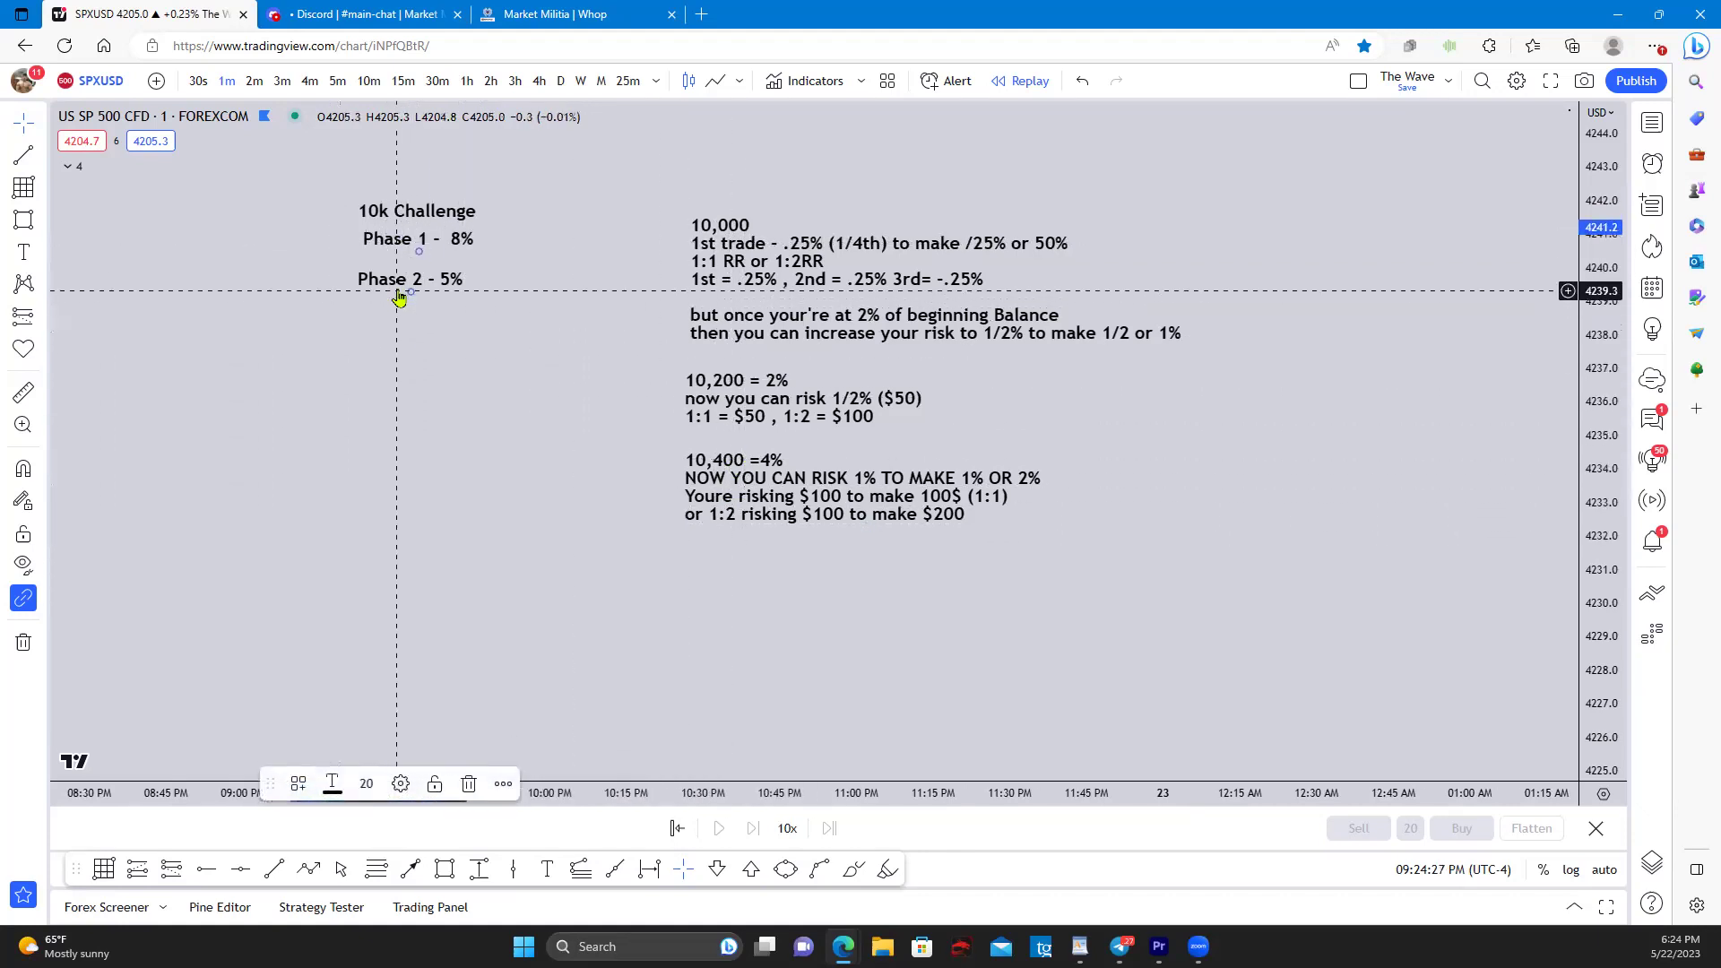
left_click_drag(400, 280, 411, 272)
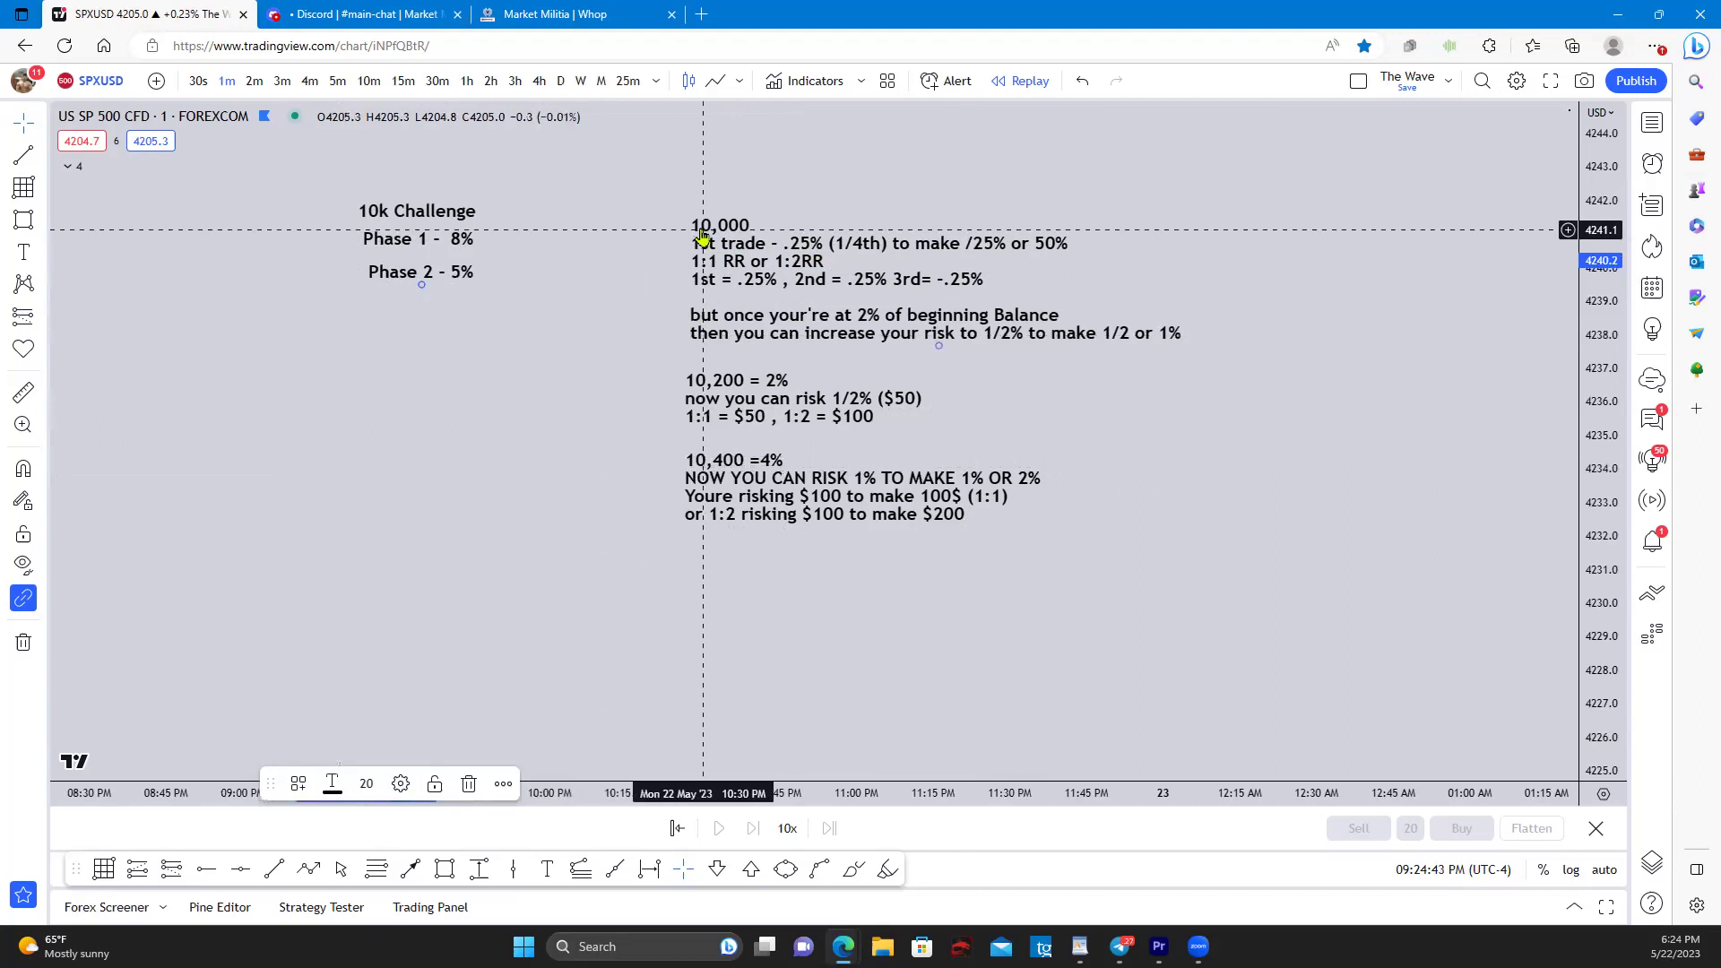
left_click_drag(655, 204, 1237, 581)
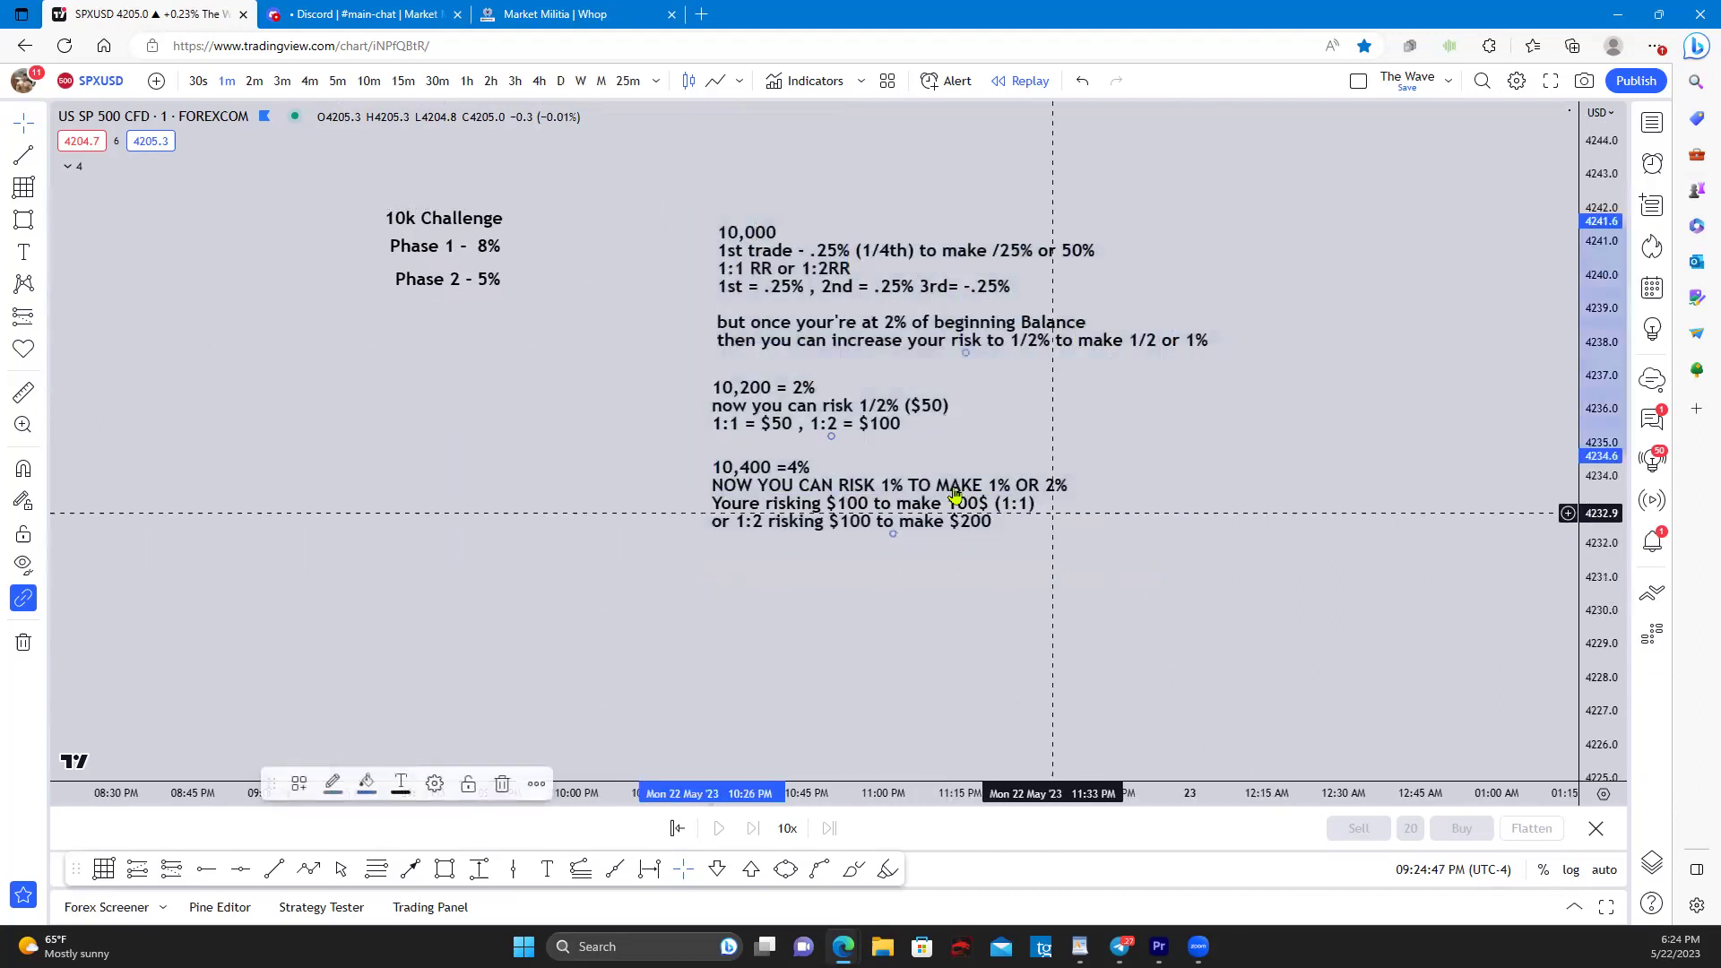
left_click_drag(851, 398, 697, 383)
left_click_drag(519, 409, 514, 409)
left_click(445, 442)
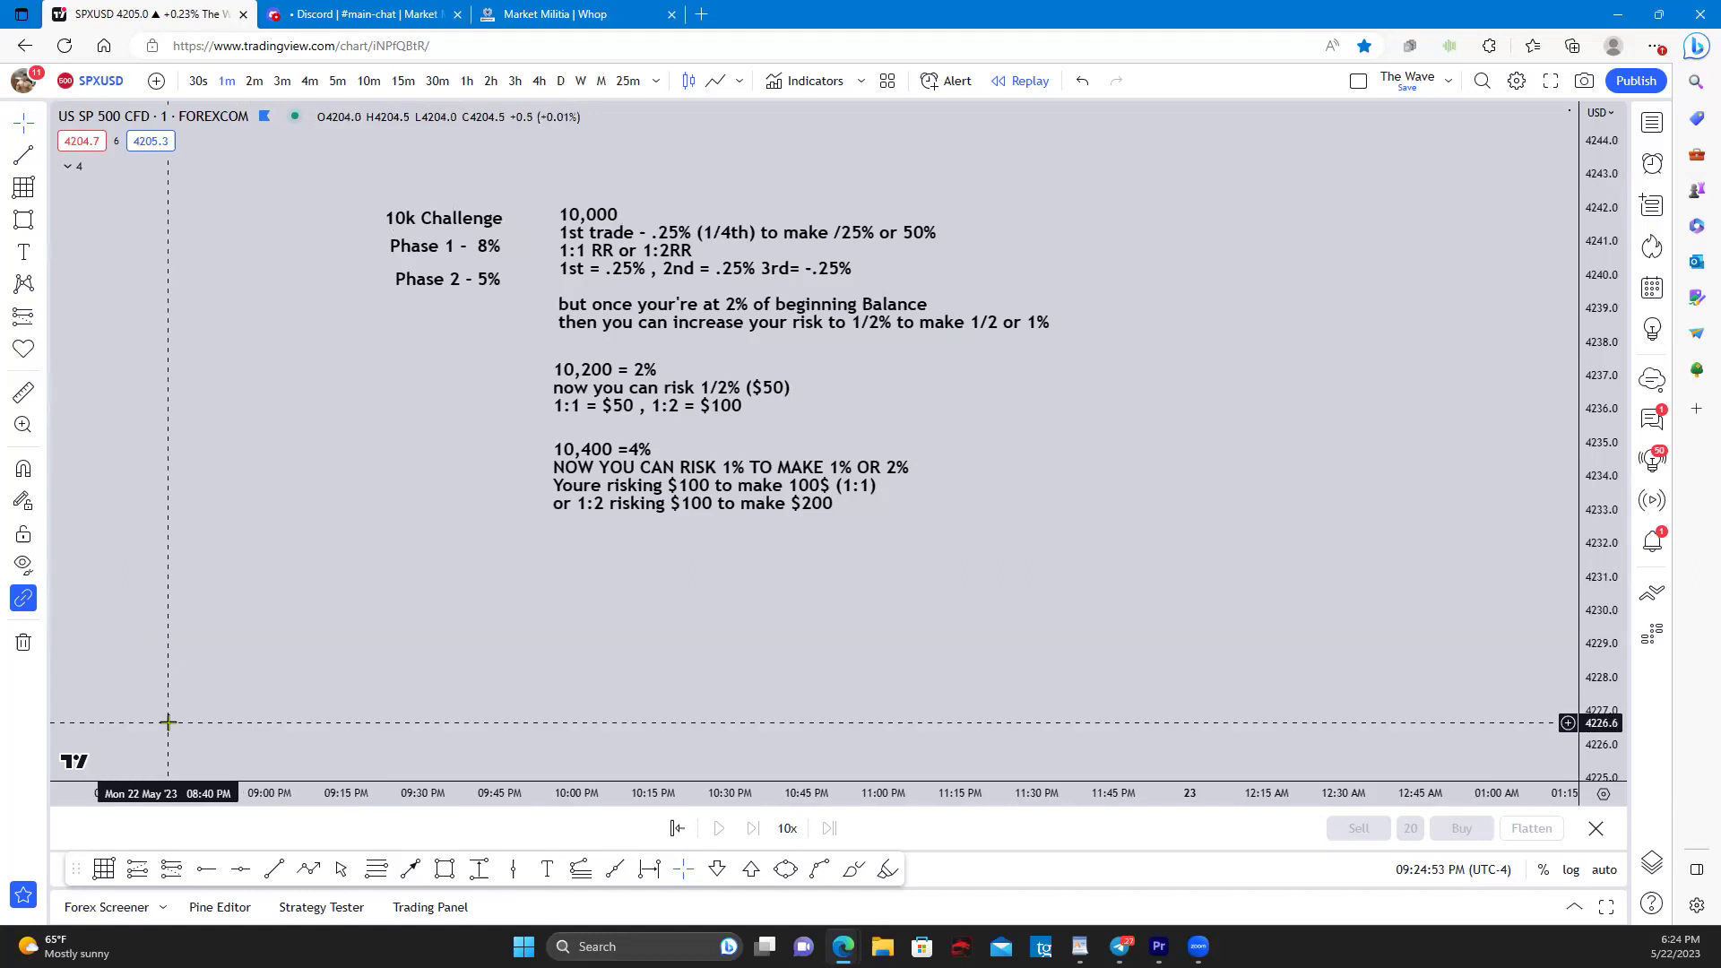
Step: Draft a right-side note: 'If you go on a losing streak and go into drawdown stay at 1/4% ($25) .25%'
left_click(544, 871)
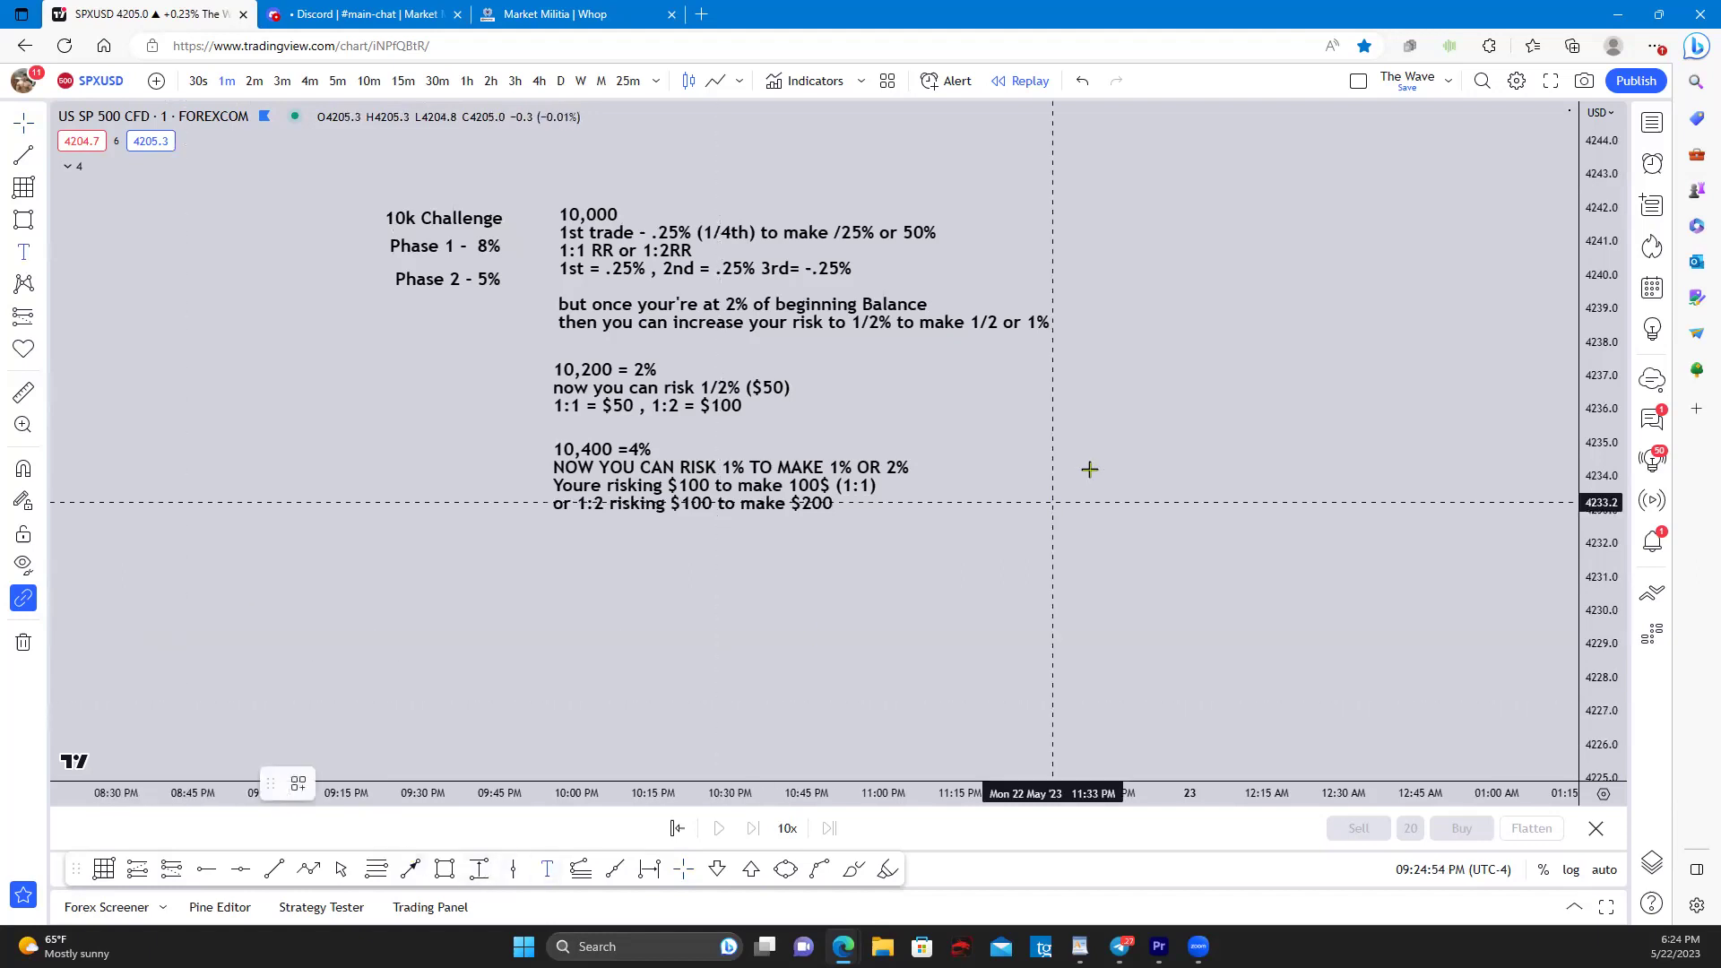
left_click(1103, 231)
type("If you g")
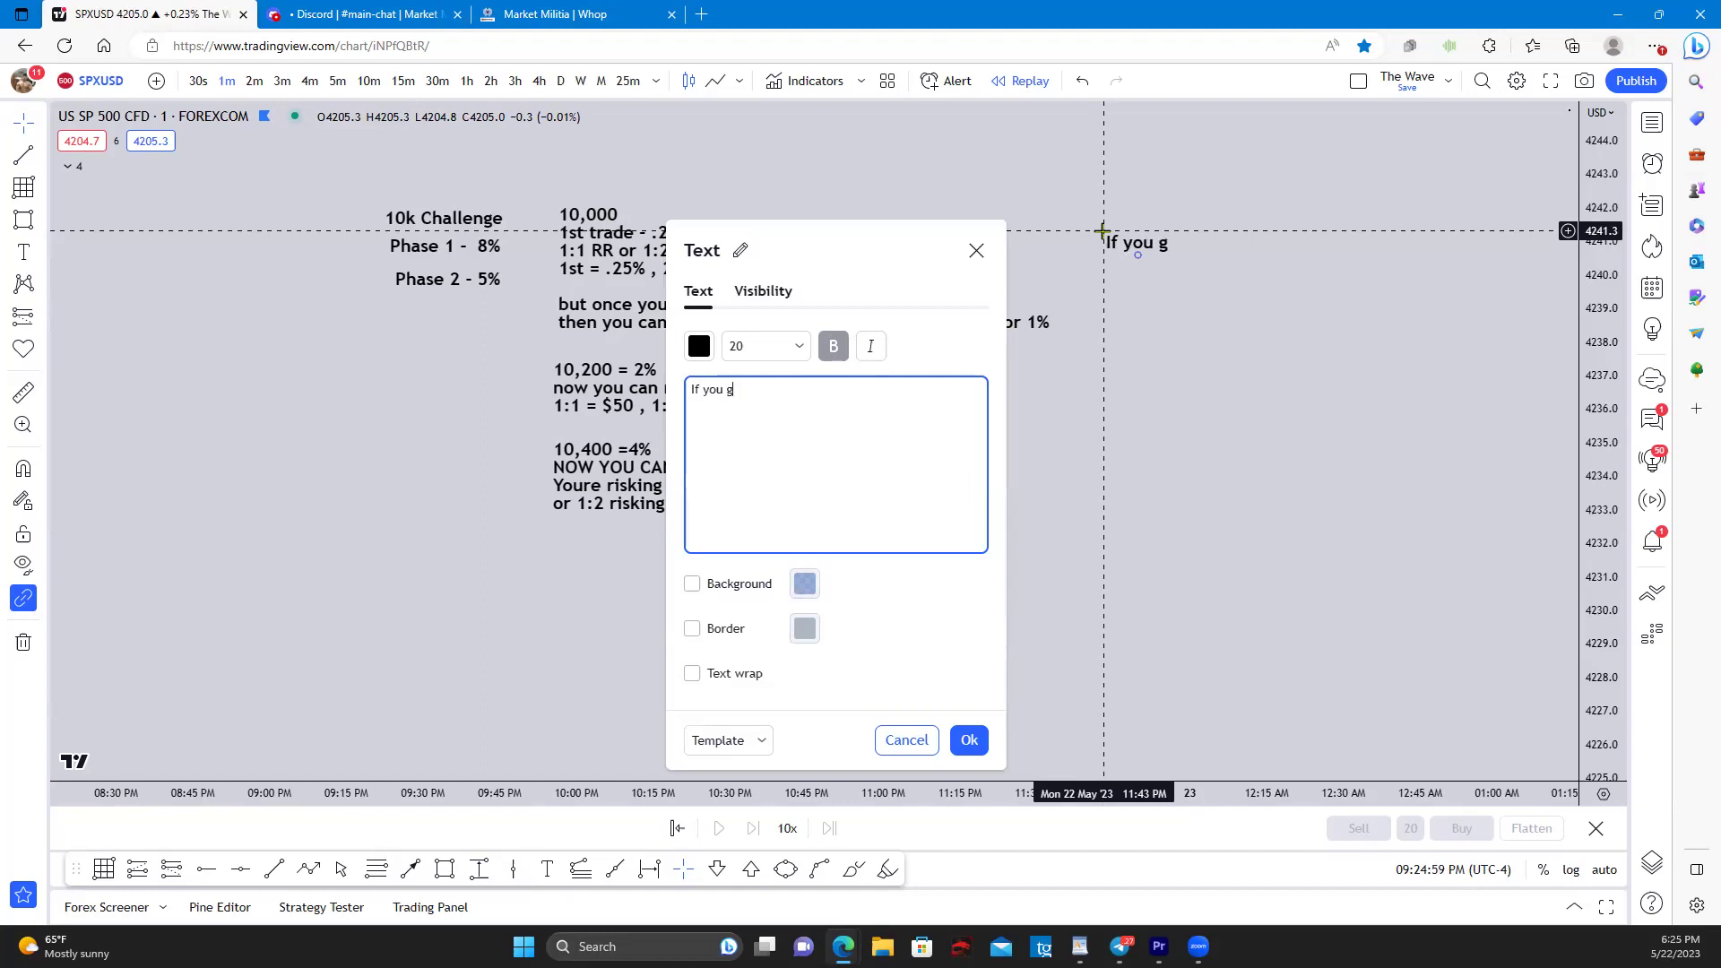
type("o on a losing streak ")
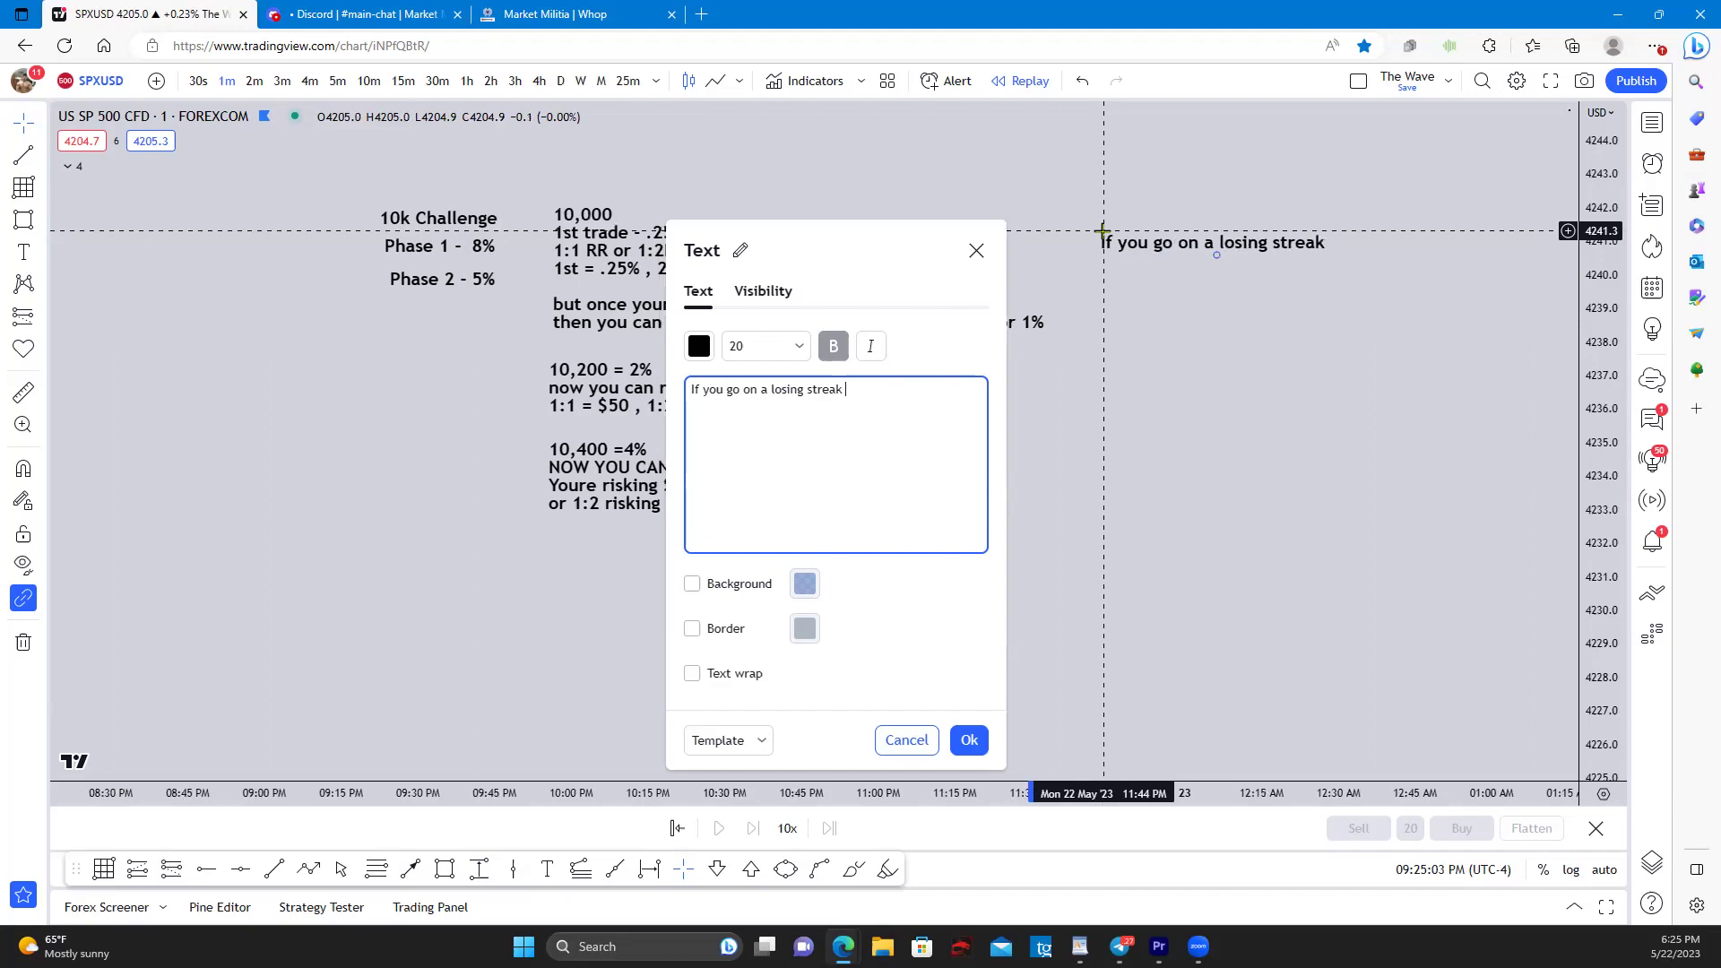
type("and go into ")
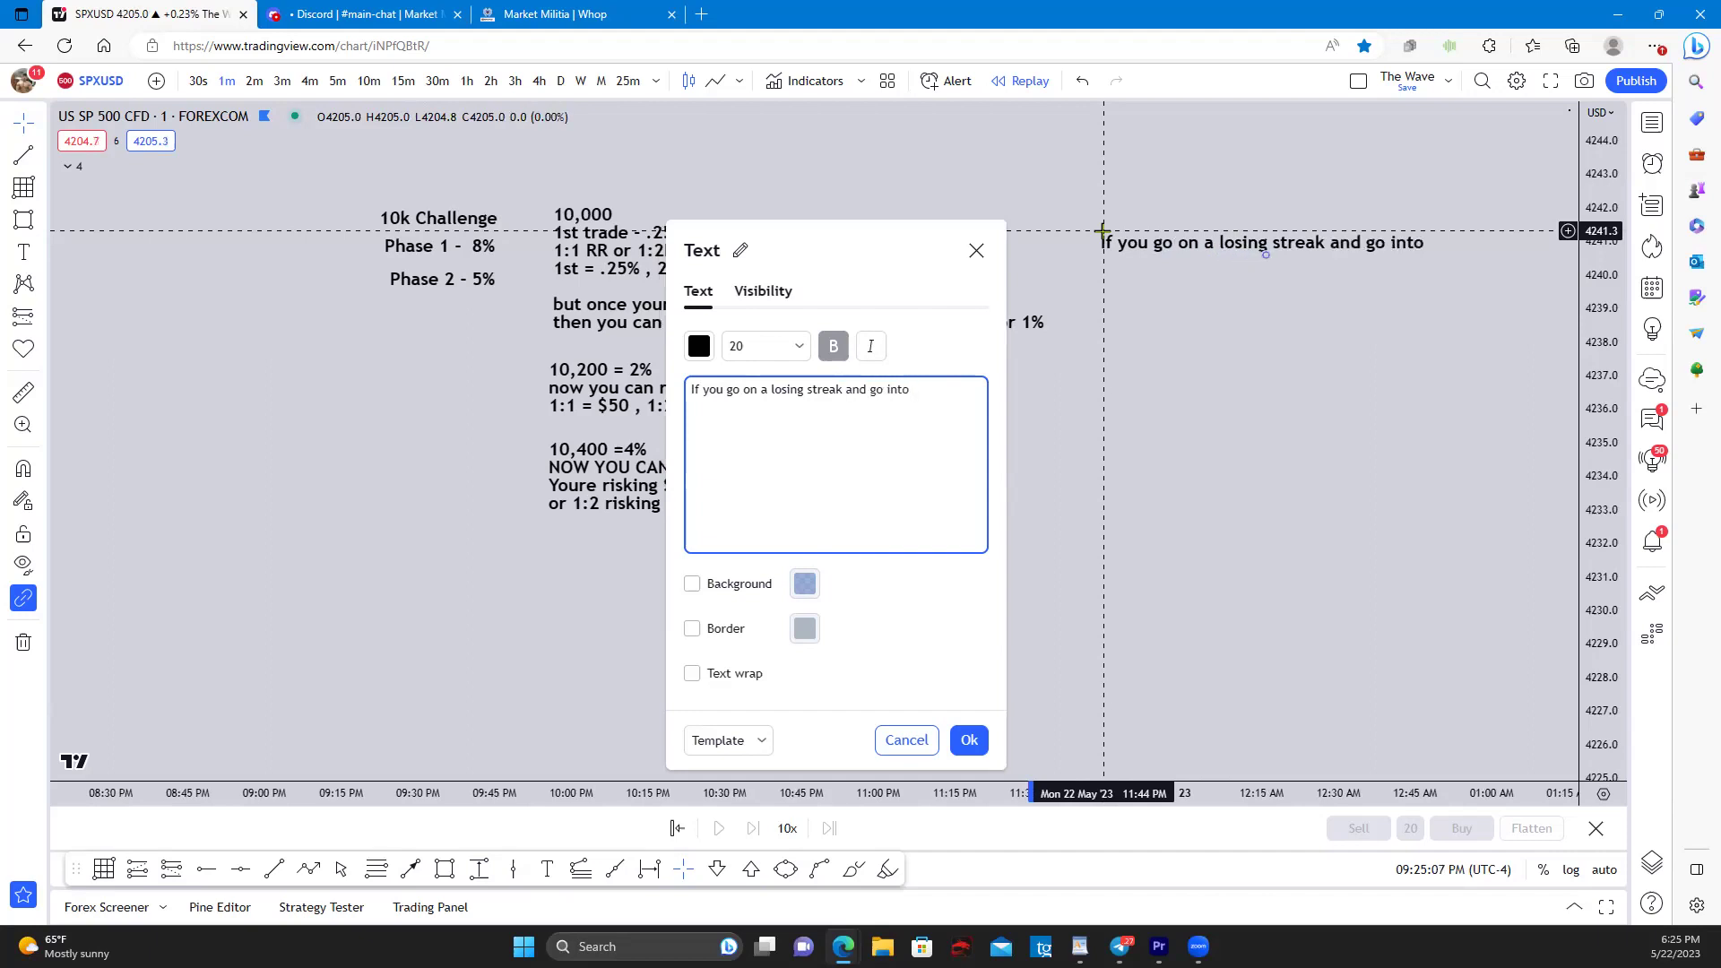
type("drawdown")
key("Return")
type("sta")
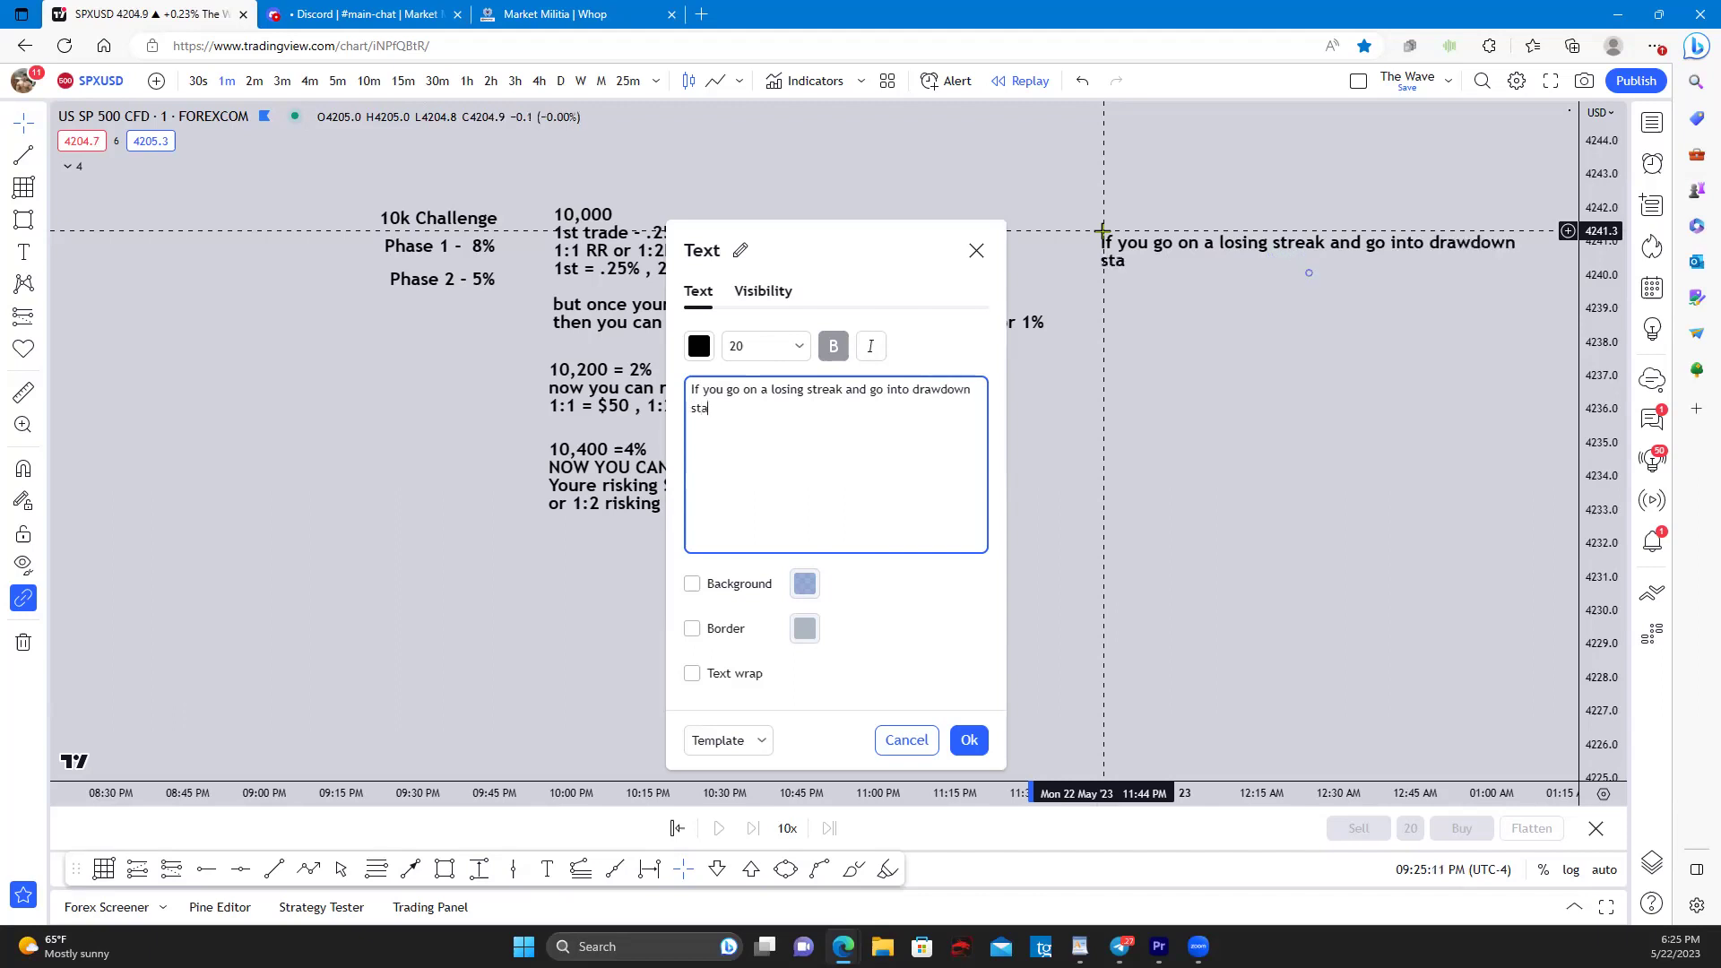
type("y at 1/4%")
type("($25")
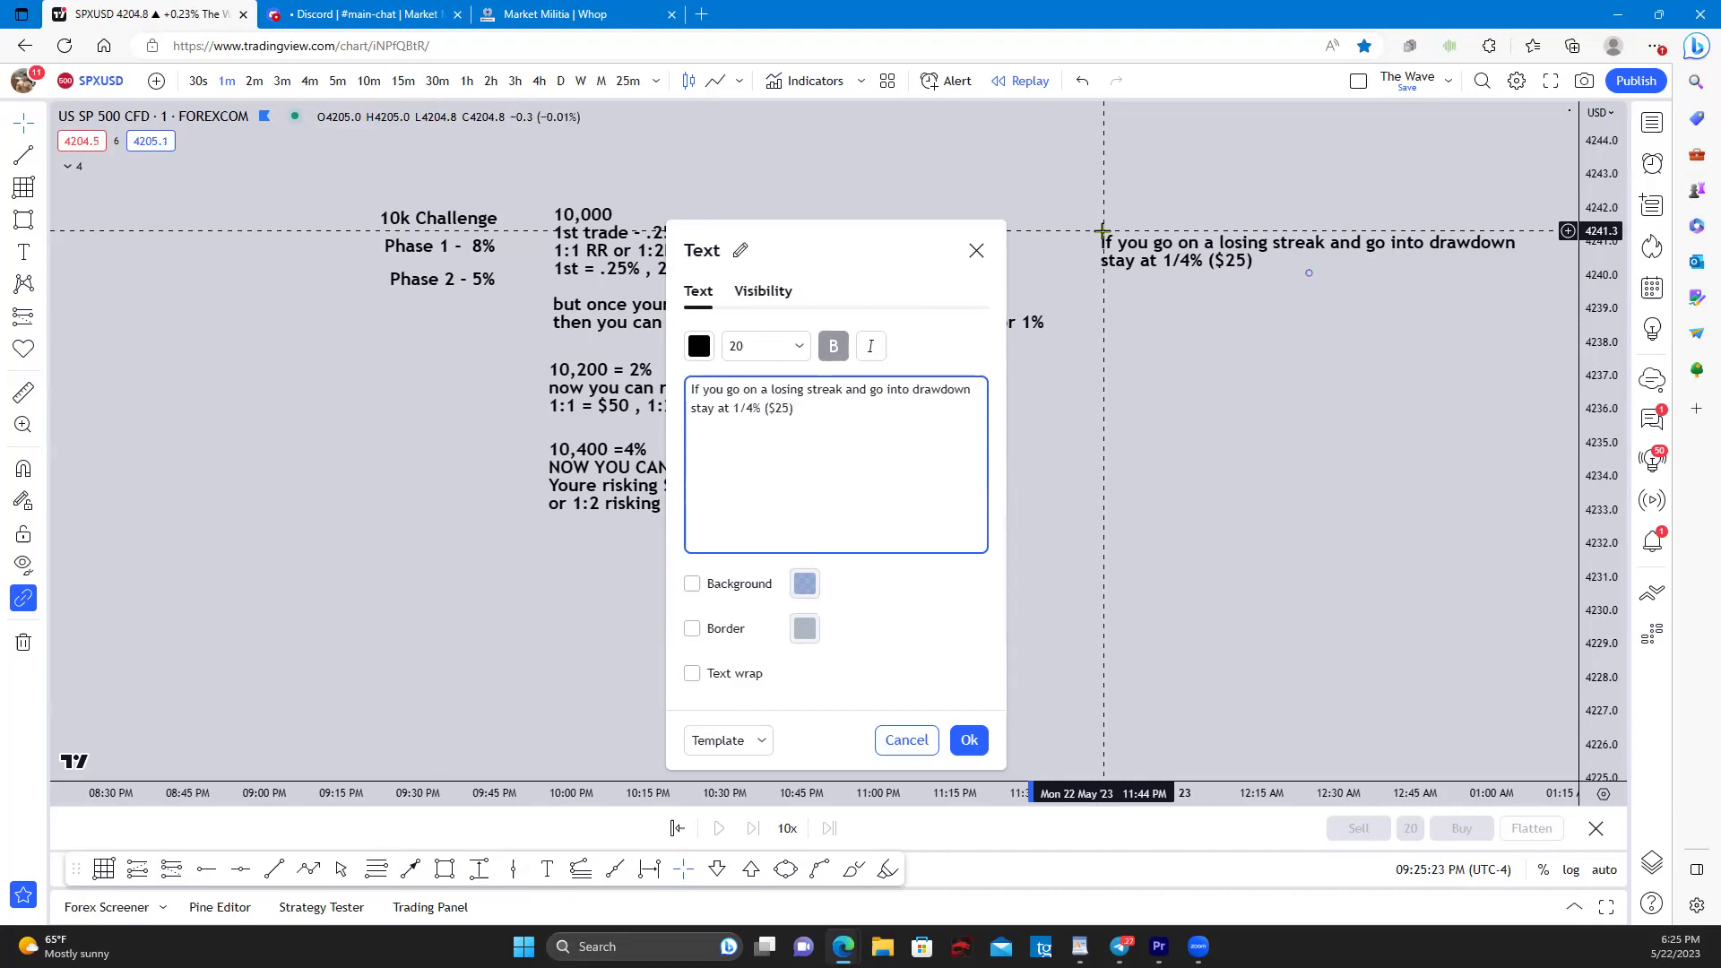
type(") .25% until you")
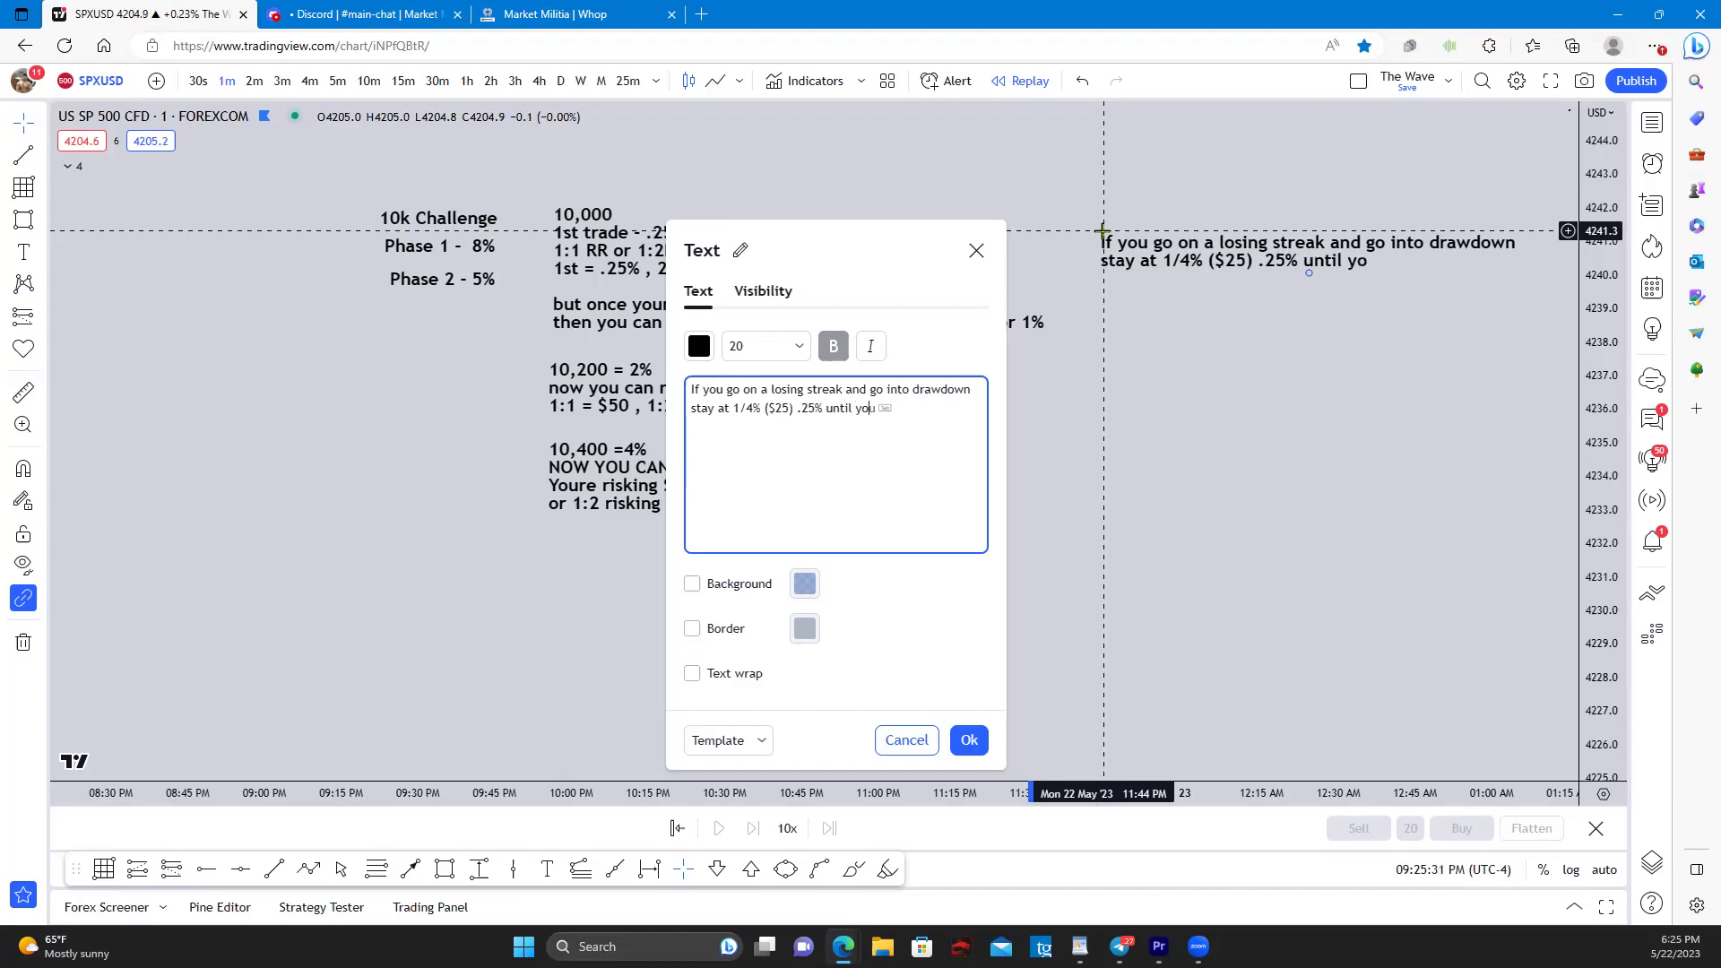
type("'re abck up to")
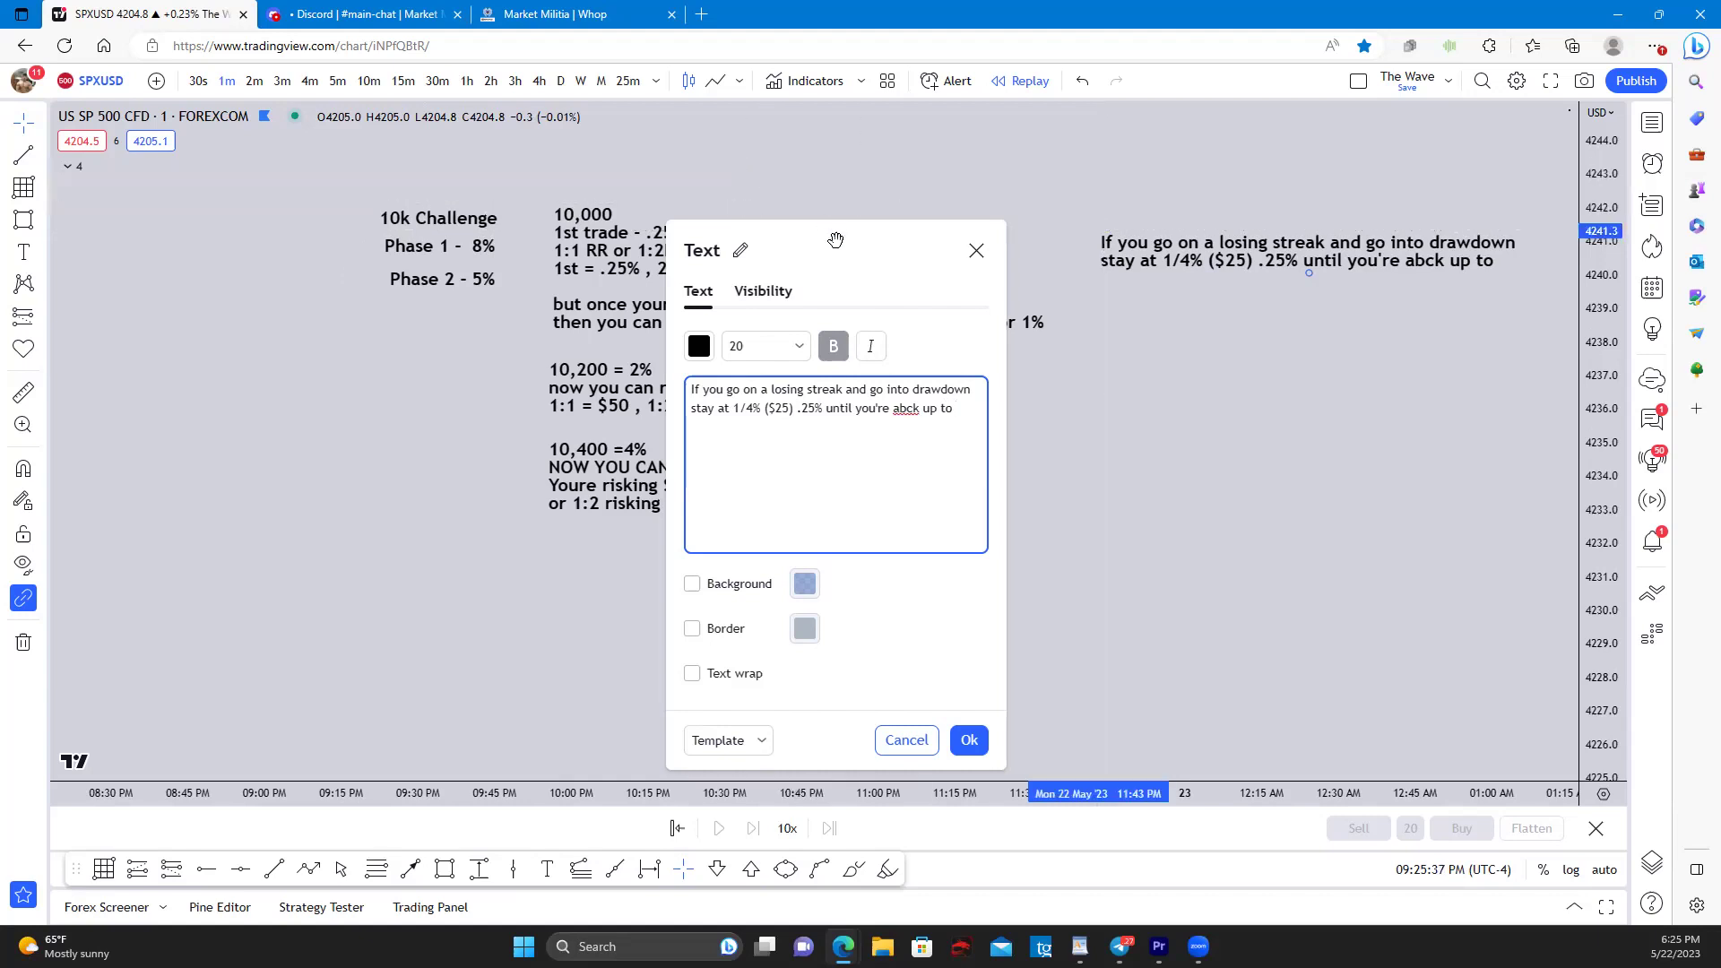
mouse_move(837, 240)
left_mouse_down()
mouse_move(1248, 303)
mouse_move(841, 212)
left_mouse_up()
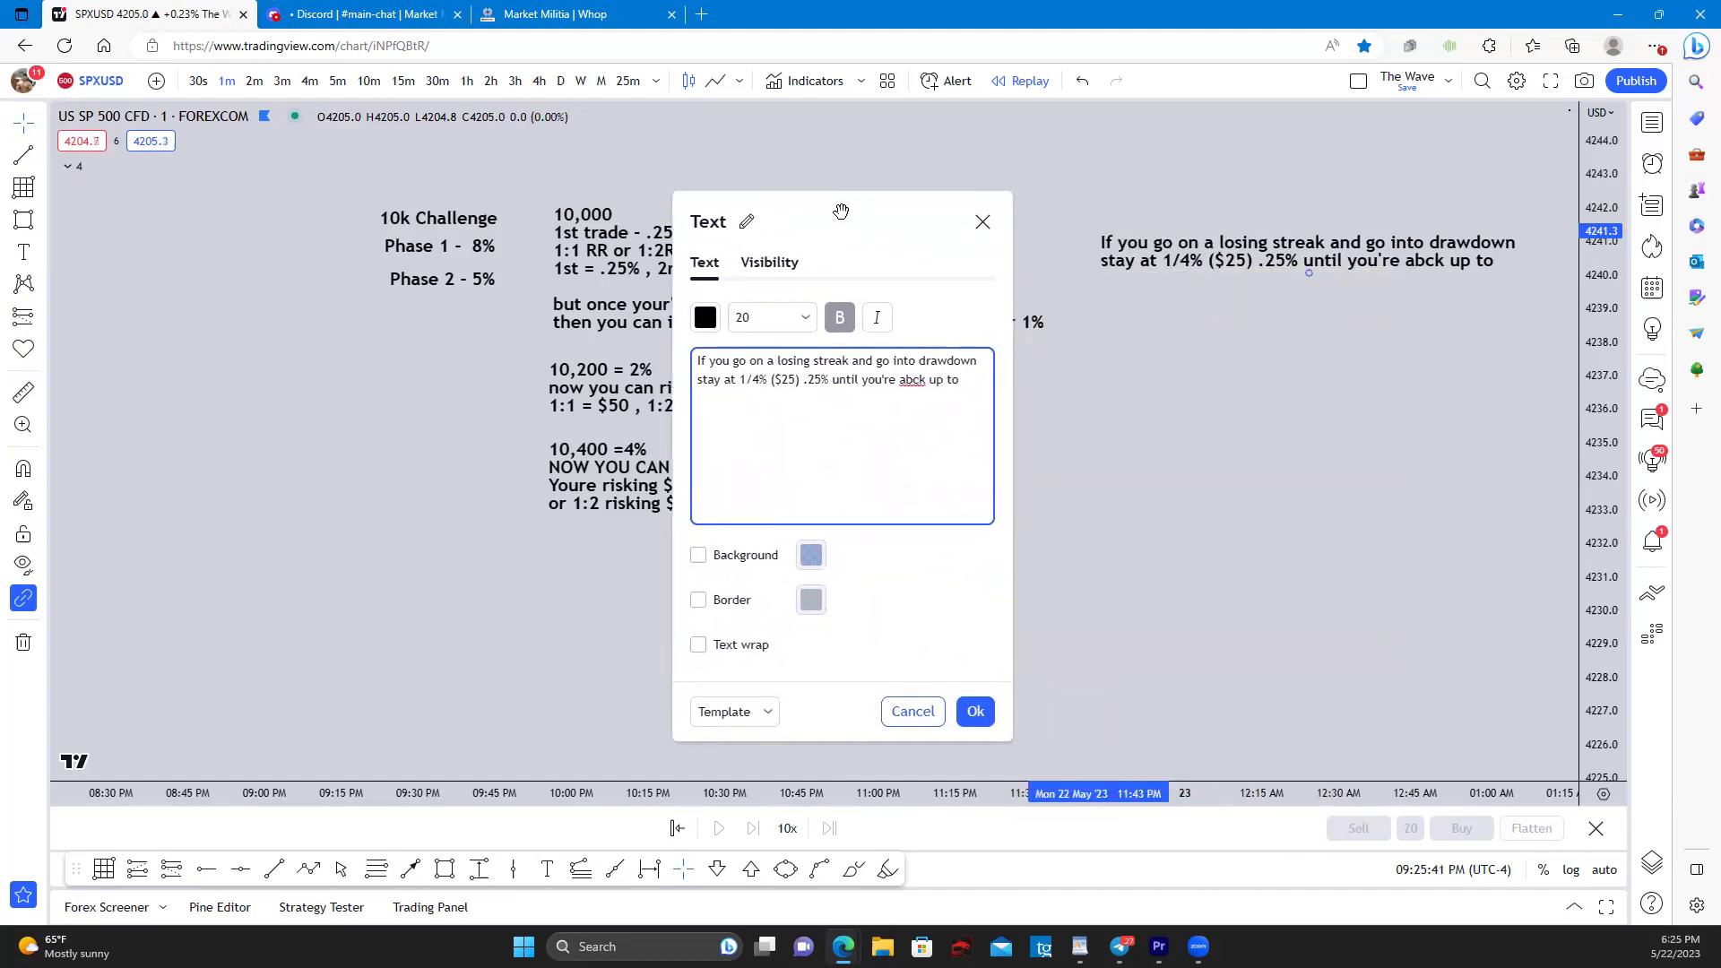
key("BackSpace")
key("BackSpace")
key("BackSpace")
key("BackSpace")
key("BackSpace")
key("BackSpace")
key("BackSpace")
key("BackSpace")
key("BackSpace")
key("BackSpace")
key("BackSpace")
Step: Complete the drawdown note: at 2% drawdown, risk 12.50 a trade until back to -2% of original balance
type("back up to 2%")
key("Return")
type("if you go into")
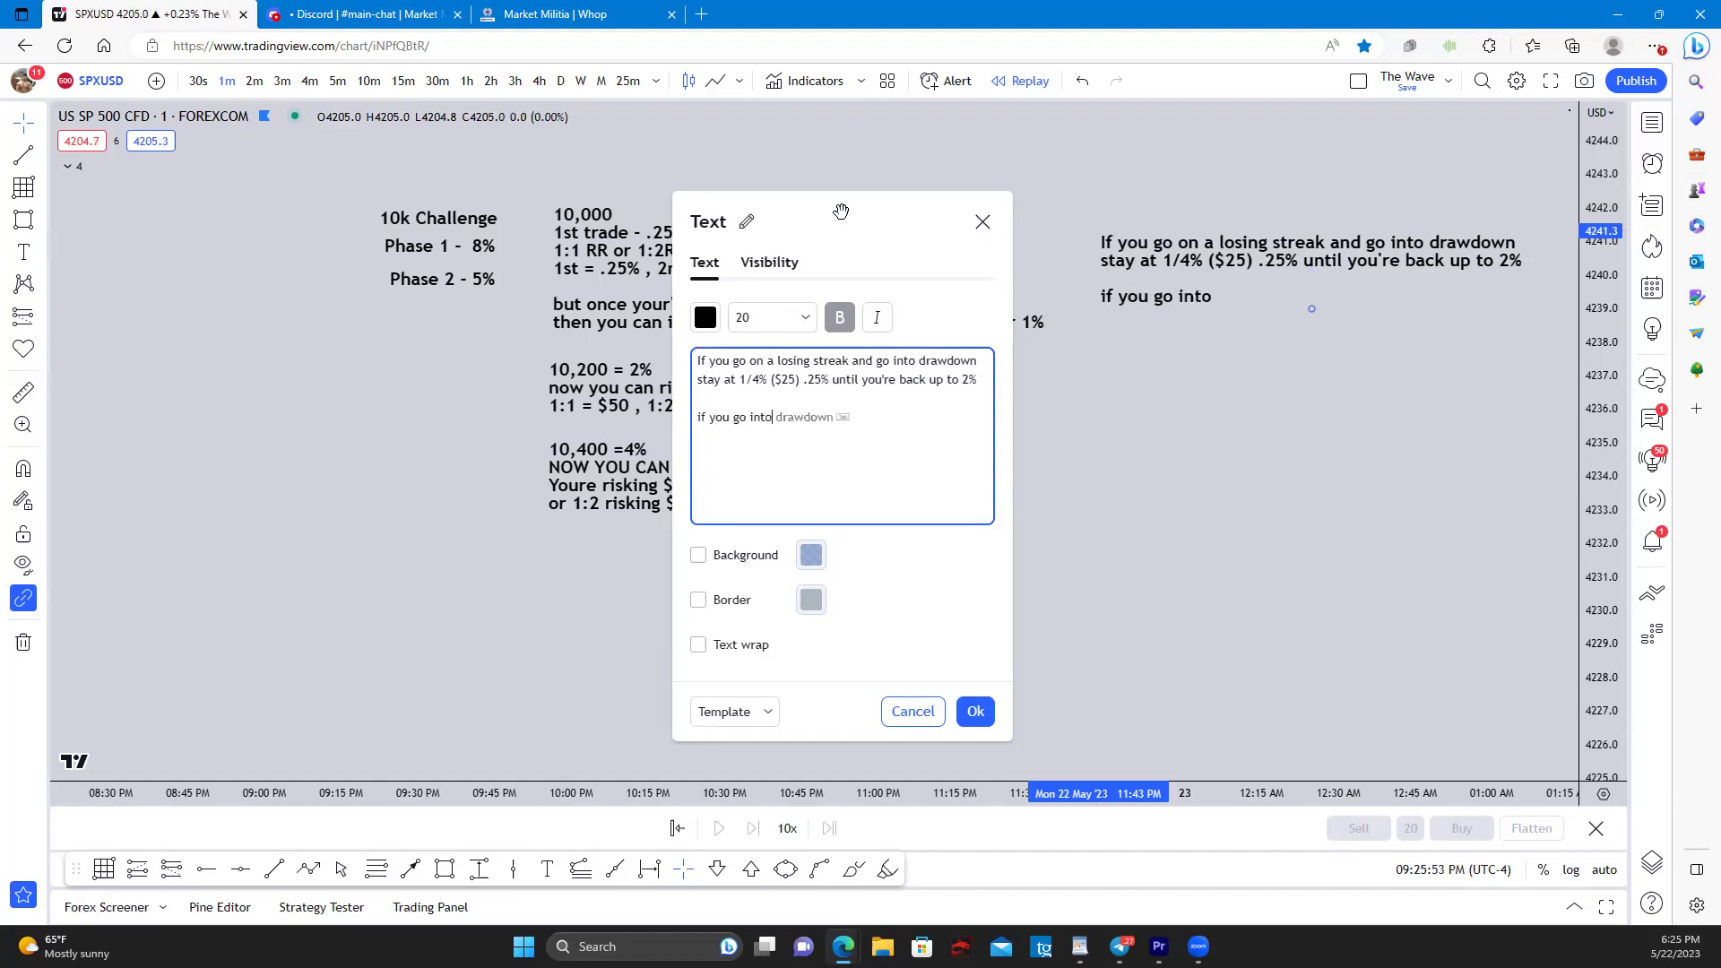
type(" drawdown 2% then")
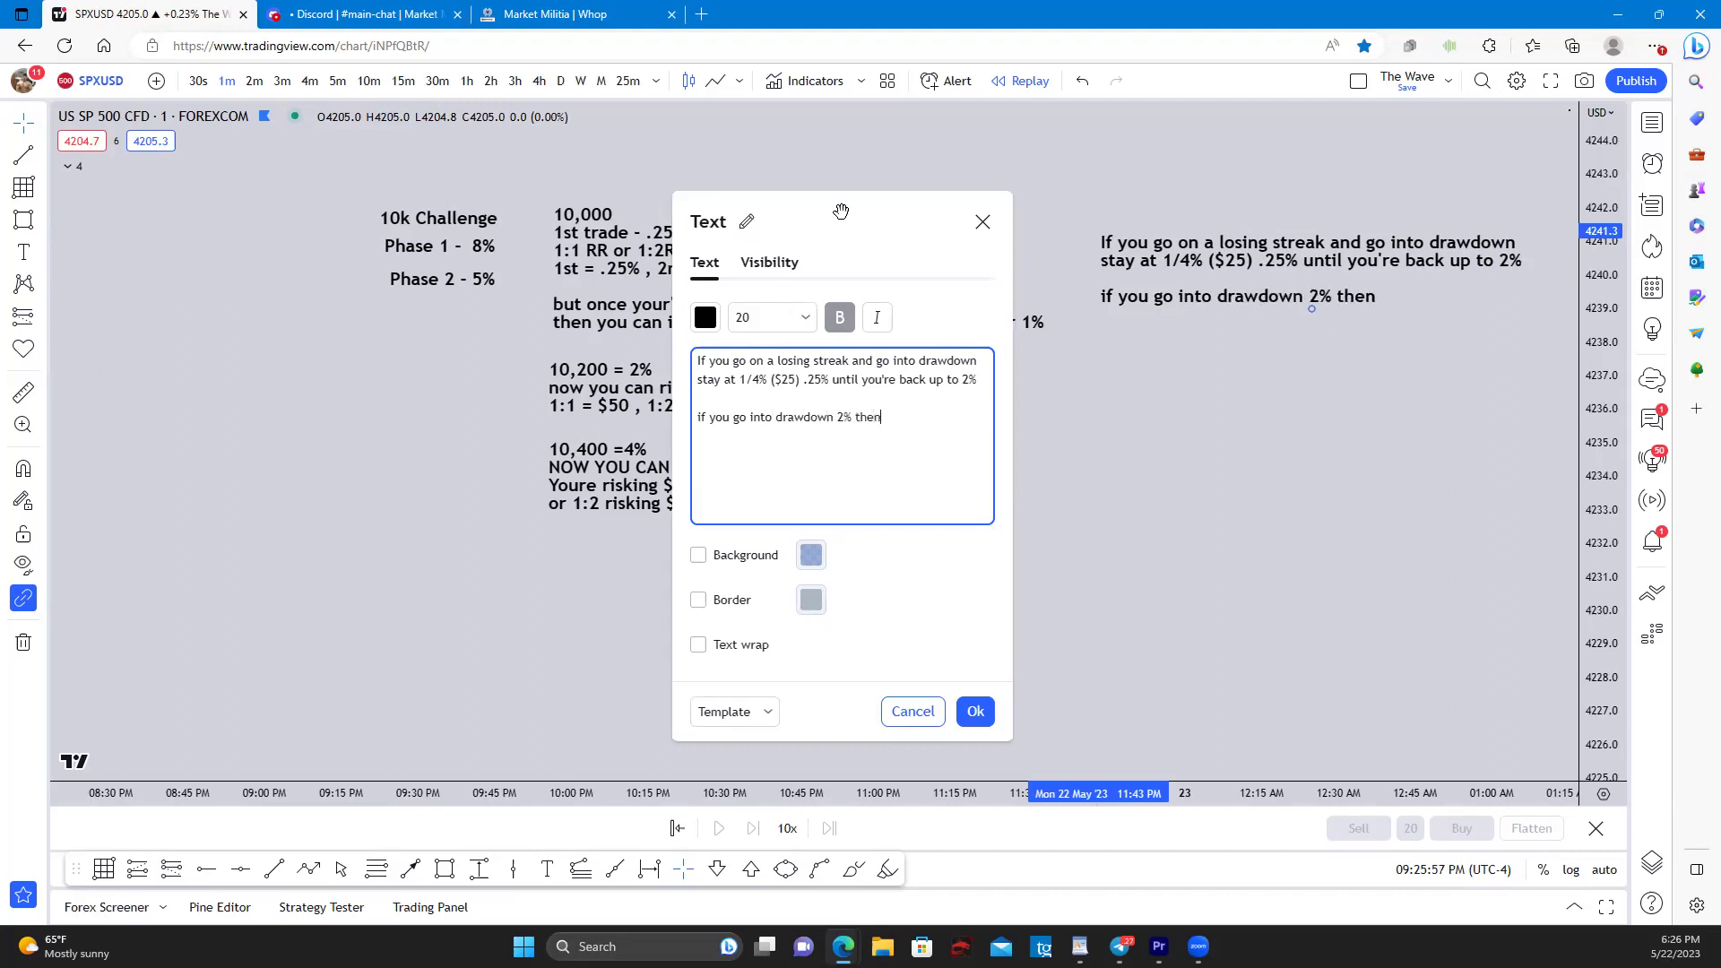
type(" dial risk down to")
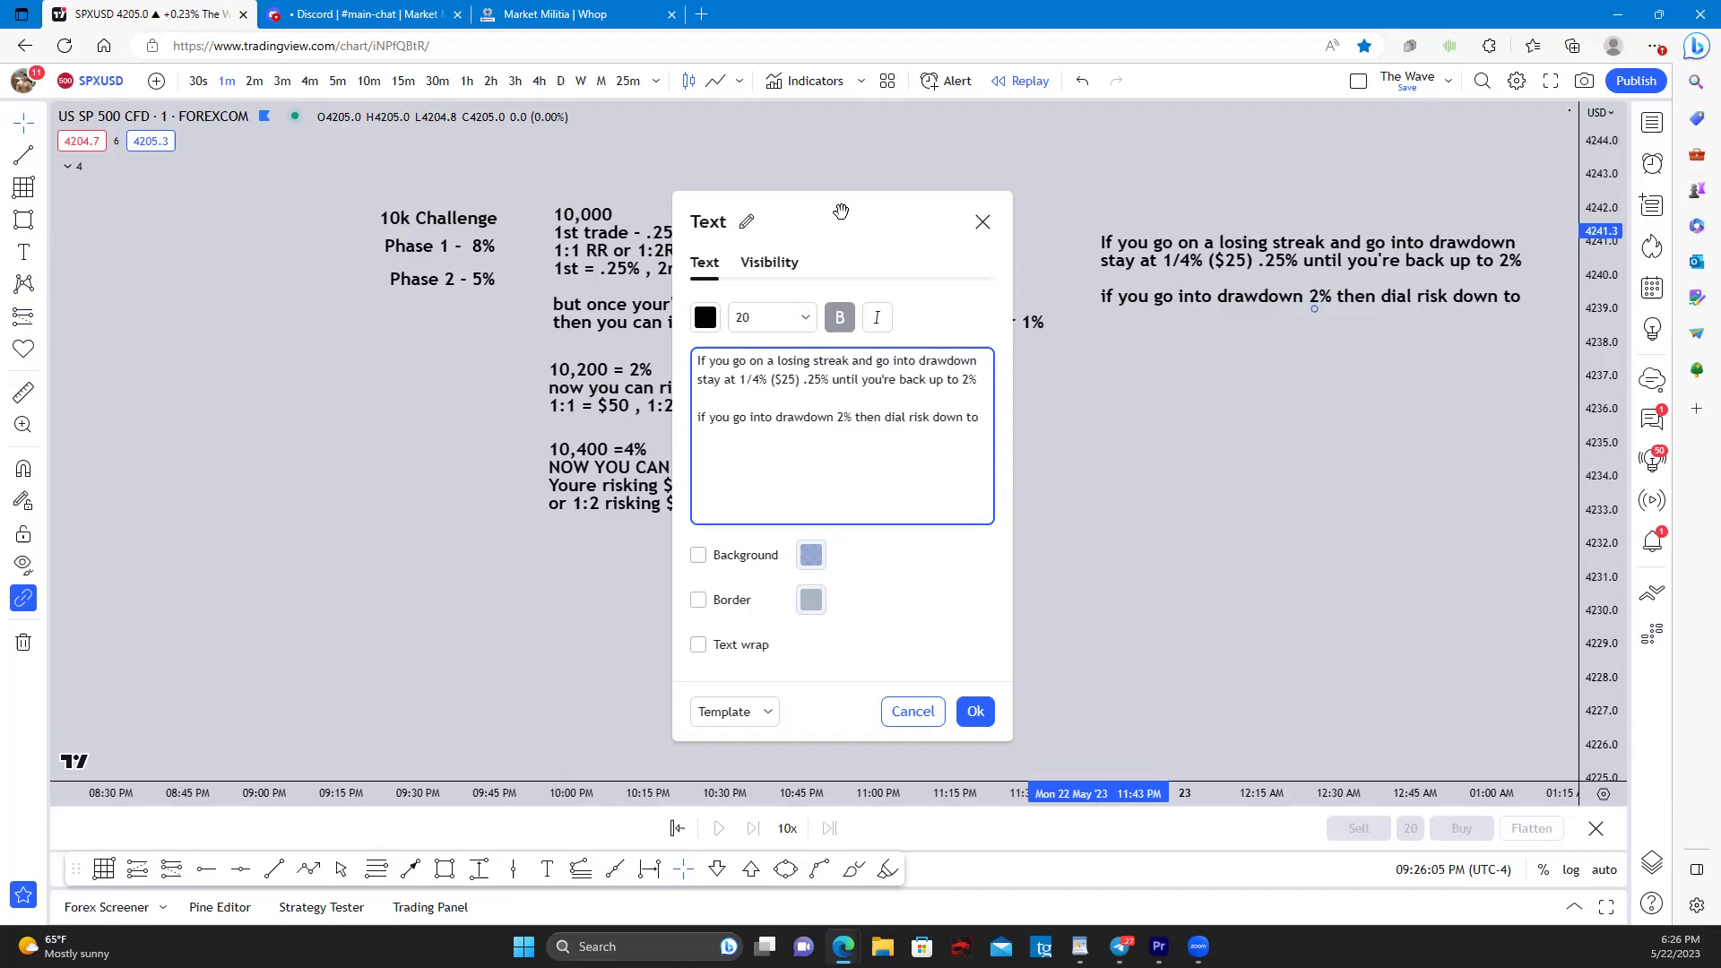
type(" half of")
type(" 1/4th")
type(" + ")
type(" = ")
type("12.50")
type(" a trade")
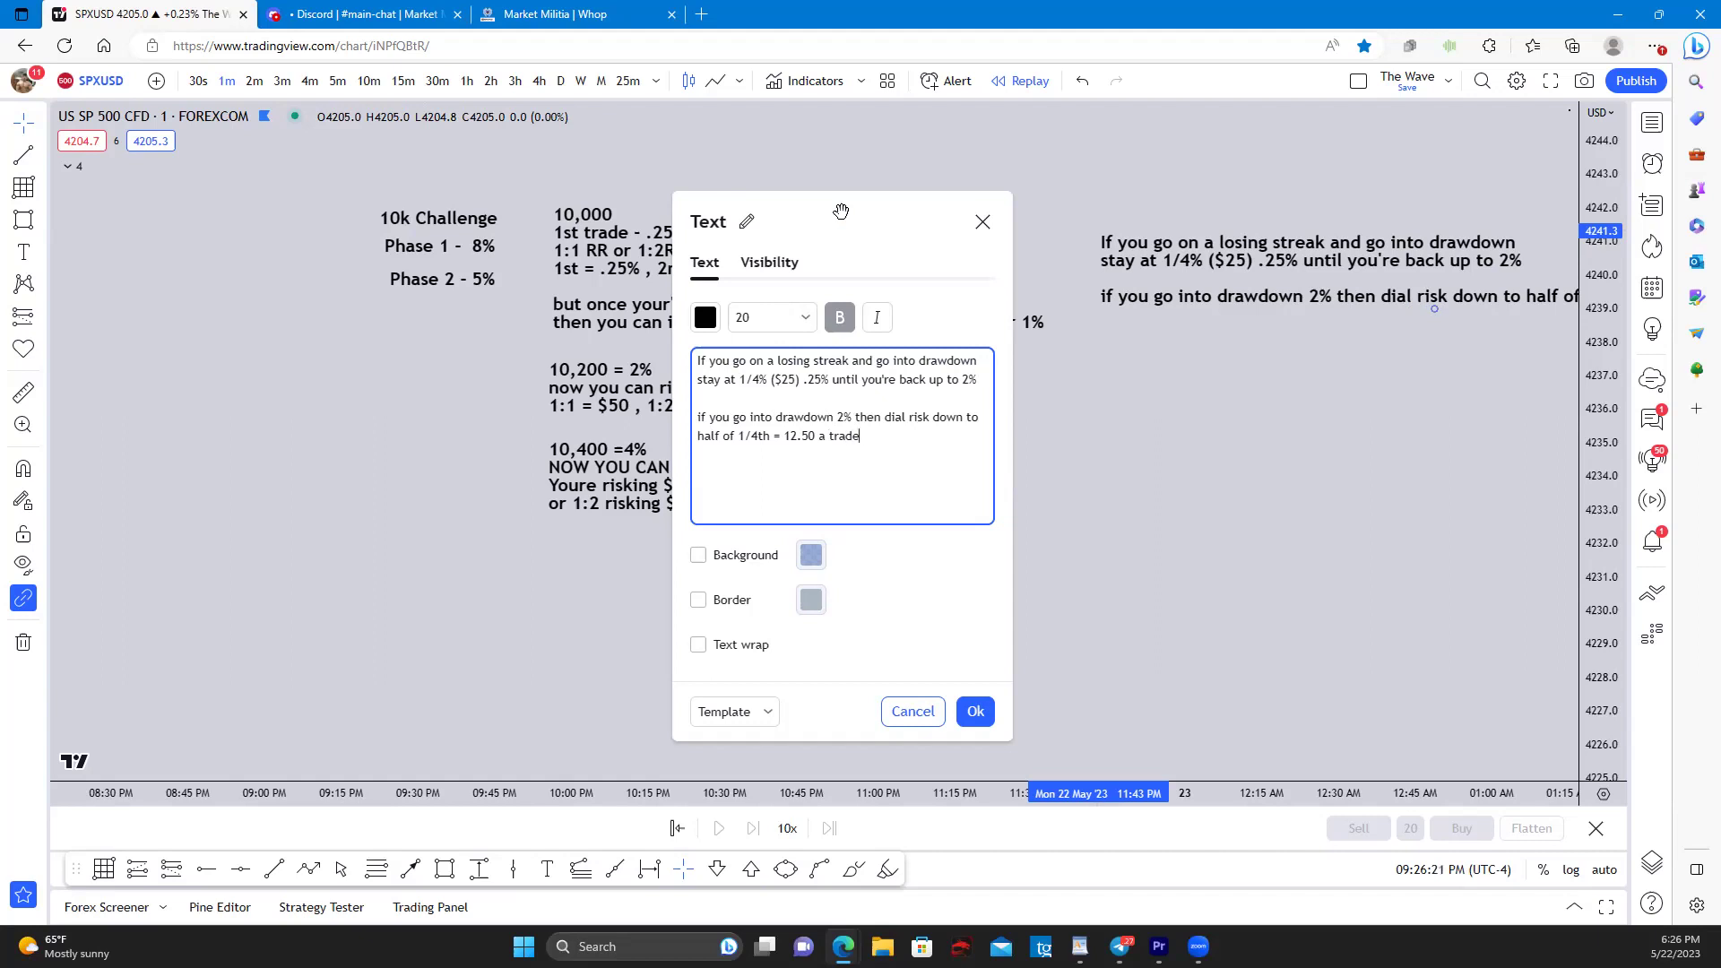
type(" for 1:1RR or 1:rr")
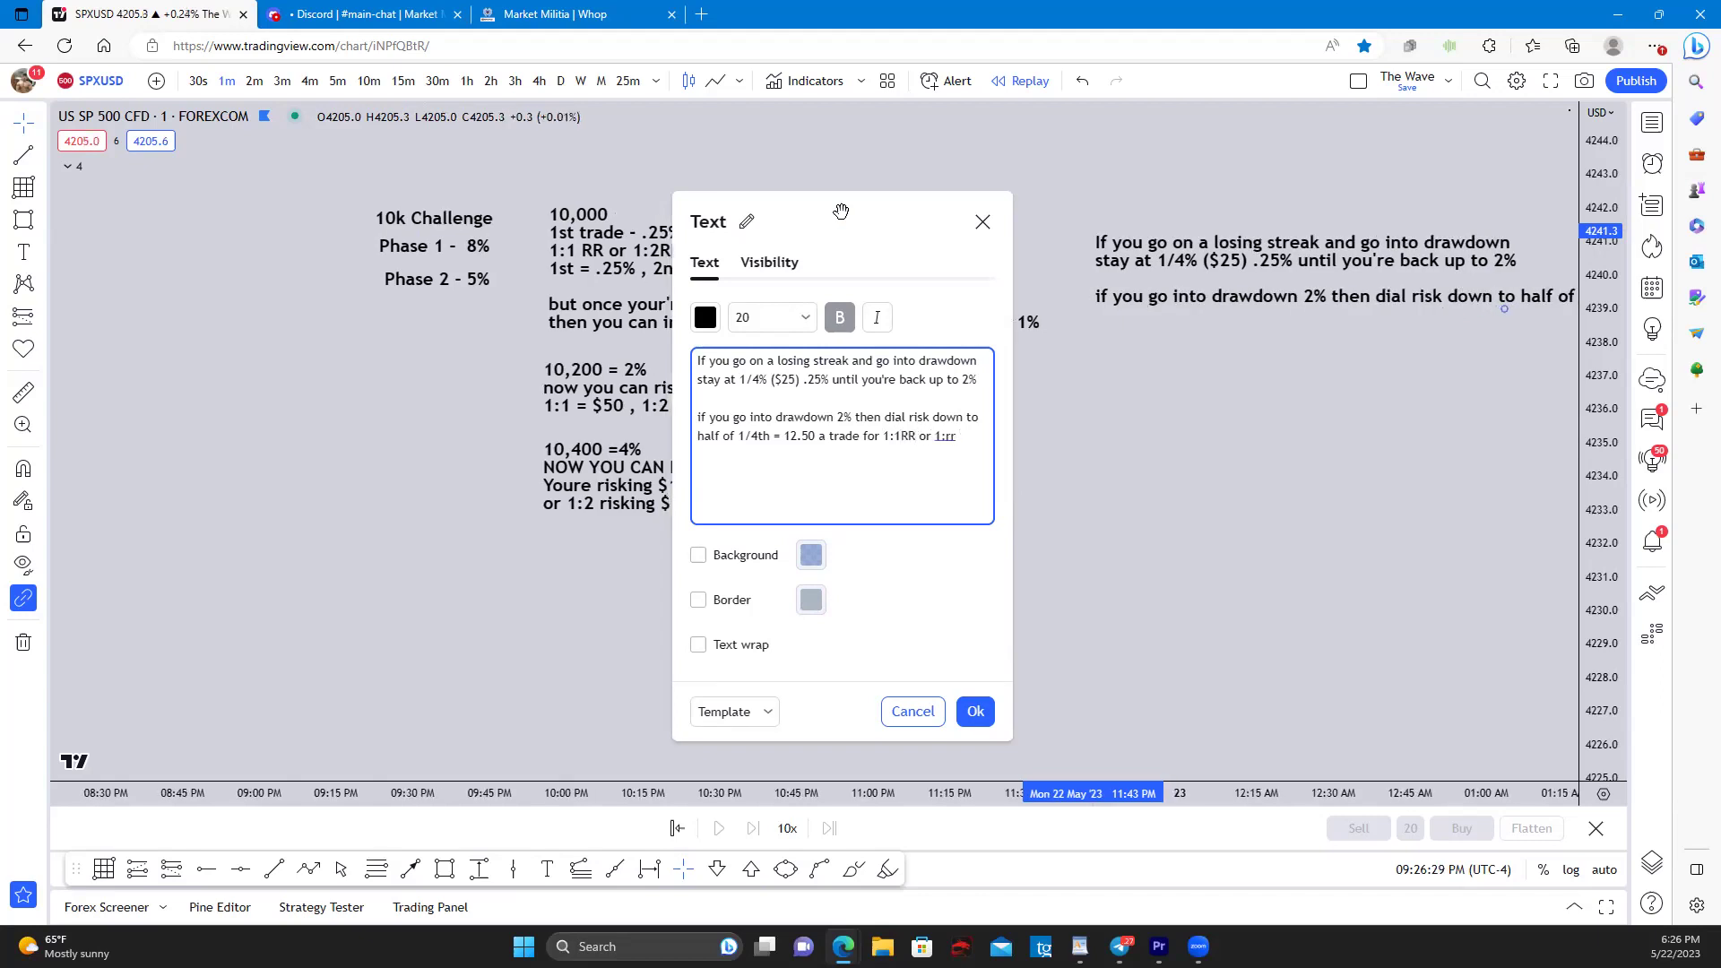
key("BackSpace")
key("BackSpace")
key("BackSpace")
type(":")
type("RR ")
type("until bak")
key("BackSpace")
key("BackSpace")
type("c")
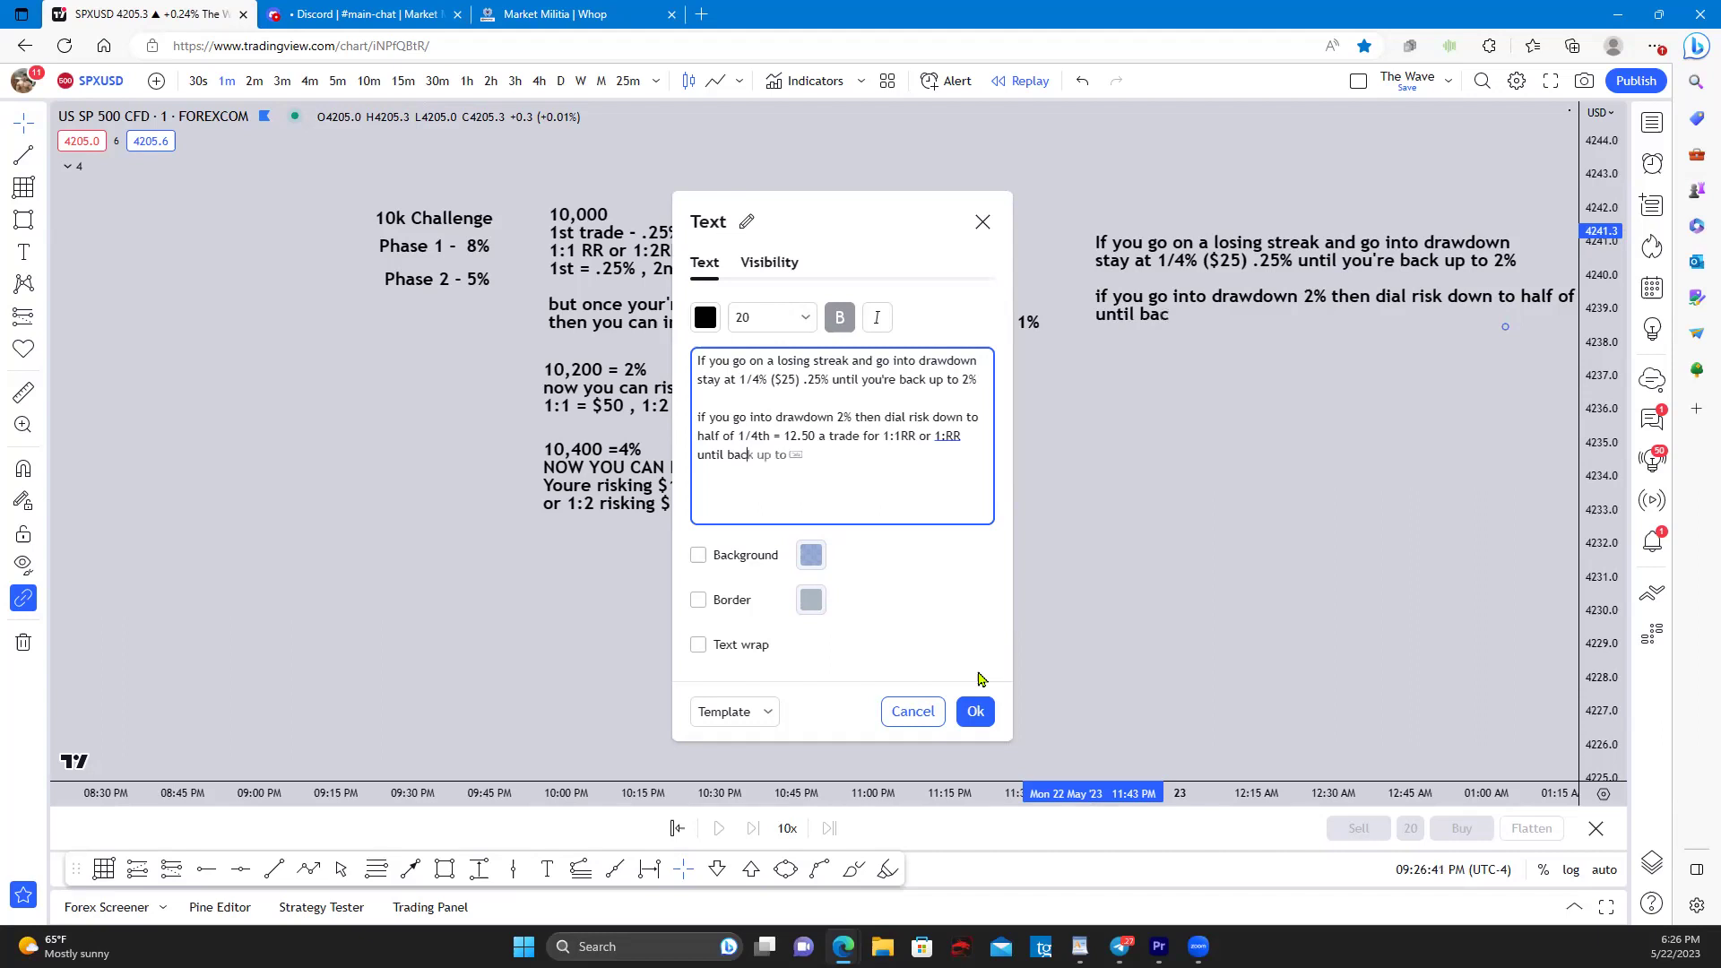
type("k up to")
type("-2% of or")
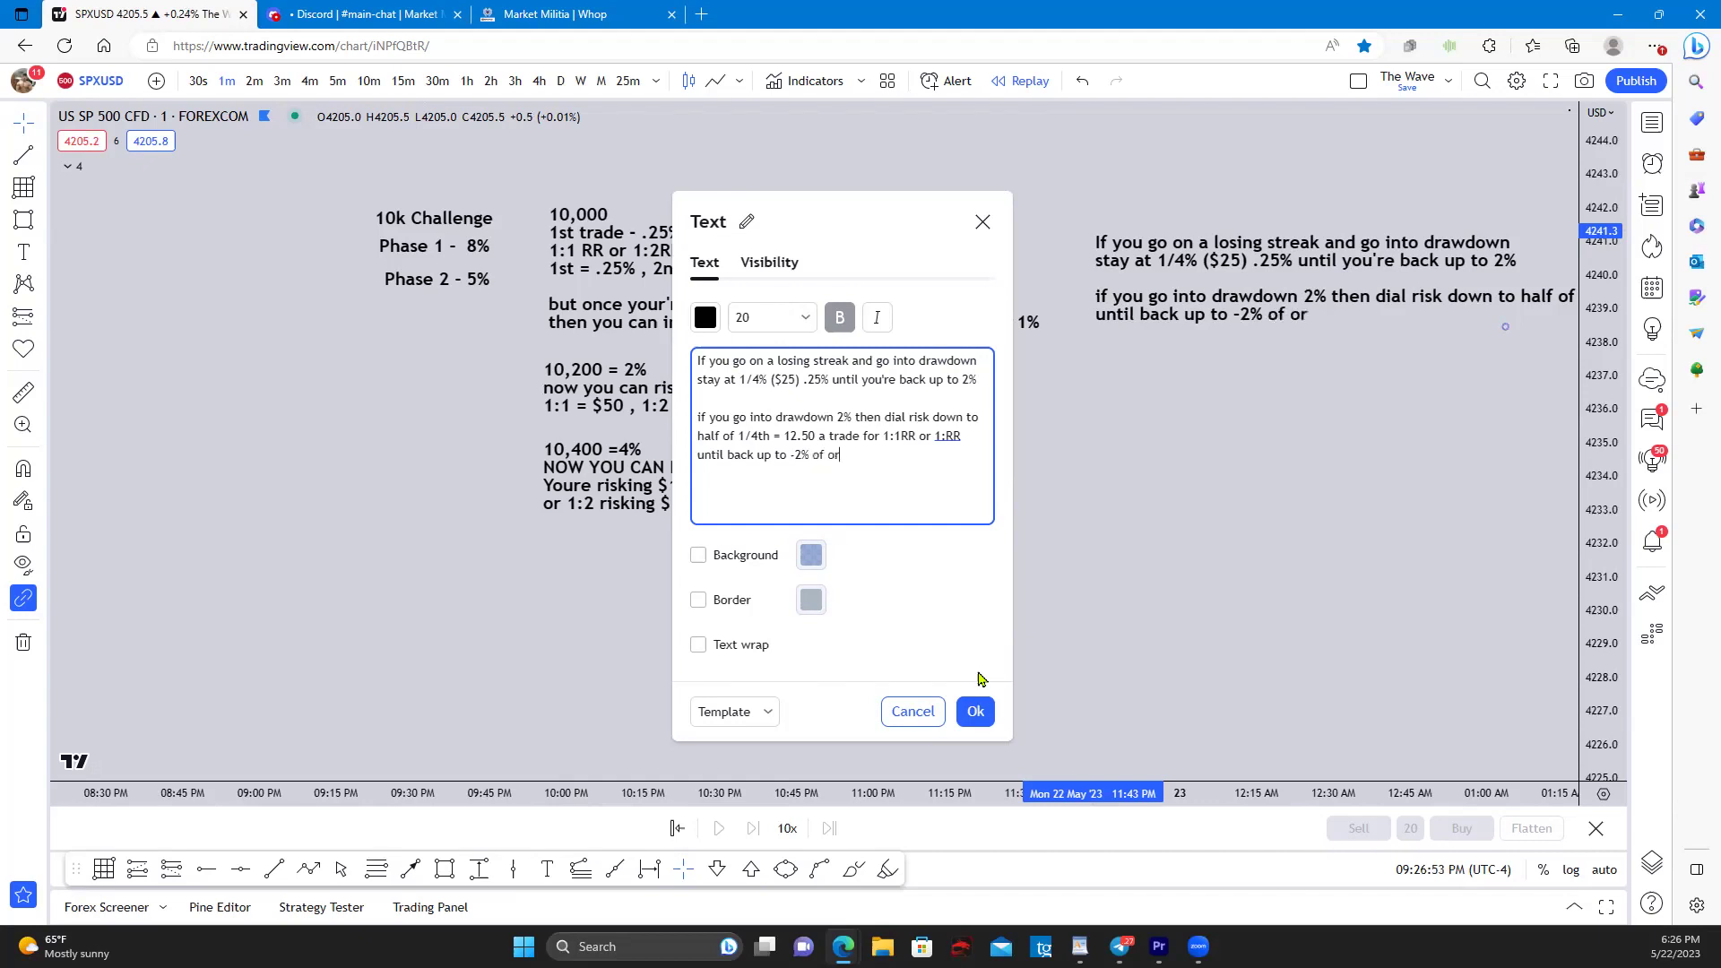
type("iginal balance")
left_click(974, 712)
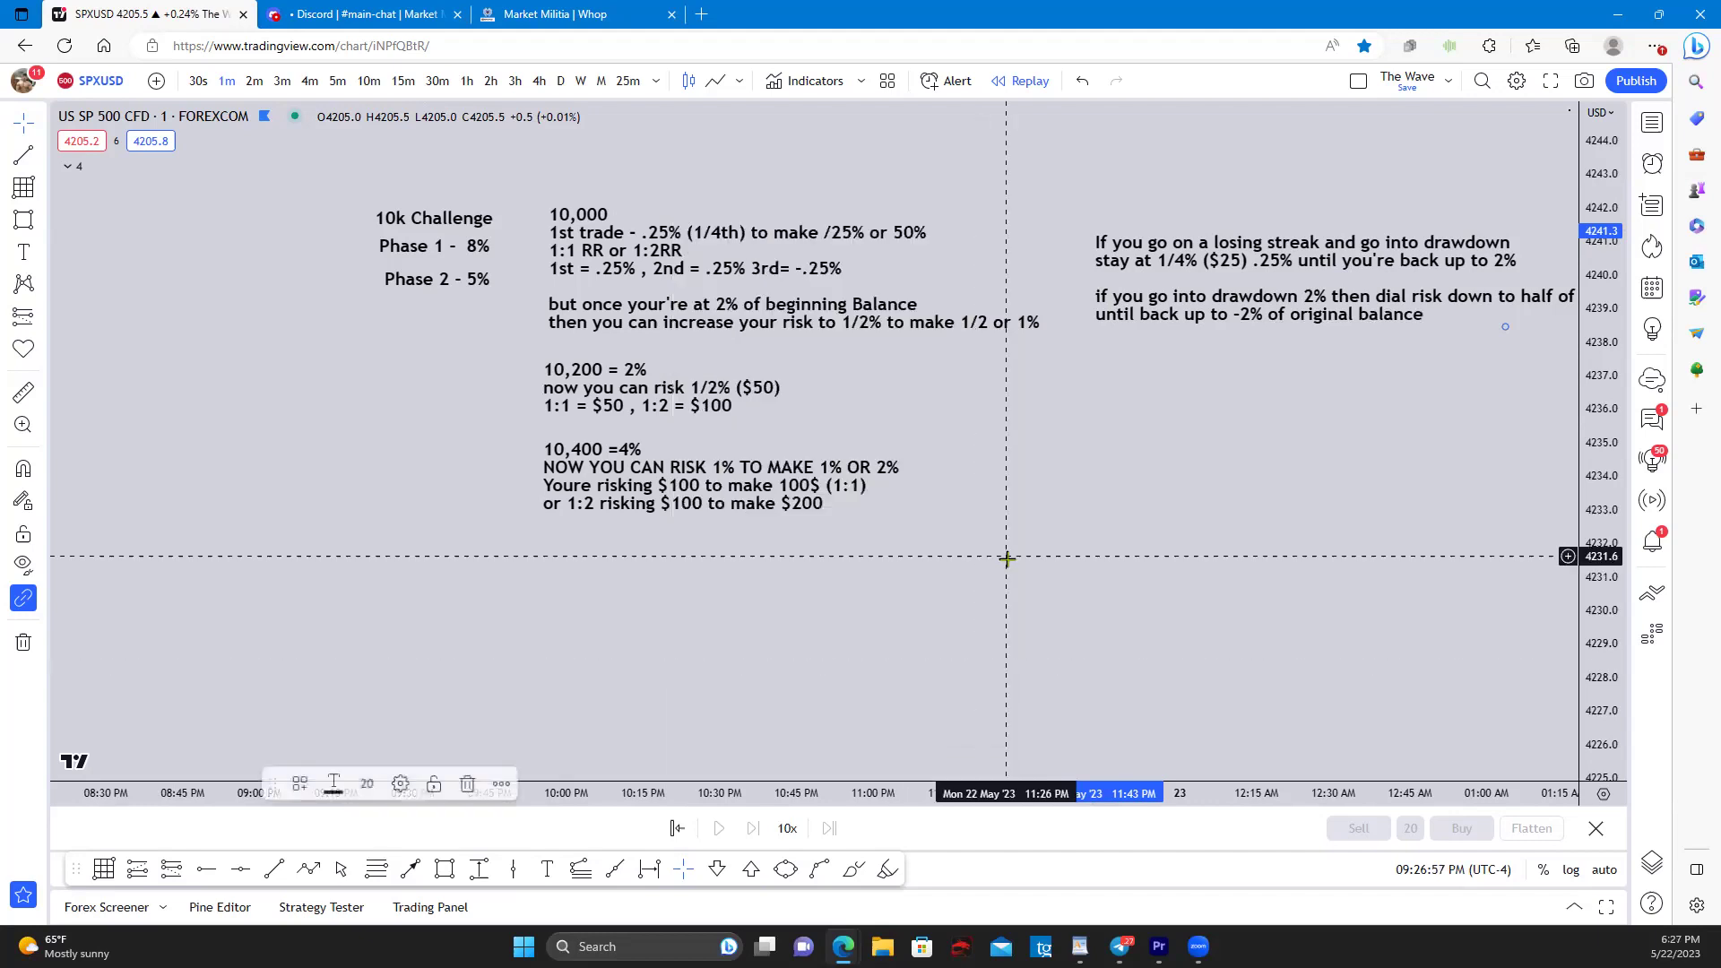
Step: Move the drawdown text down and left so it stacks beneath the 10,400 note
left_click_drag(1205, 257, 620, 607)
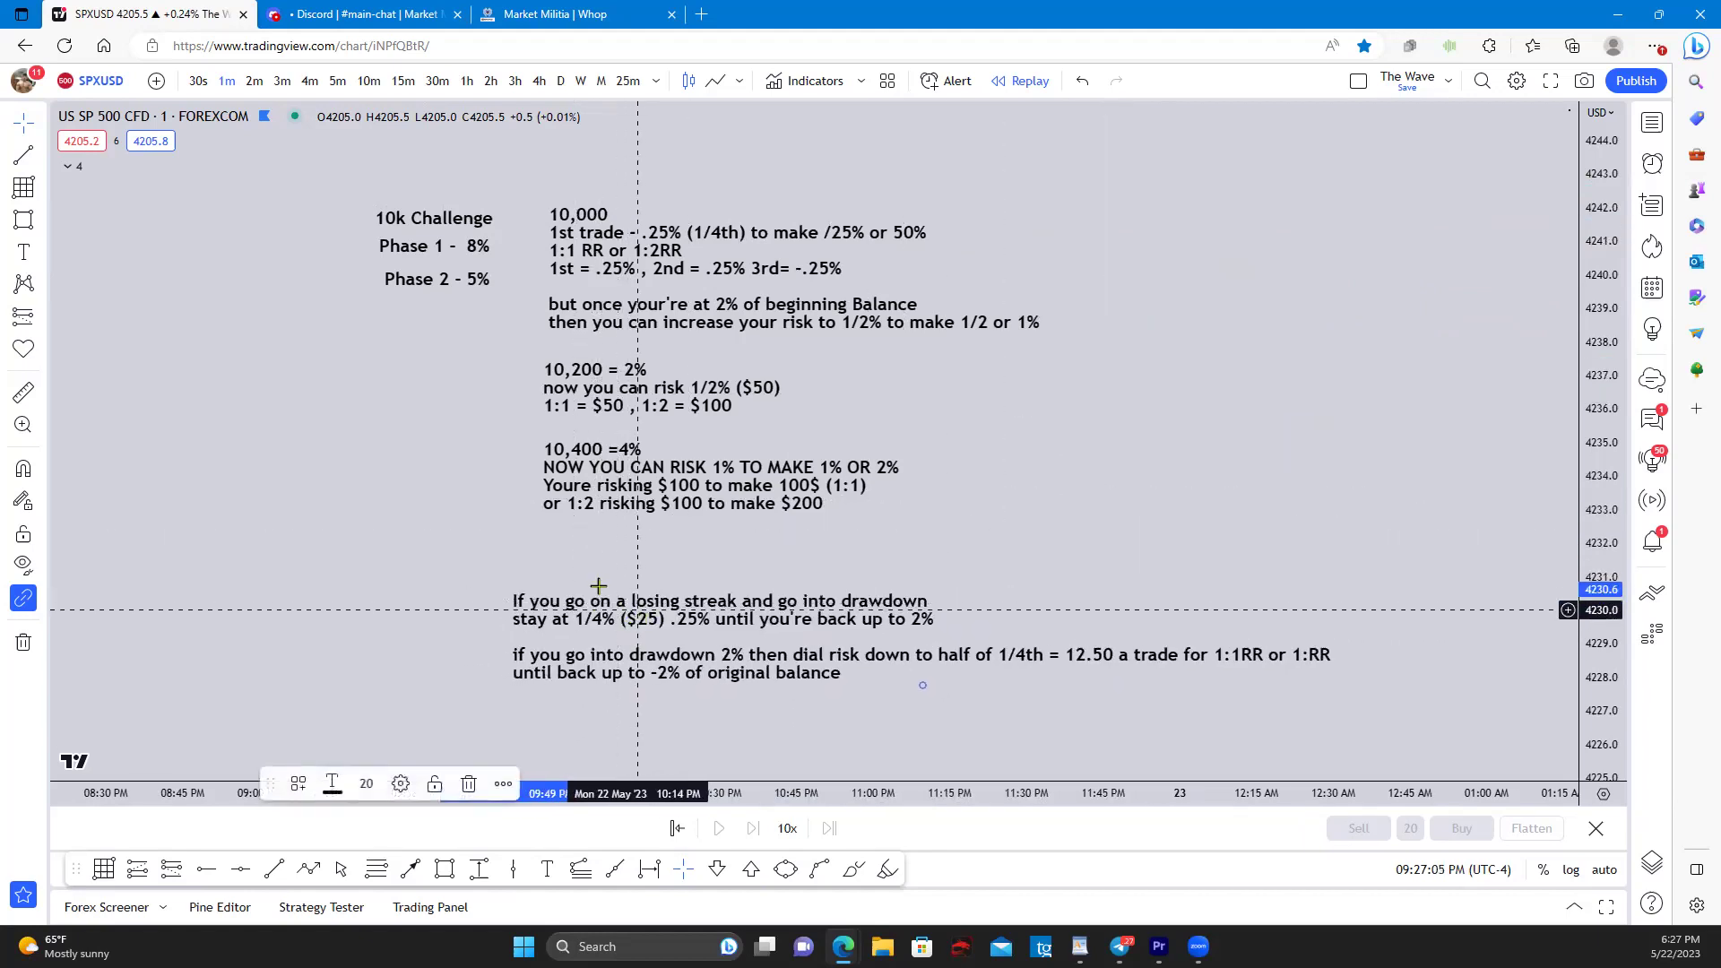